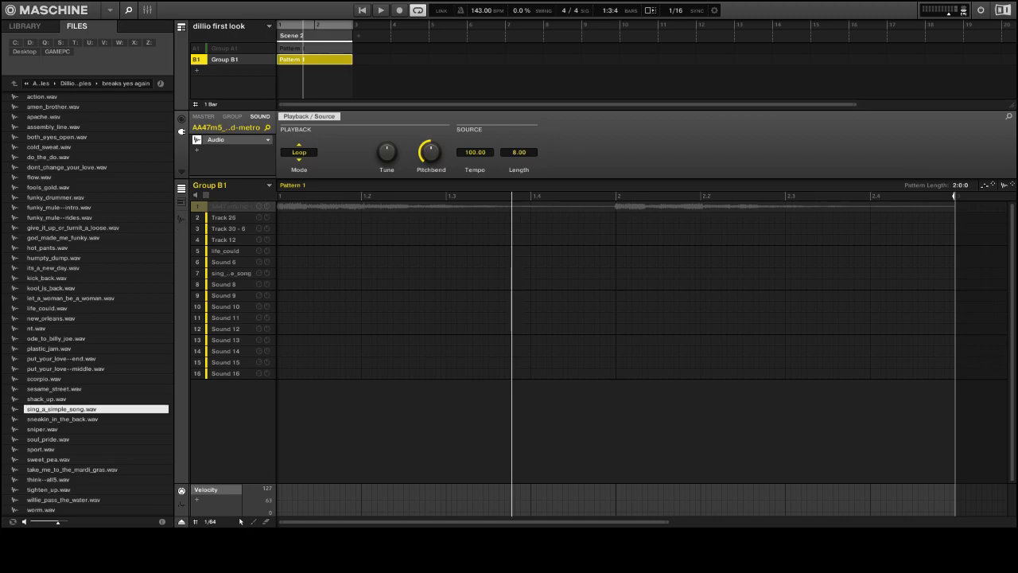
Step: Replace the Sampler plug-in on the Track 26 sound with the internal Audio plug-in
{"action": "left_click", "coordinate": [242, 216]}
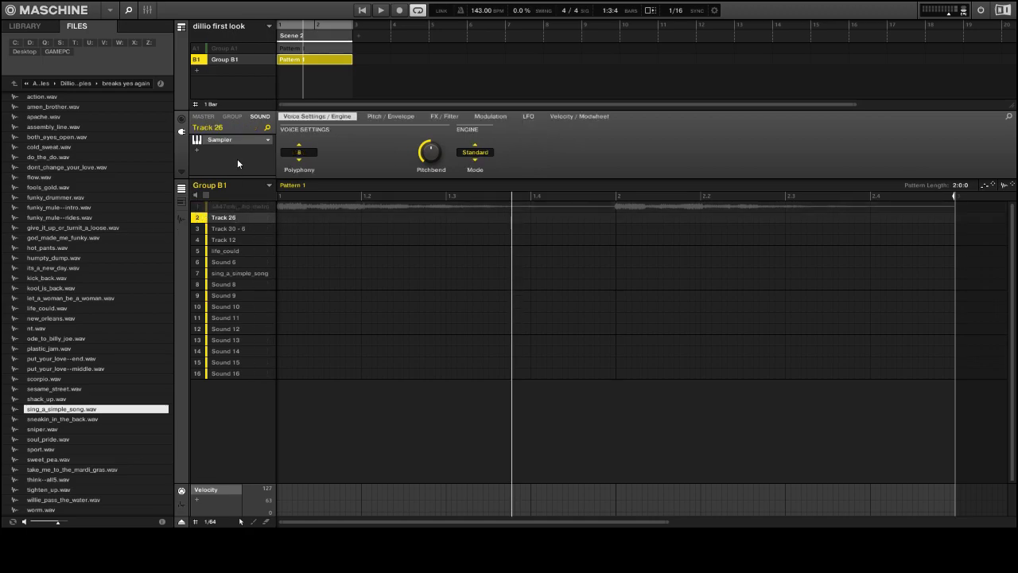
{"action": "left_click", "coordinate": [268, 140]}
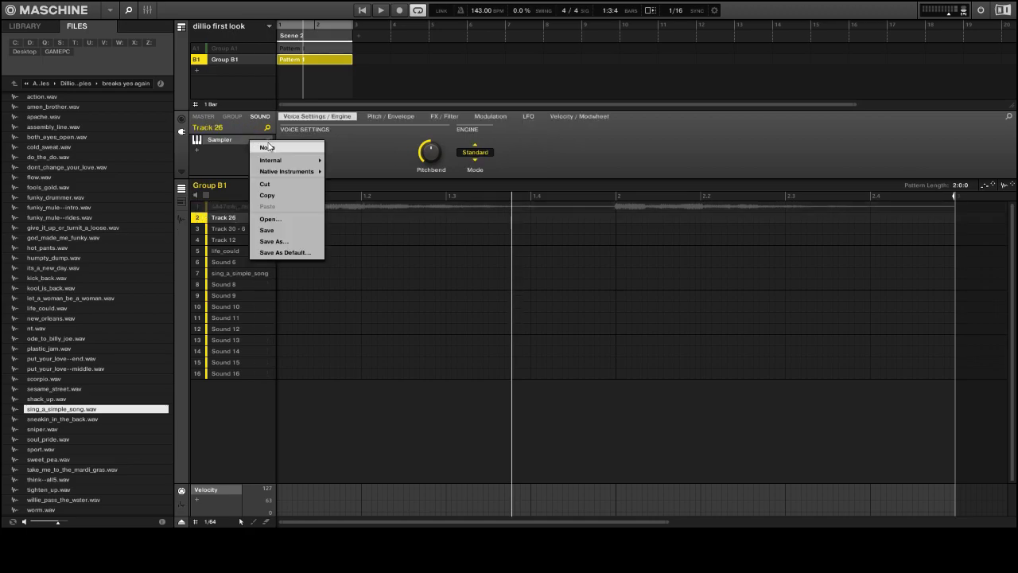
{"action": "left_click", "coordinate": [219, 156]}
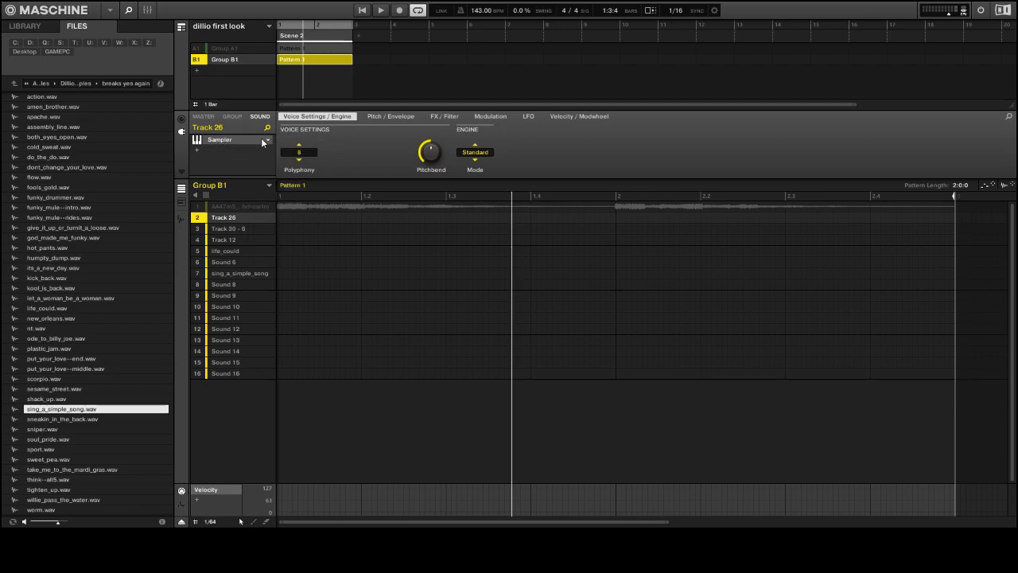
{"action": "left_click", "coordinate": [264, 141]}
{"action": "mouse_move", "coordinate": [285, 158]}
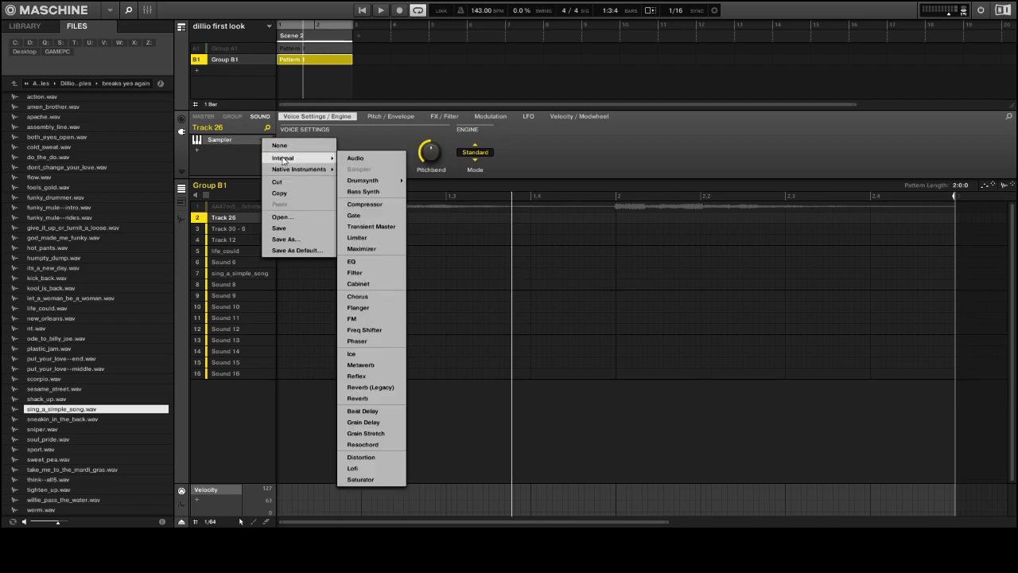
{"action": "left_click", "coordinate": [350, 160]}
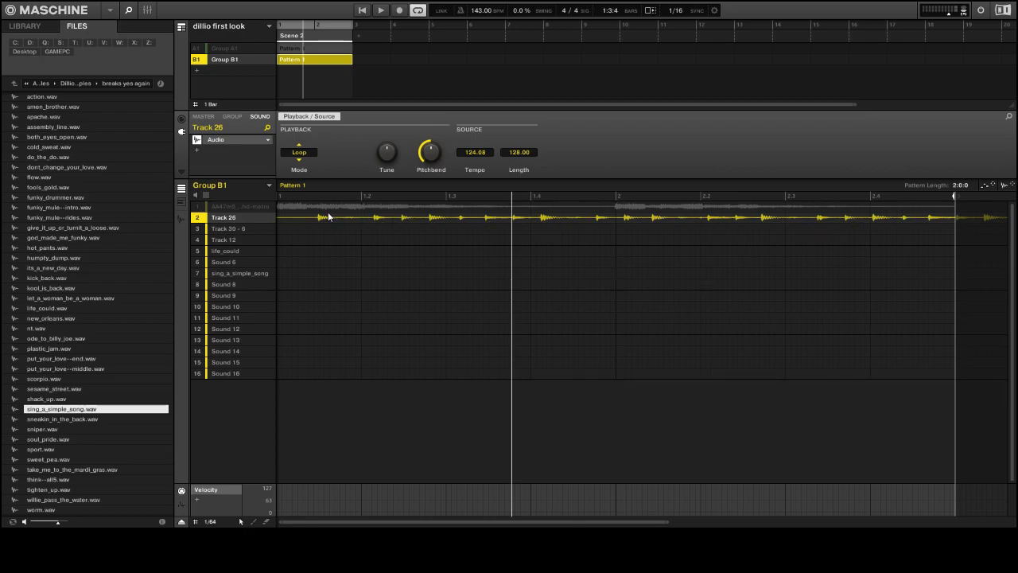
Step: Audition Track 26 in the pattern, and inspect its sample editor and channel input settings
{"action": "left_click", "coordinate": [372, 12]}
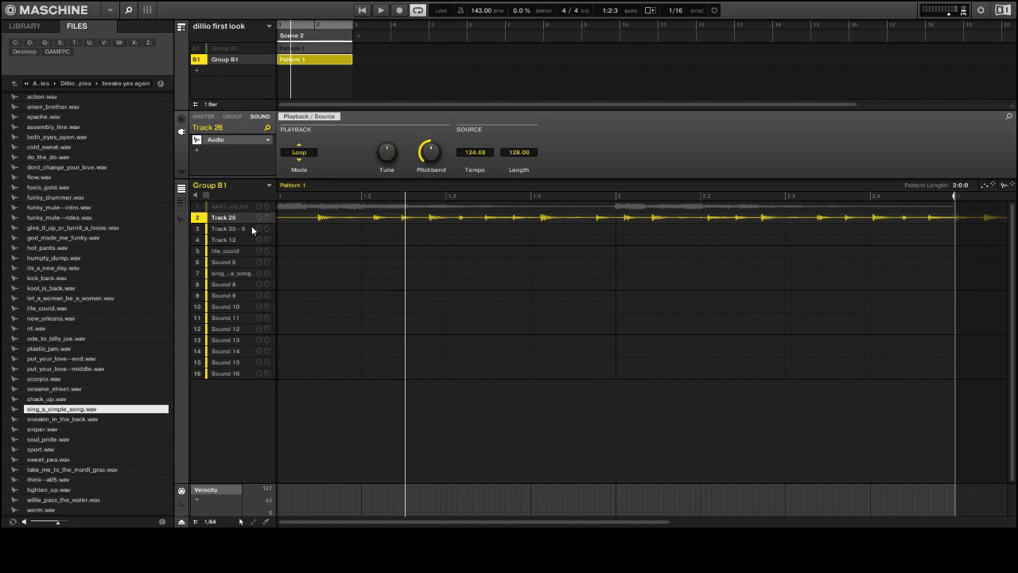
{"action": "left_click", "coordinate": [180, 218]}
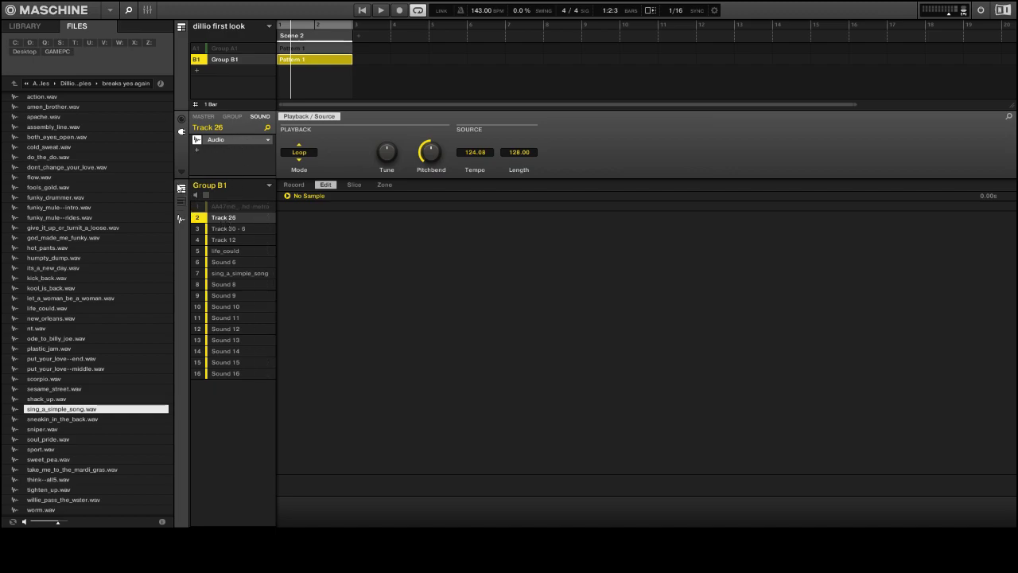
{"action": "left_click", "coordinate": [182, 220]}
{"action": "left_click", "coordinate": [182, 220]}
{"action": "left_click", "coordinate": [181, 118]}
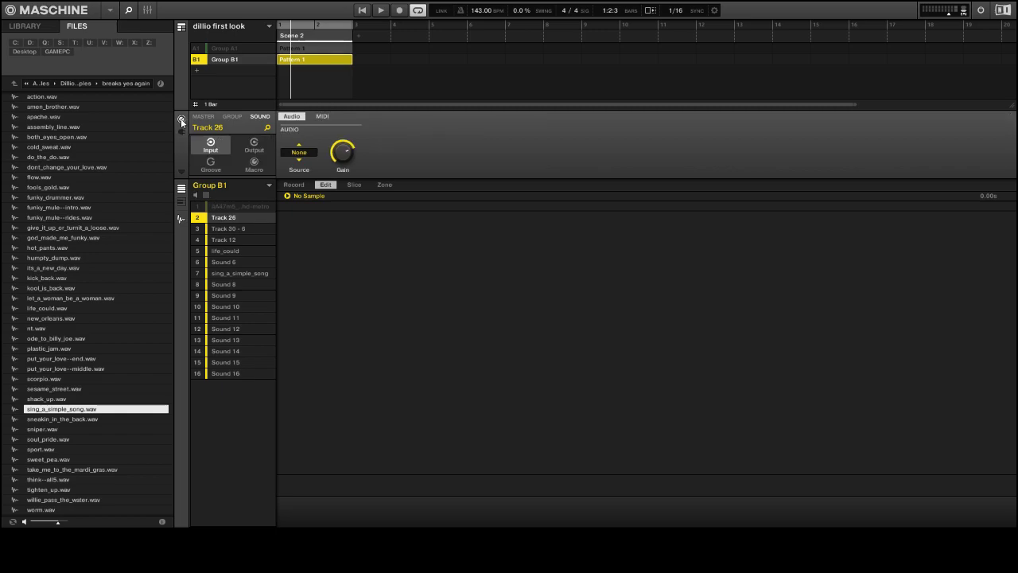
Step: Return to the pattern view and set the Audio plug-in's source tempo on Track 26 to 149.00
{"action": "left_click", "coordinate": [180, 221]}
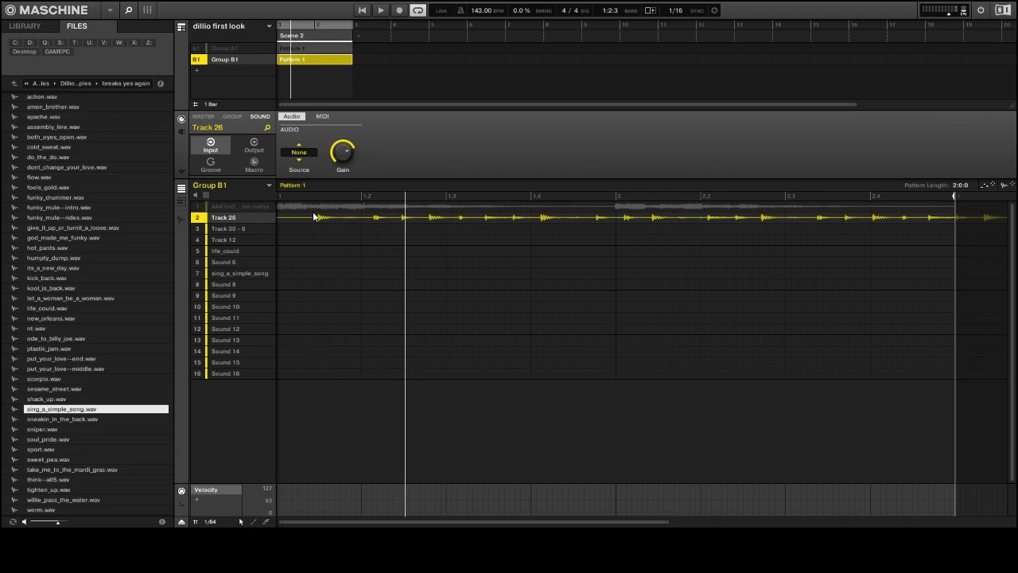
{"action": "left_click", "coordinate": [182, 132]}
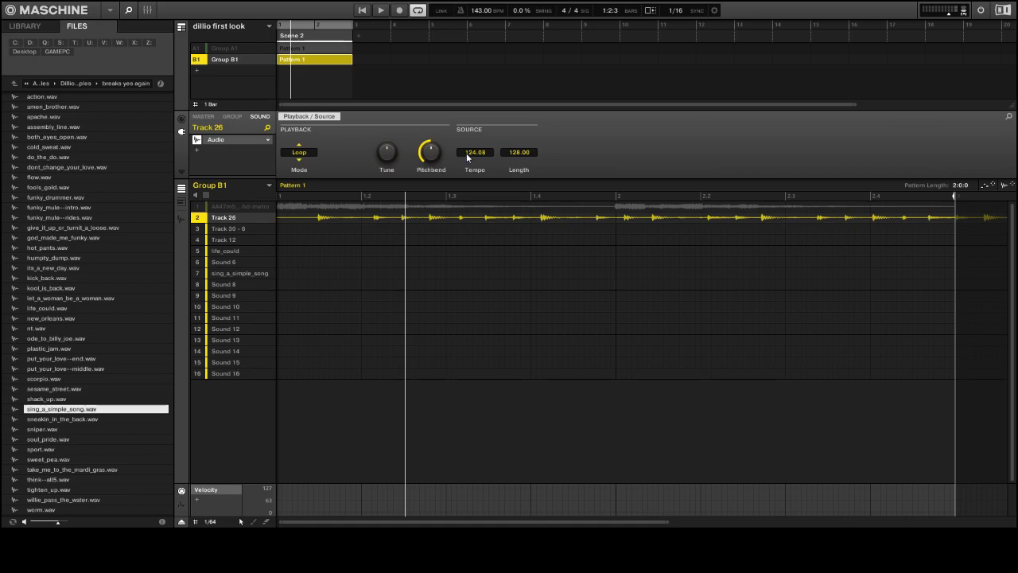
{"action": "left_click_drag", "start_coordinate": [466, 157], "coordinate": [467, 84]}
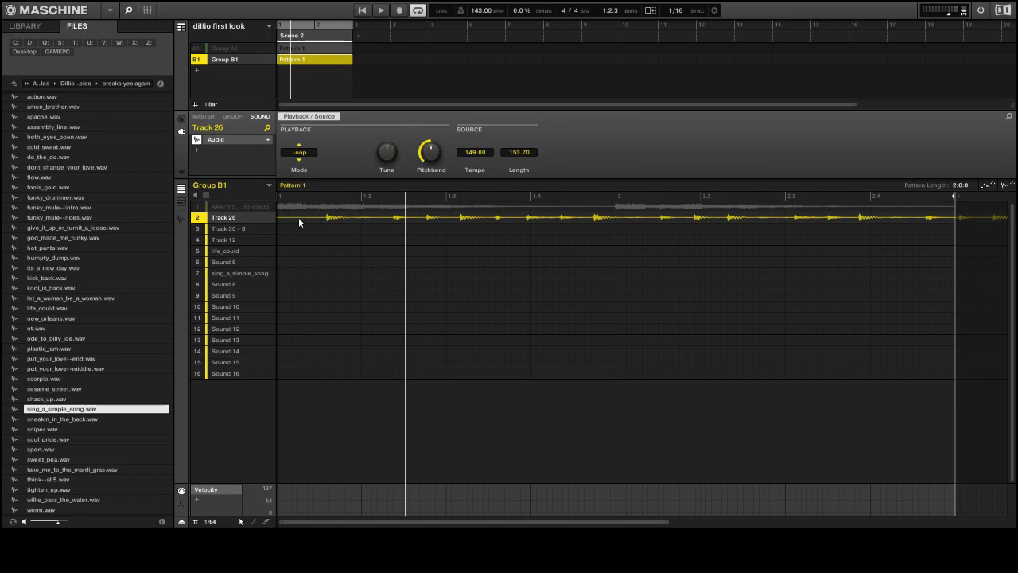
Step: Replace the Audio plug-in on Track 26 with the Sampler and display its waveform in the sample editor
{"action": "left_click", "coordinate": [267, 143]}
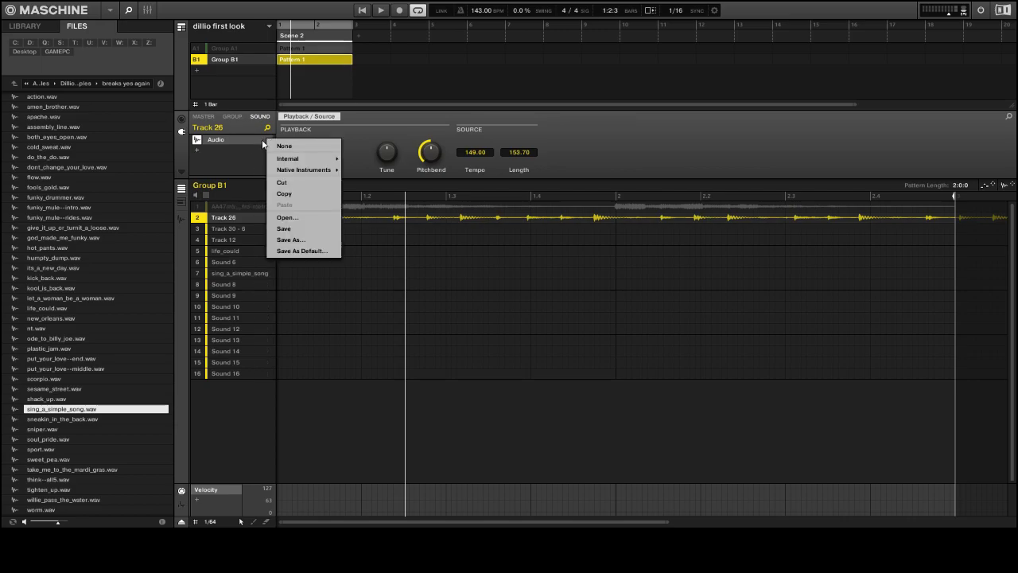
{"action": "mouse_move", "coordinate": [327, 162]}
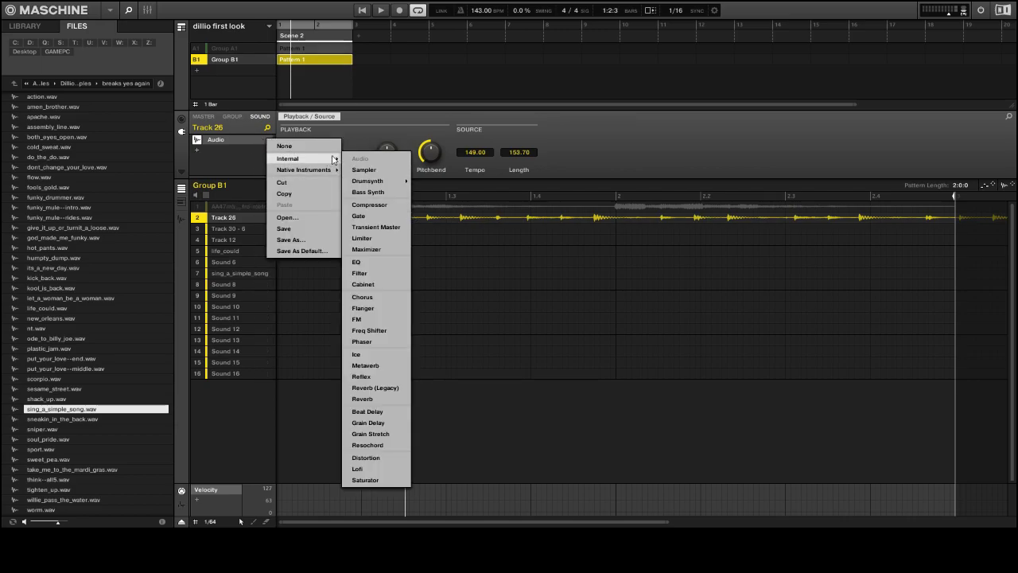
{"action": "left_click", "coordinate": [376, 168]}
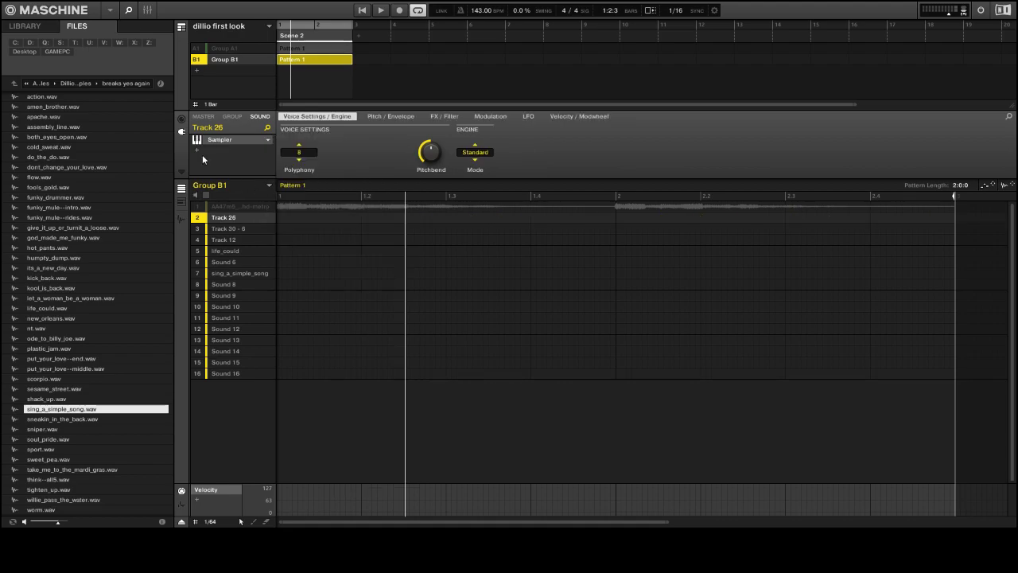
{"action": "left_click", "coordinate": [181, 218]}
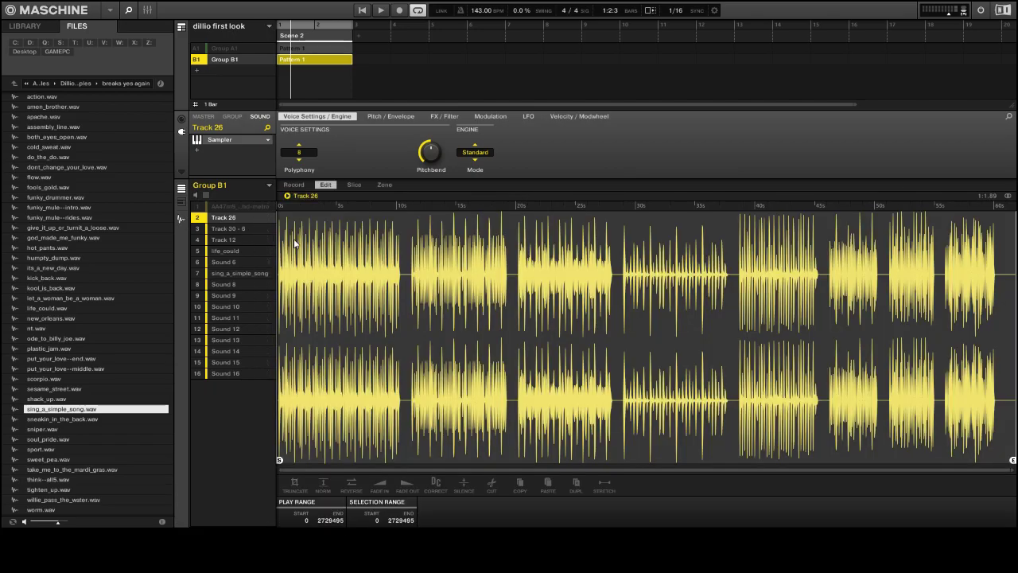
Step: Set the sample's play range start to 10521 at the first drum hit and truncate the silence before it
{"action": "left_click_drag", "start_coordinate": [1010, 471], "coordinate": [355, 462]}
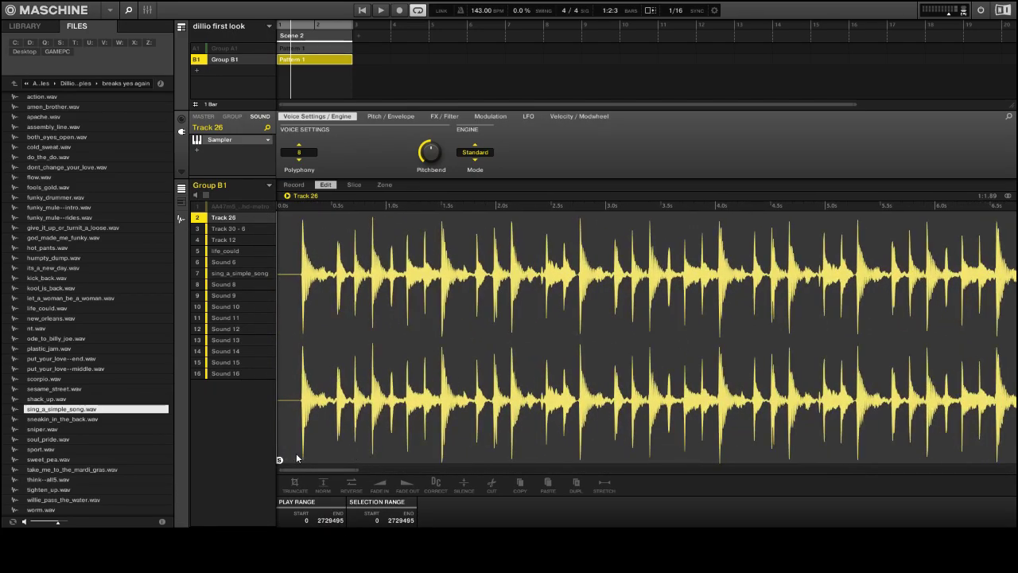
{"action": "left_click_drag", "start_coordinate": [281, 460], "coordinate": [304, 469]}
{"action": "left_click_drag", "start_coordinate": [443, 460], "coordinate": [460, 460]}
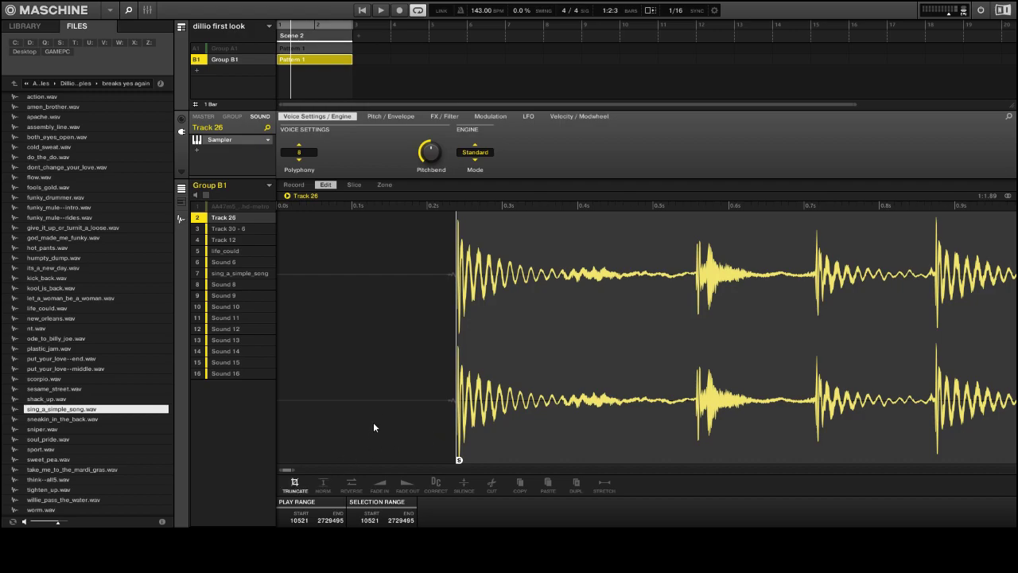
Step: Load the Audio plug-in on the truncated sound again and show its waveform in the group's pattern view
{"action": "left_click", "coordinate": [270, 142]}
{"action": "mouse_move", "coordinate": [292, 157]}
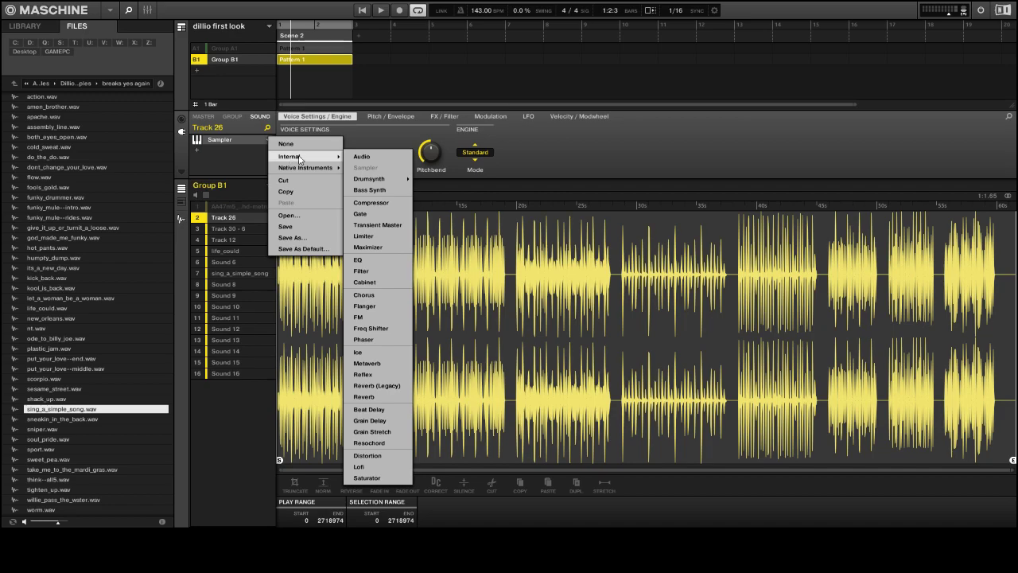
{"action": "left_click", "coordinate": [367, 158]}
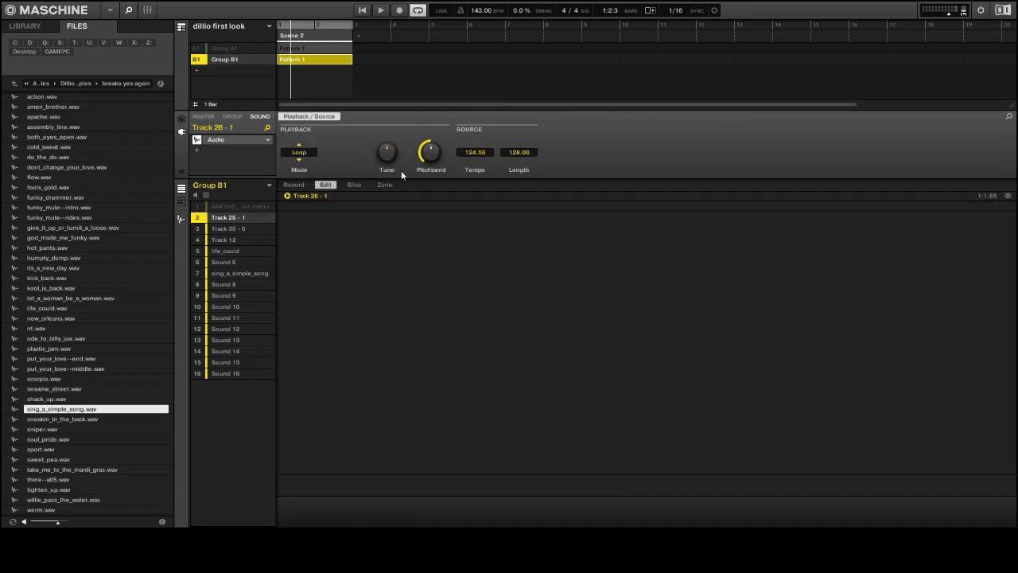
{"action": "left_click", "coordinate": [181, 203]}
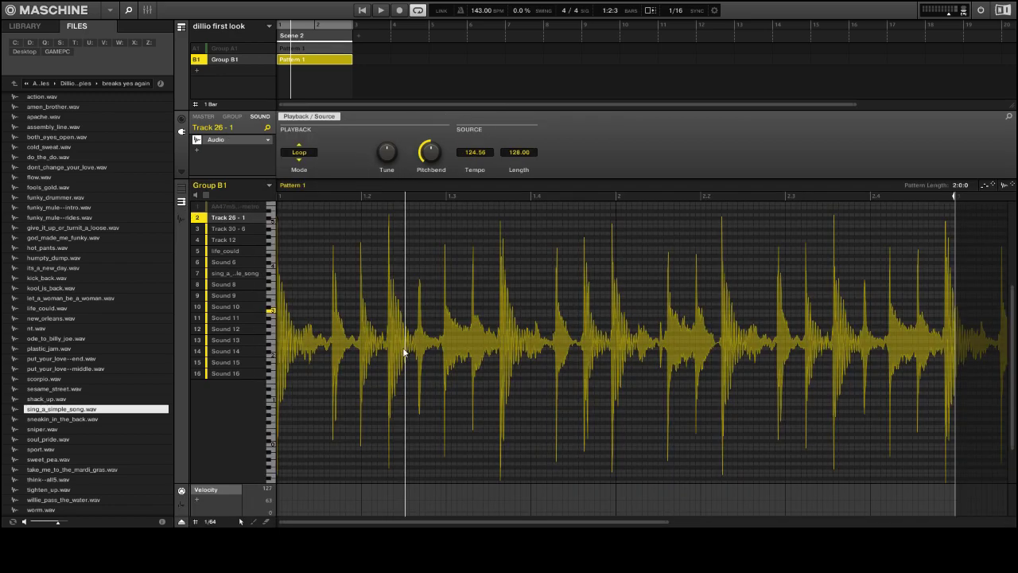
{"action": "left_click", "coordinate": [182, 191]}
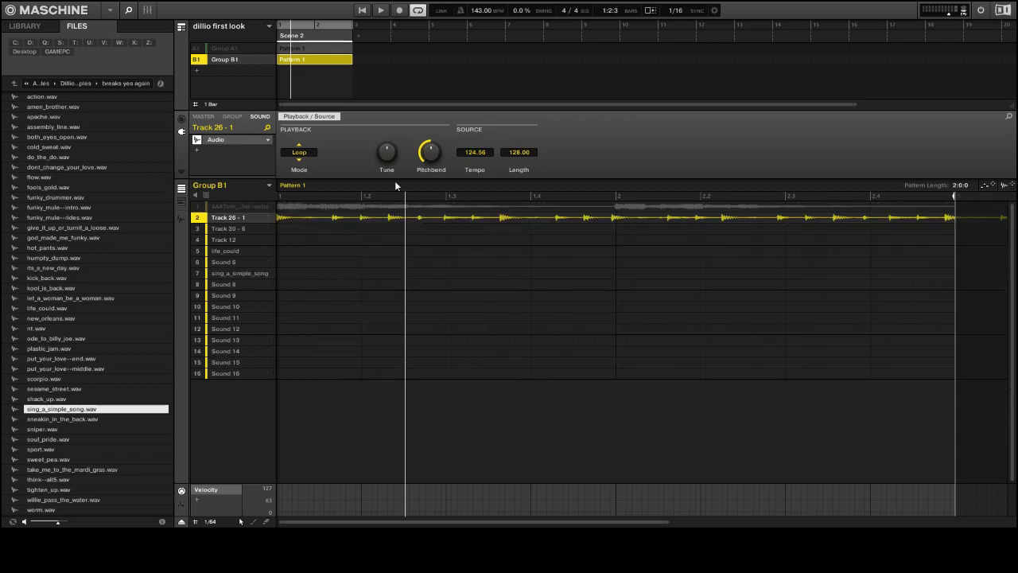
Step: Audition the truncated loop, using a project tempo of 138 BPM and the metronome to check its timing
{"action": "left_click", "coordinate": [366, 13]}
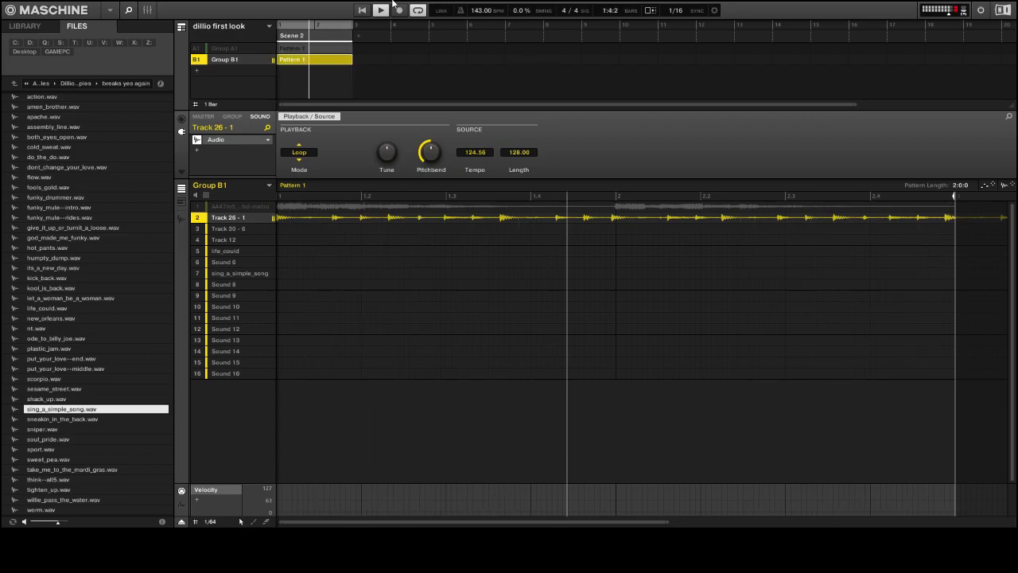
{"action": "key", "text": "space"}
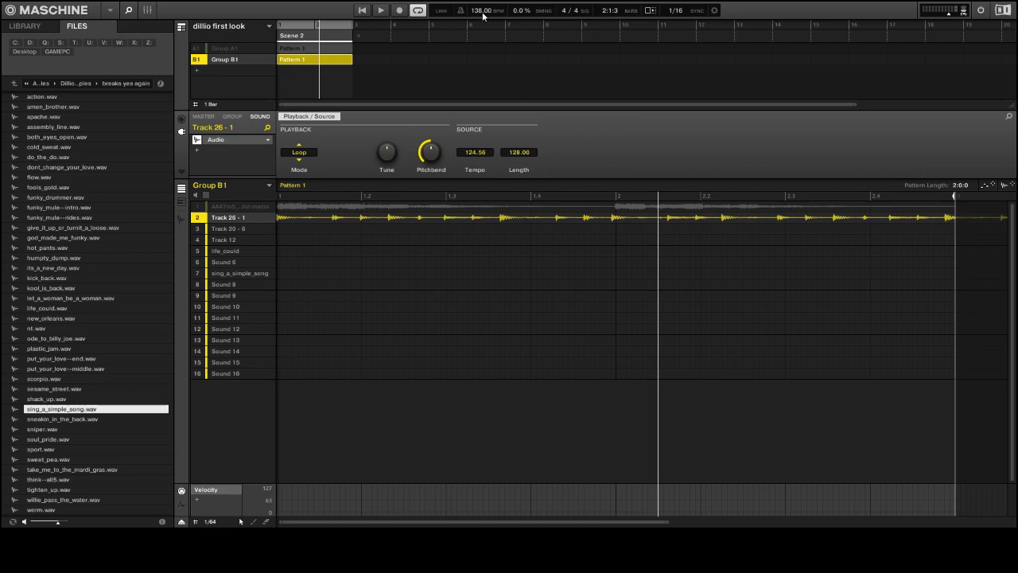
{"action": "left_click", "coordinate": [381, 10]}
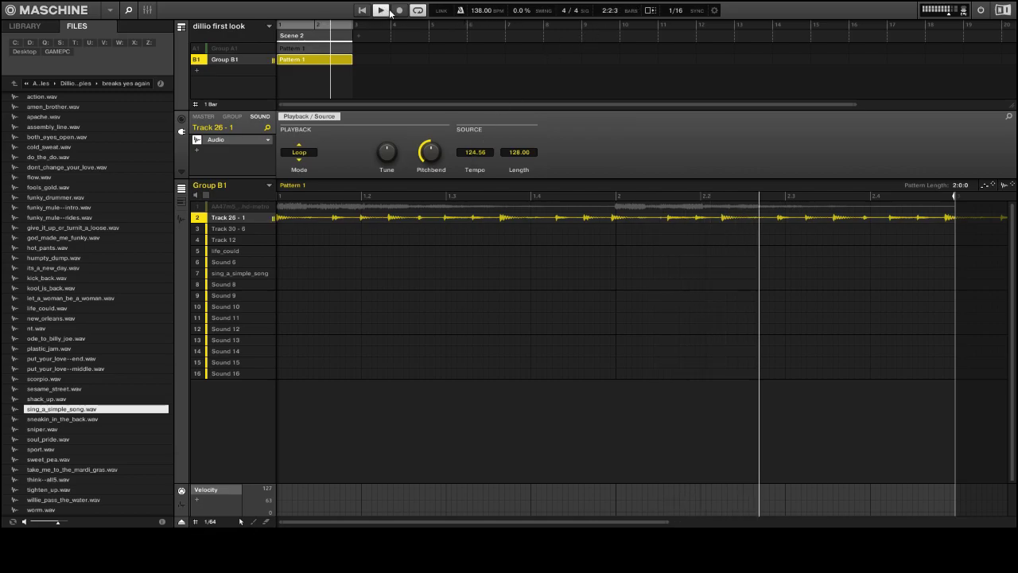
{"action": "left_click", "coordinate": [382, 11]}
Step: Lower the Audio plug-in's source tempo to 114.00 and play the loop against the metronome
{"action": "left_click_drag", "start_coordinate": [473, 155], "coordinate": [471, 160]}
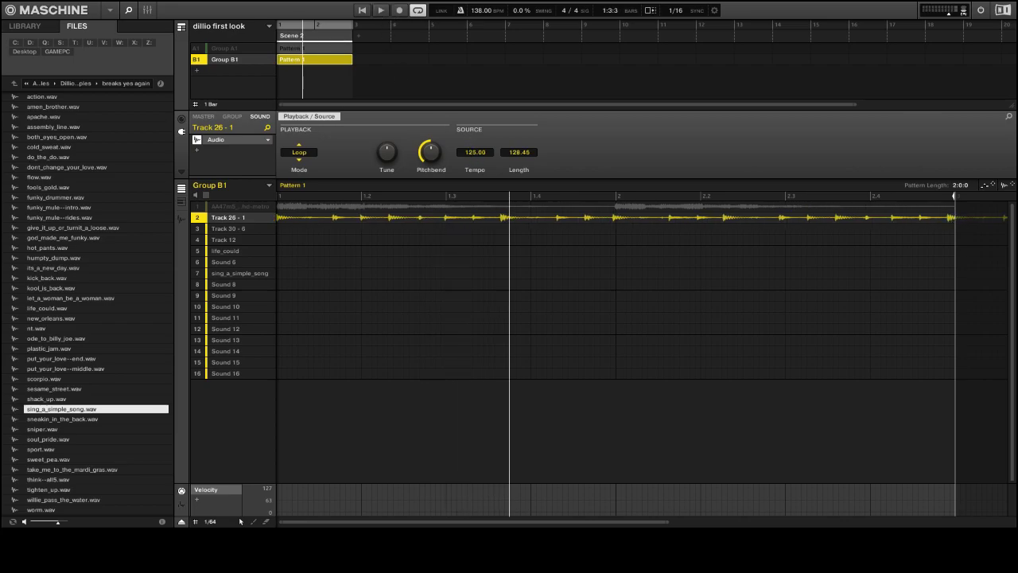
{"action": "left_click", "coordinate": [367, 10]}
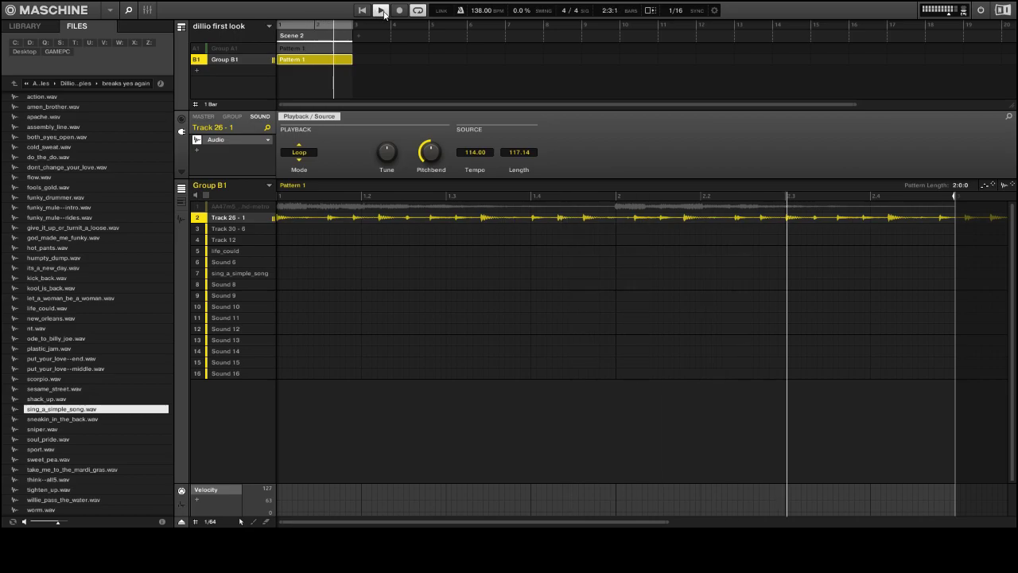
{"action": "left_click", "coordinate": [382, 10]}
Step: Raise the source tempo to 180.00, audition the loop, and refine the source tempo to 189.00
{"action": "left_click_drag", "start_coordinate": [473, 152], "coordinate": [473, 121]}
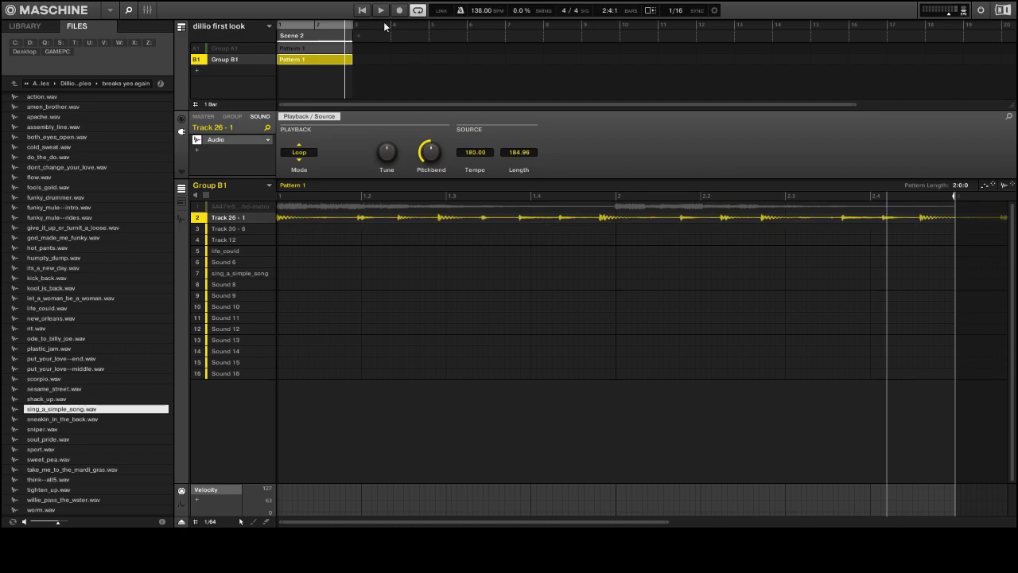
{"action": "left_click", "coordinate": [362, 11]}
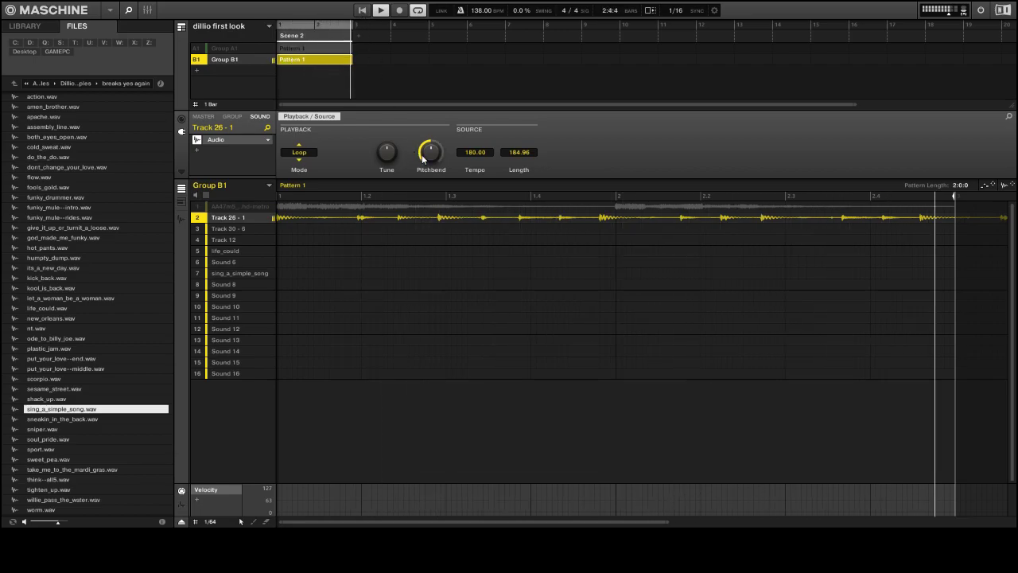
{"action": "scroll", "coordinate": [470, 153], "scroll_direction": "up", "scroll_amount": 9}
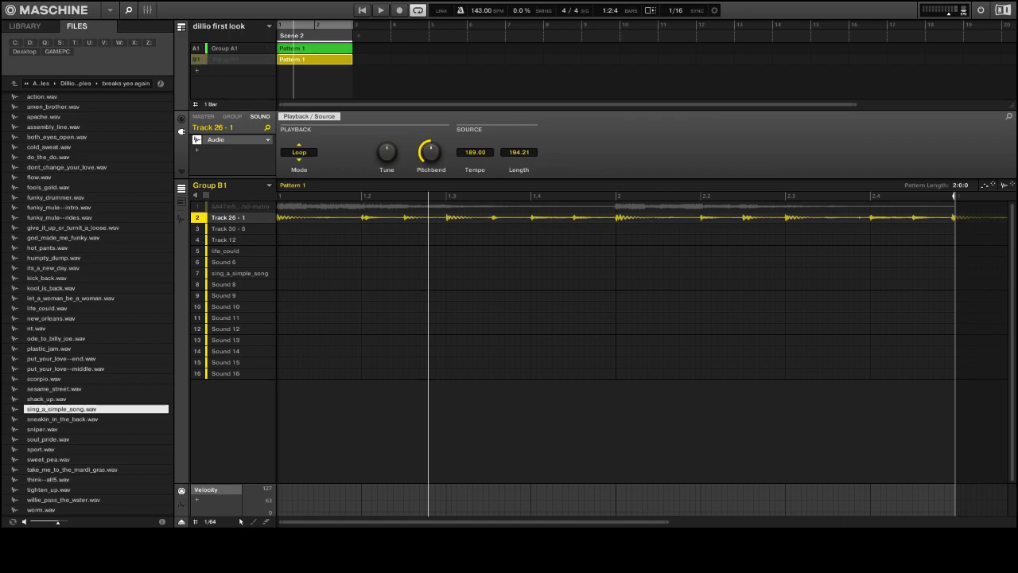
Step: Switch to Group A1, enlarge the velocity lane slightly, and solo the first sound, the ALX drum loop
{"action": "left_click", "coordinate": [223, 49]}
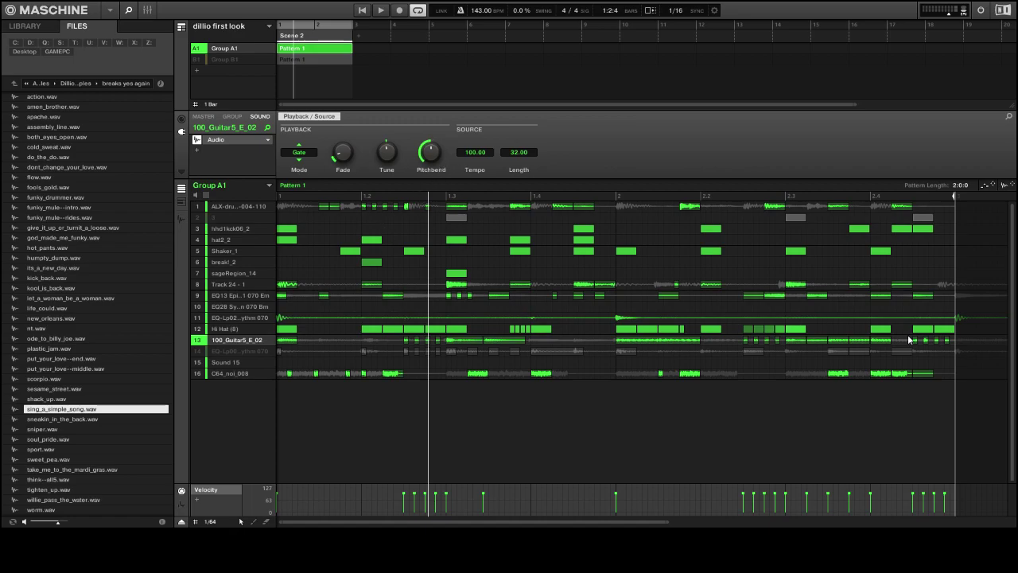
{"action": "mouse_move", "coordinate": [1013, 480]}
{"action": "left_mouse_down"}
{"action": "mouse_move", "coordinate": [1013, 447]}
{"action": "mouse_move", "coordinate": [1013, 473]}
{"action": "left_mouse_up"}
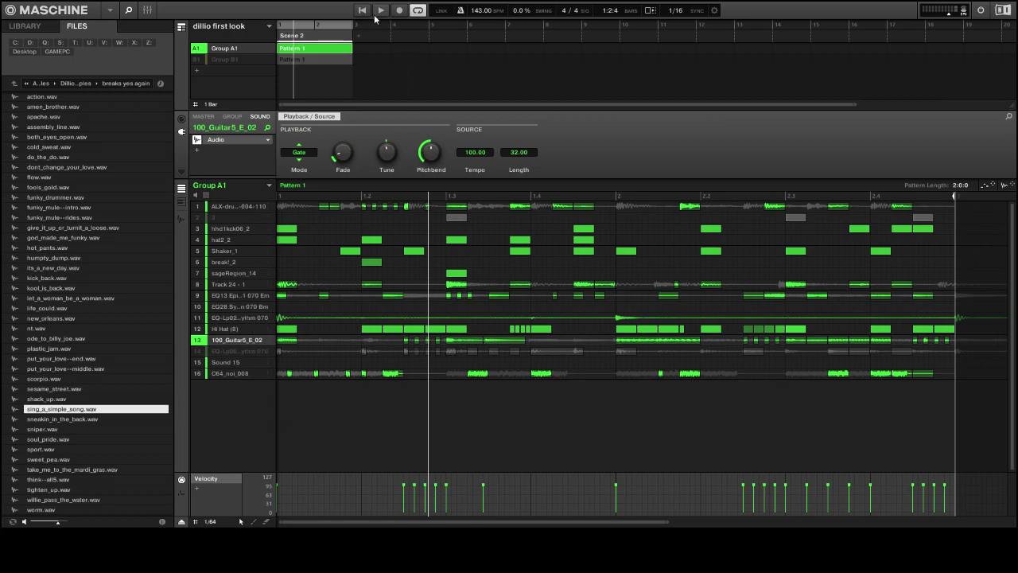
{"action": "left_click", "coordinate": [197, 207]}
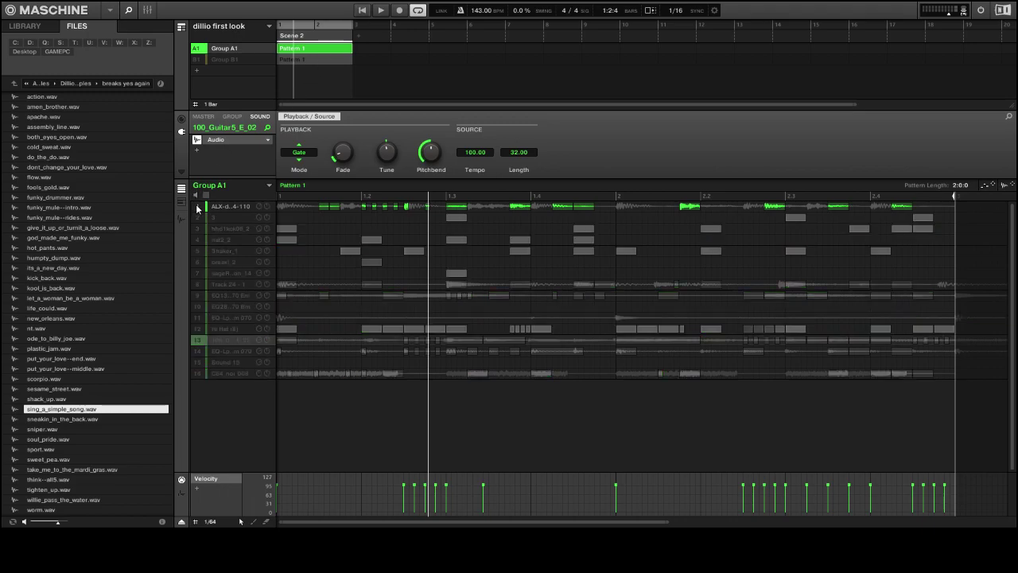
Step: Play the soloed ALX drum loop from the start and examine its gated notes over the waveform in keyboard view
{"action": "left_click", "coordinate": [363, 10]}
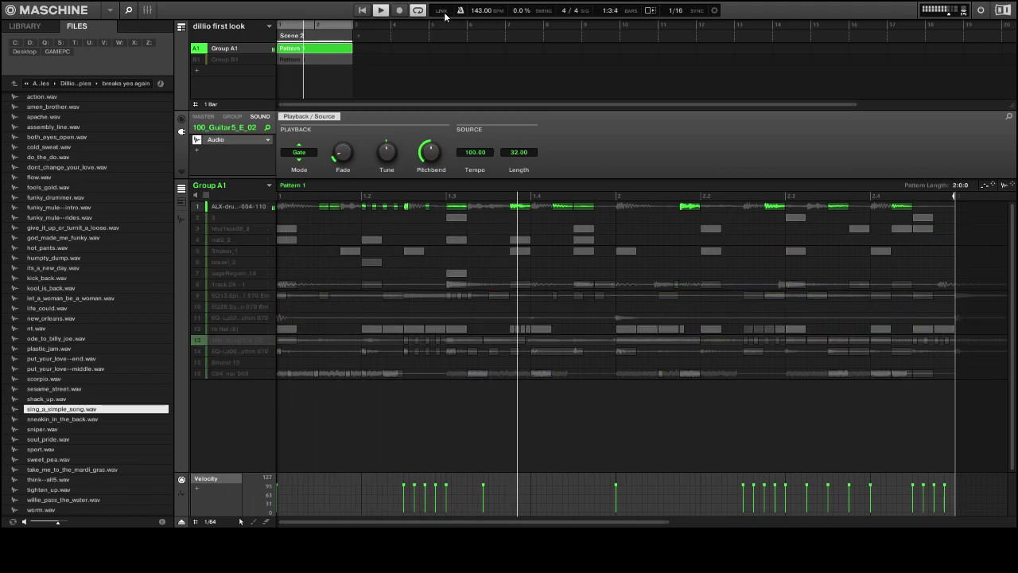
{"action": "left_click", "coordinate": [181, 203]}
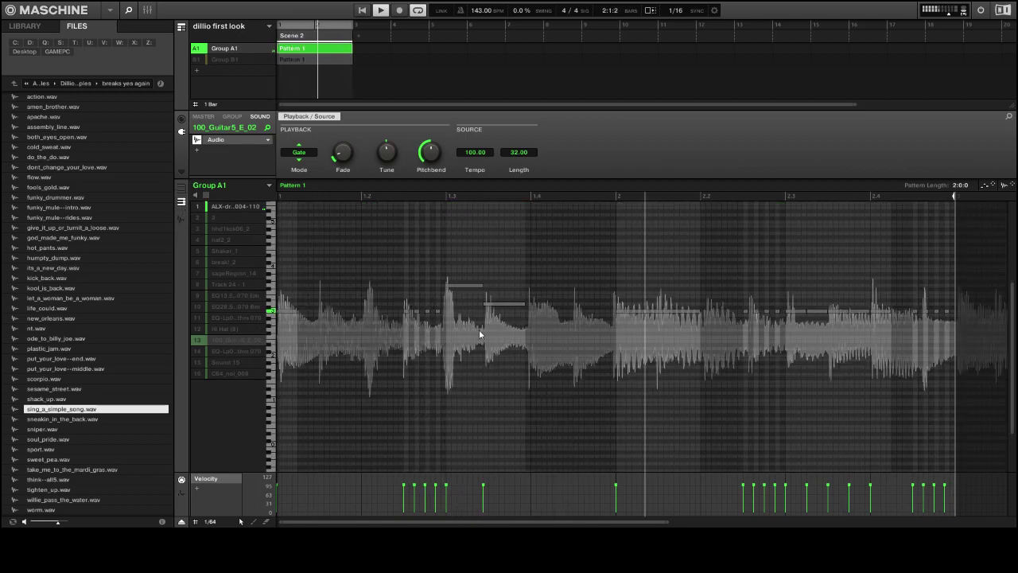
{"action": "left_click", "coordinate": [232, 208]}
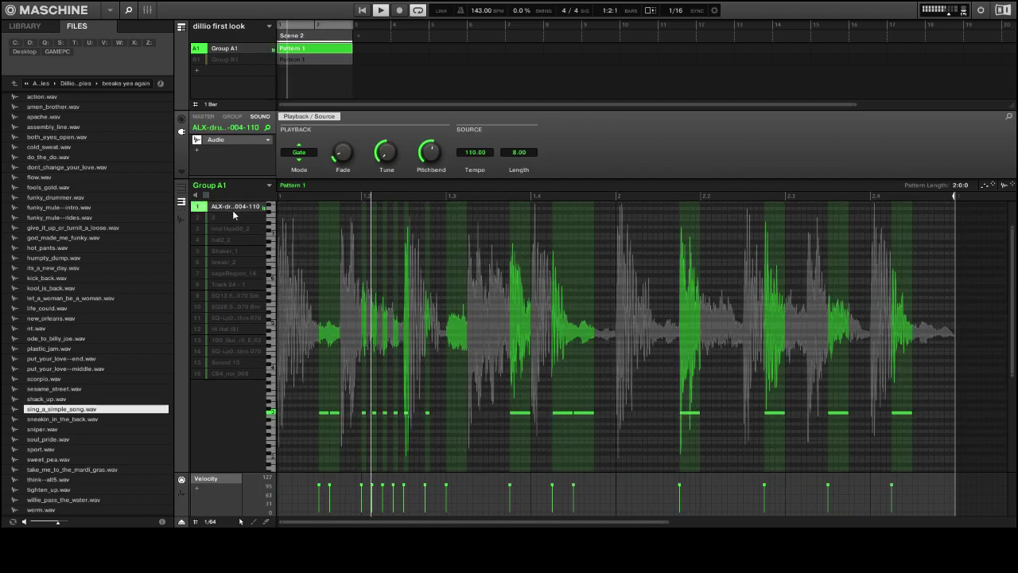
Step: Raise the pitch of the ALX drum loop's gated note just after 1.4, and lower it slightly
{"action": "left_click_drag", "start_coordinate": [564, 414], "coordinate": [564, 223]}
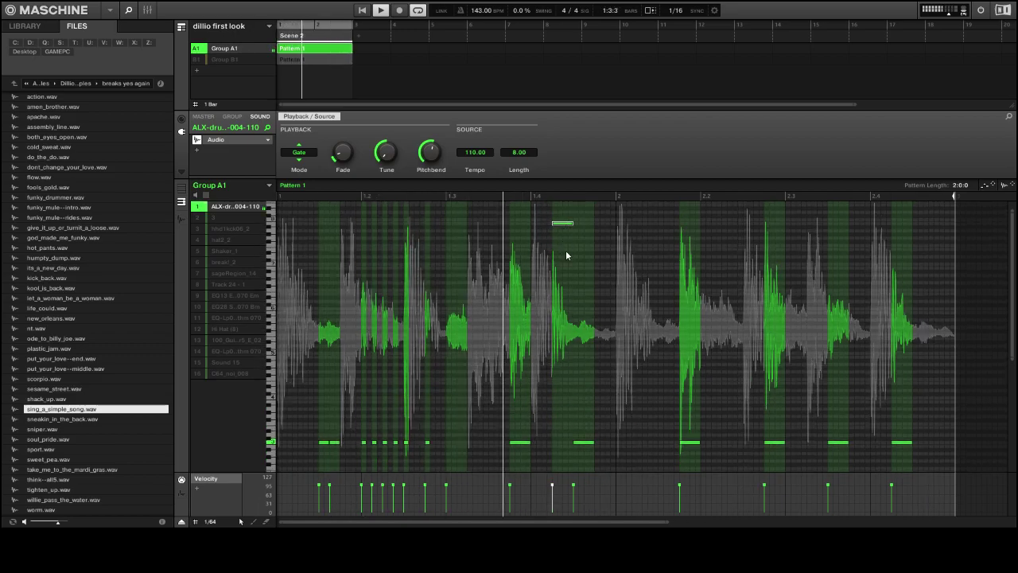
{"action": "left_click_drag", "start_coordinate": [564, 231], "coordinate": [564, 269]}
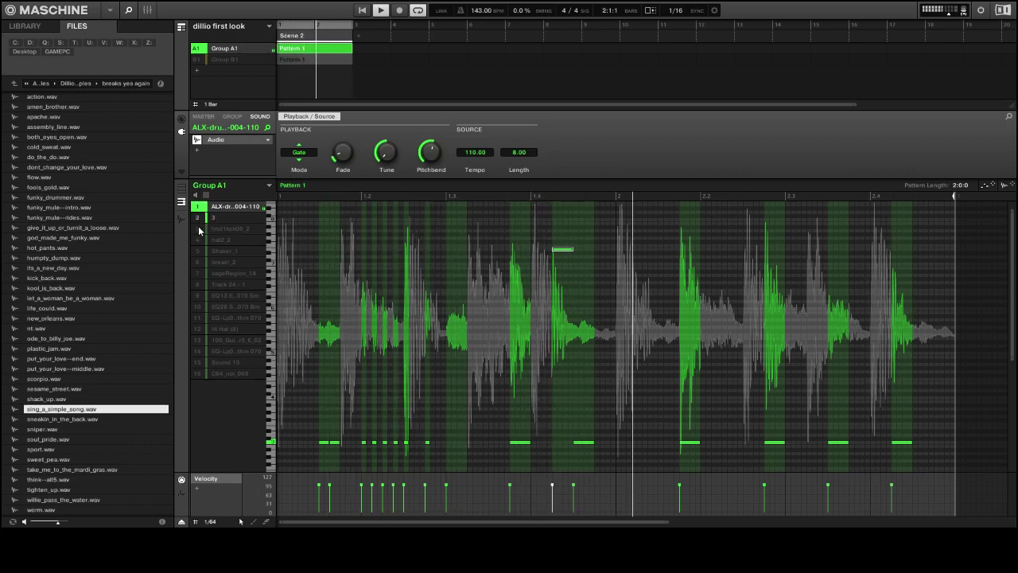
Step: Switch the pattern editor to group view and unmute sounds 2 to 10 and 13 one by one during playback
{"action": "left_click", "coordinate": [181, 189]}
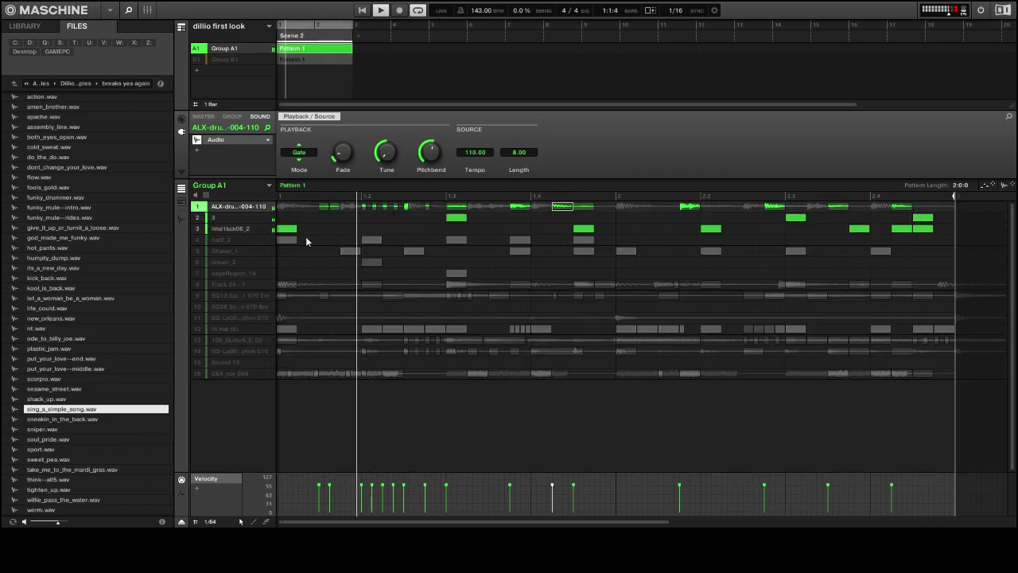
{"action": "left_click", "coordinate": [197, 239]}
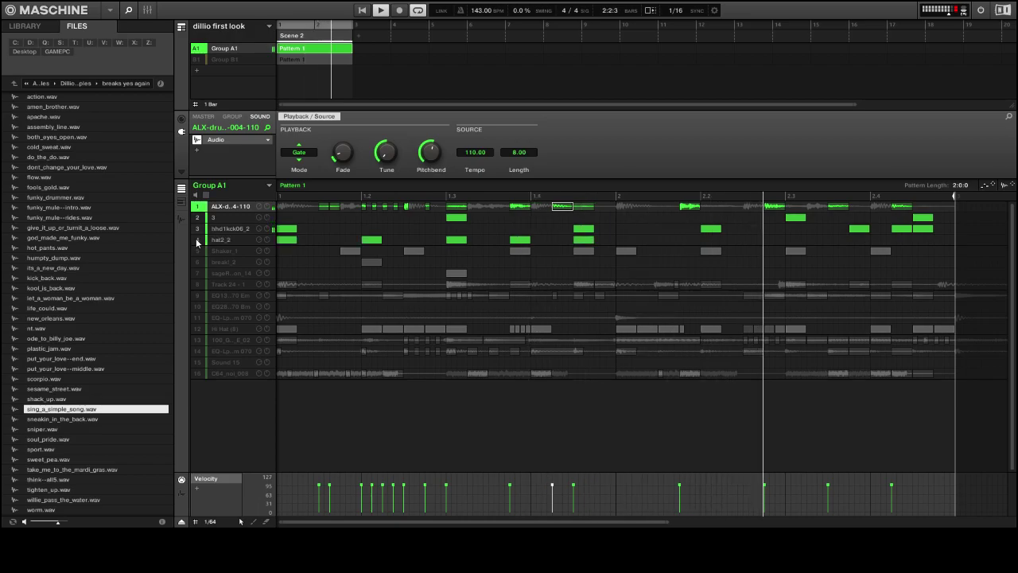
{"action": "left_click", "coordinate": [198, 251]}
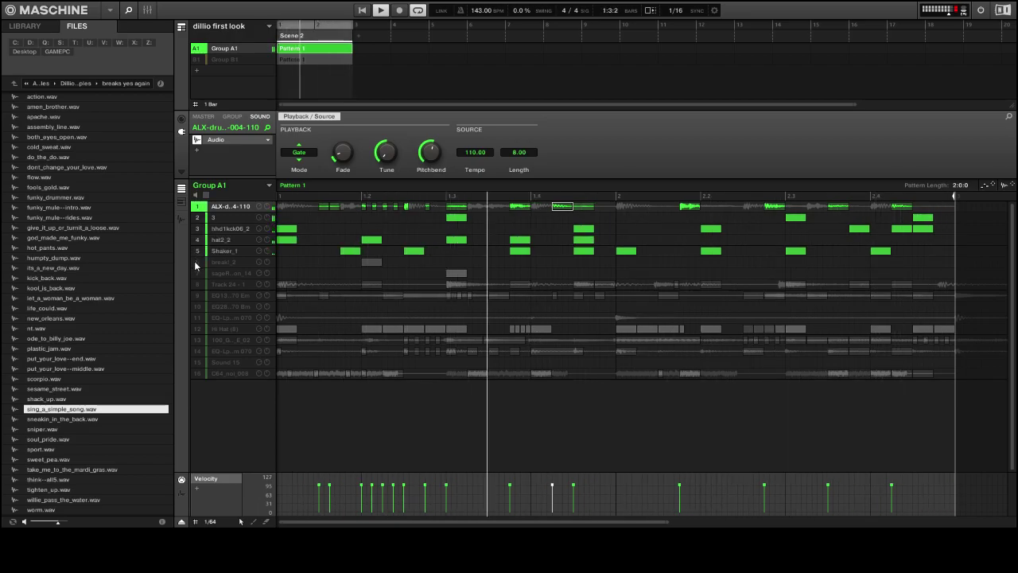
{"action": "left_click", "coordinate": [194, 262]}
{"action": "left_click", "coordinate": [195, 273]}
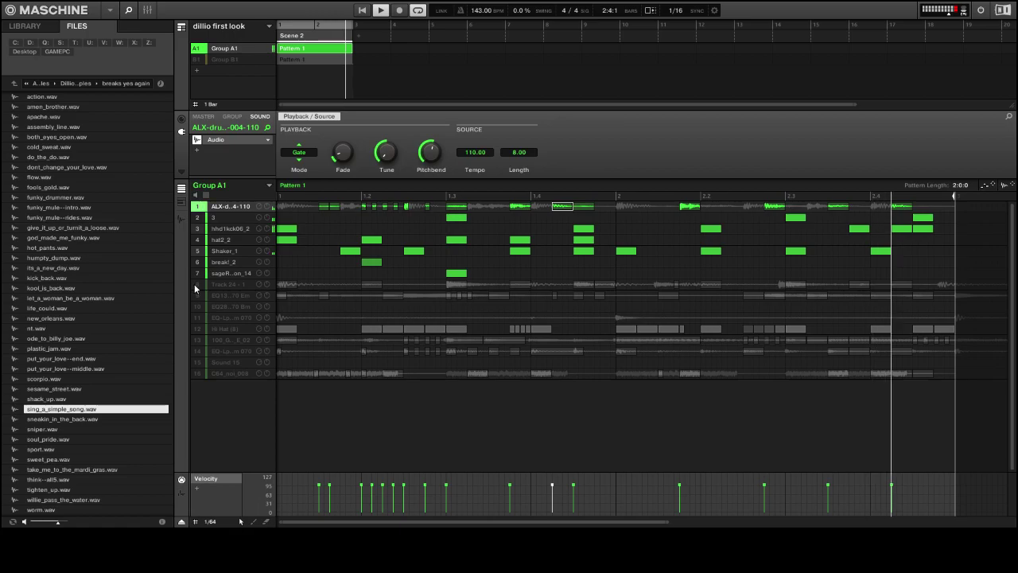
{"action": "left_click", "coordinate": [195, 284]}
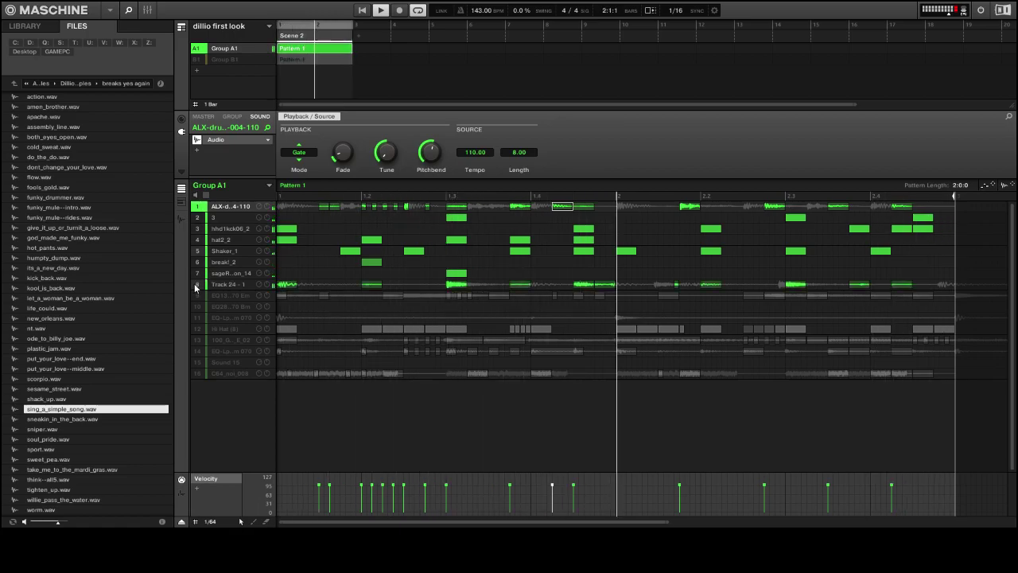
{"action": "left_click", "coordinate": [195, 295]}
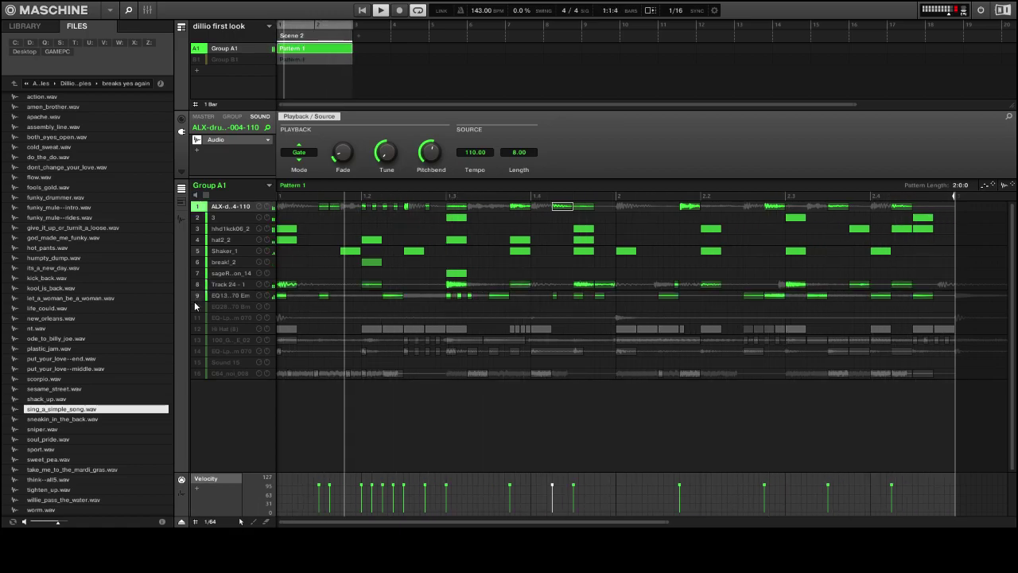
{"action": "left_click", "coordinate": [196, 307]}
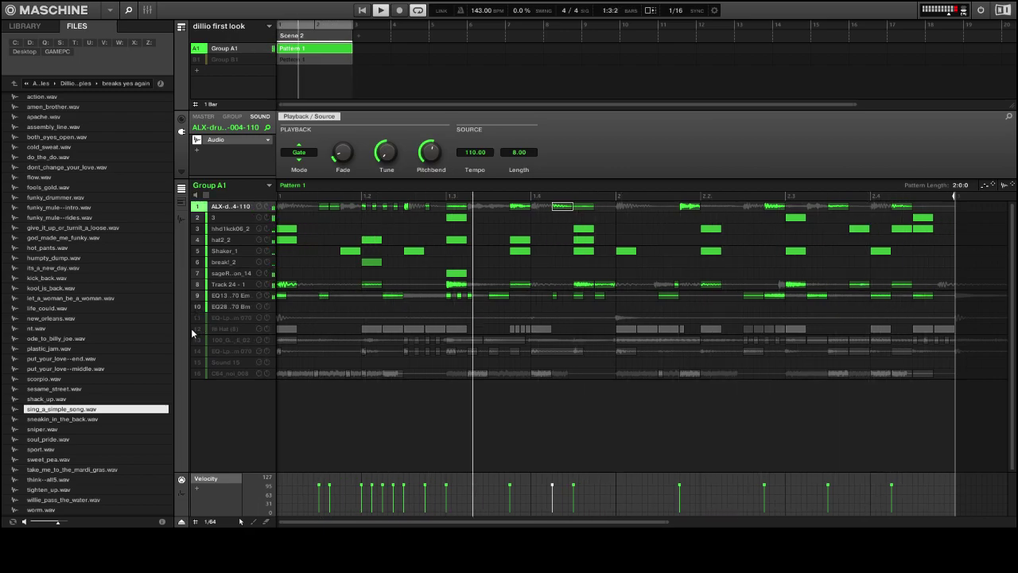
{"action": "left_click", "coordinate": [195, 340]}
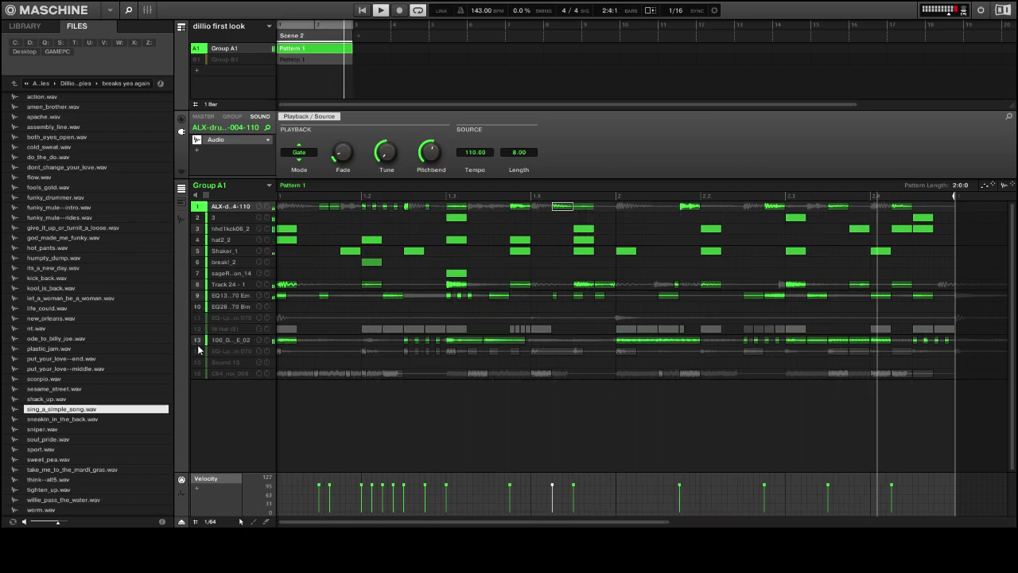
Step: Solo the 100_Guitar5_E_02 loop and audition its gated notes from the start in keyboard view
{"action": "left_click", "coordinate": [253, 341]}
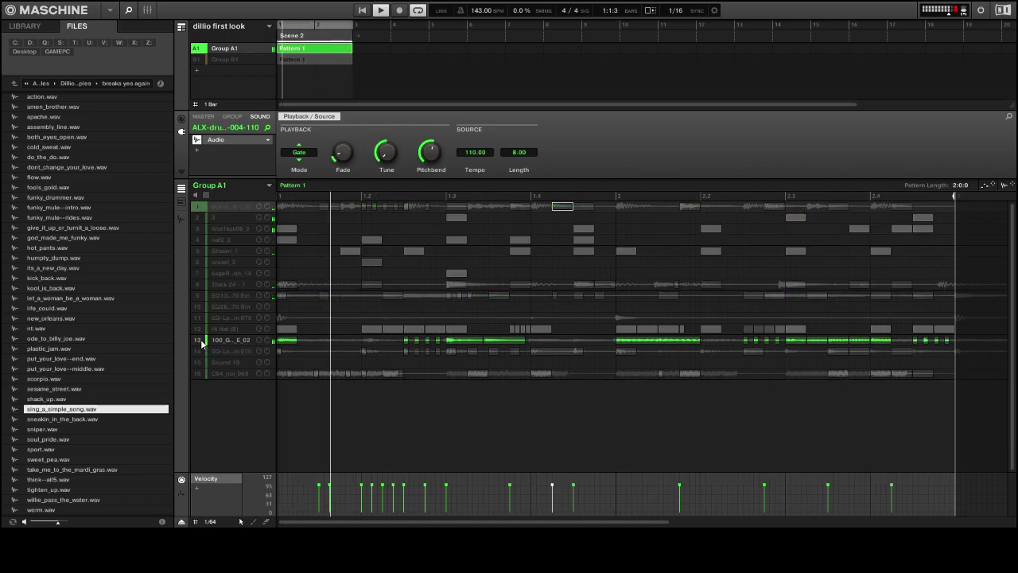
{"action": "left_click", "coordinate": [254, 342]}
{"action": "key", "text": "space"}
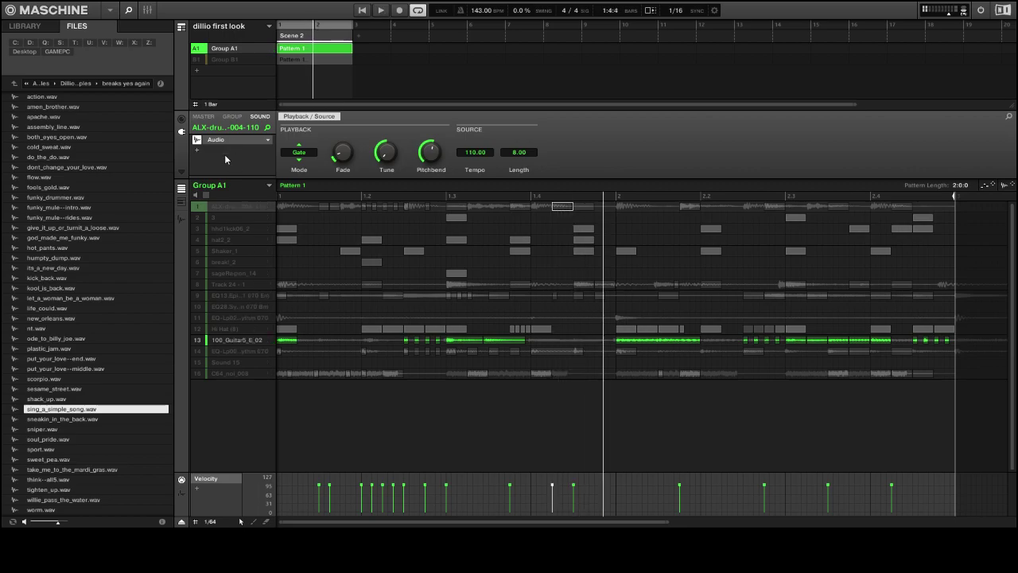
{"action": "left_click", "coordinate": [181, 203]}
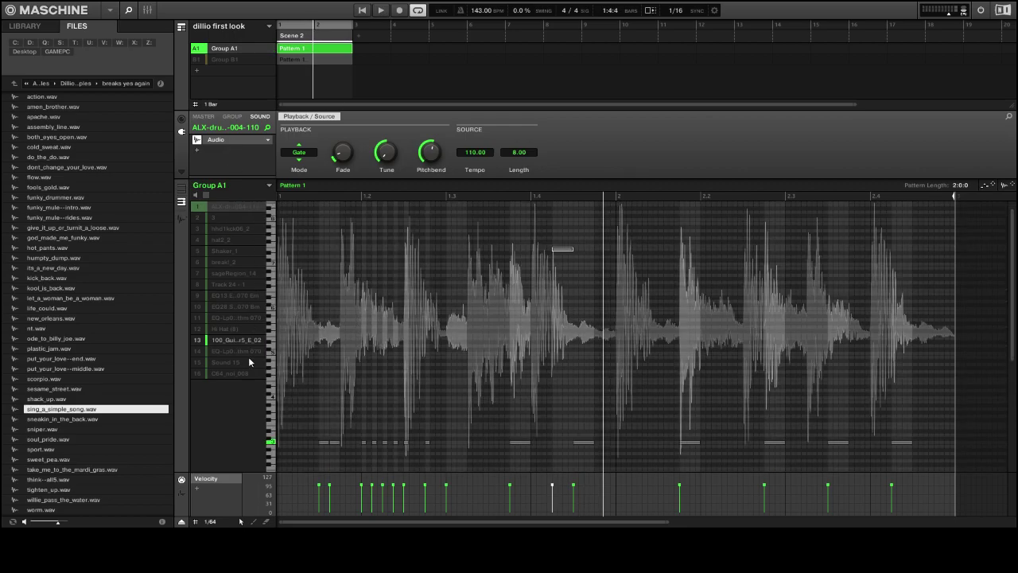
{"action": "left_click", "coordinate": [238, 341]}
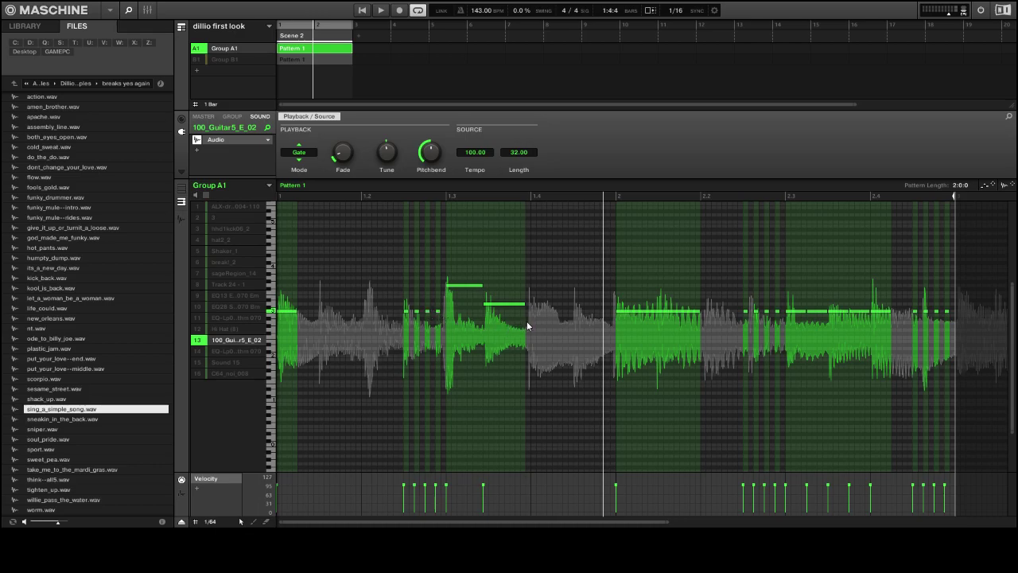
{"action": "left_click", "coordinate": [362, 11]}
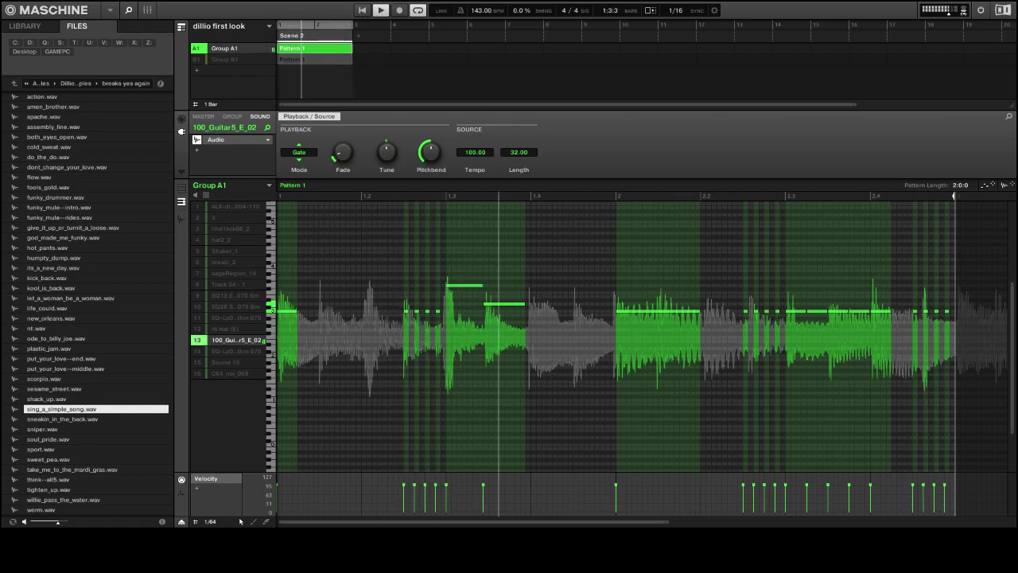
{"action": "left_click", "coordinate": [380, 11]}
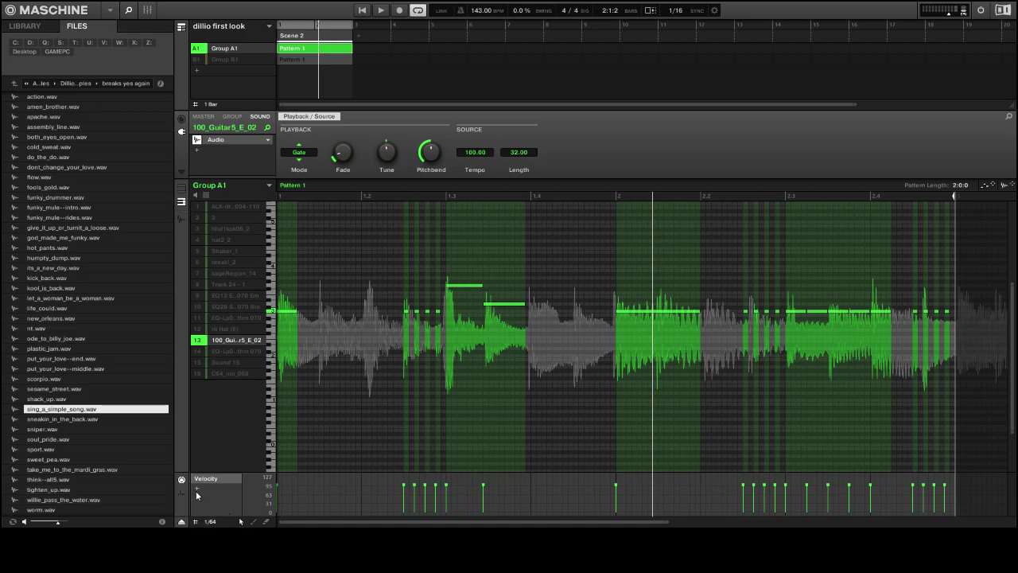
Step: Add a 10 Pan MIDI lane to the guitar loop and draw a high point at 1.3 with two low points after it
{"action": "left_click", "coordinate": [196, 489]}
{"action": "left_click", "coordinate": [215, 489]}
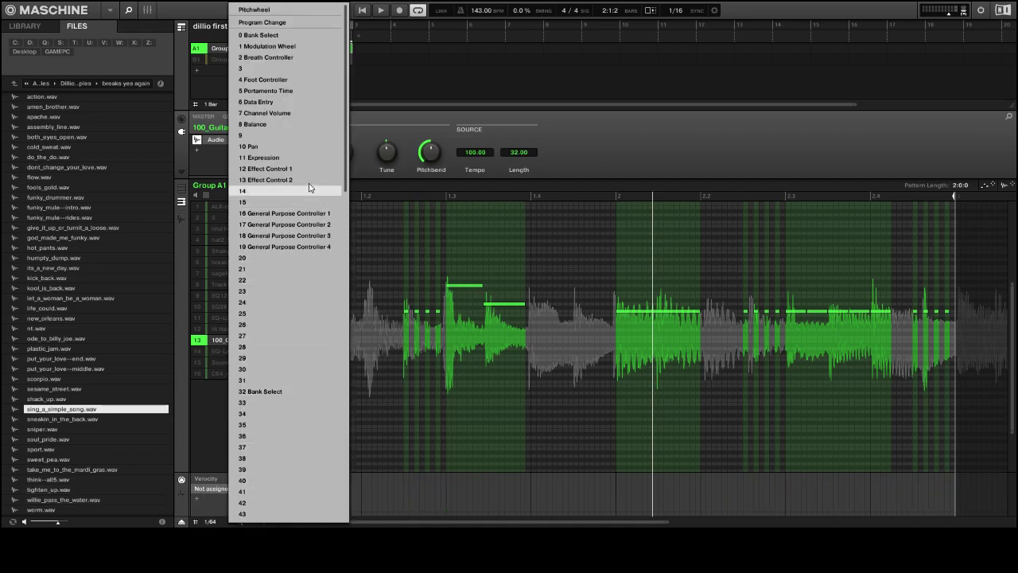
{"action": "left_click", "coordinate": [307, 149]}
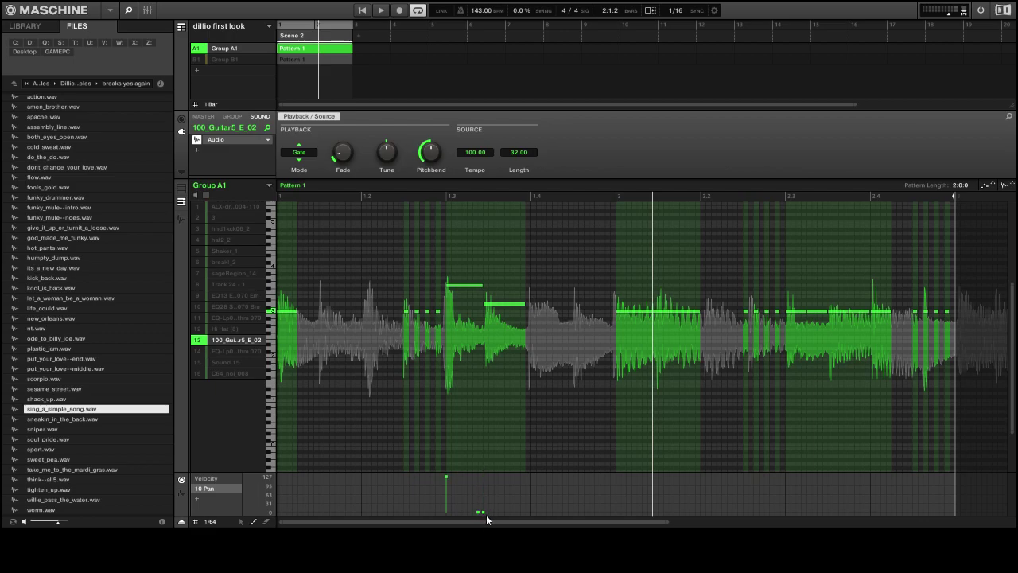
Step: Play the pattern and unmute all remaining Group A1 sounds except hat2_2, stopping playback after listening
{"action": "left_click", "coordinate": [370, 10]}
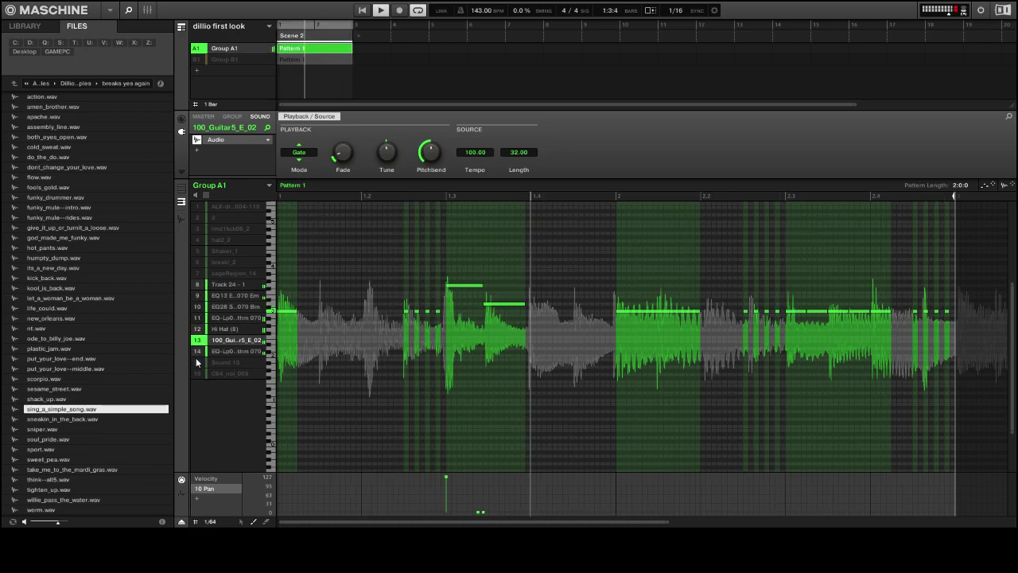
{"action": "left_click", "coordinate": [197, 206]}
{"action": "left_click", "coordinate": [198, 218]}
{"action": "left_click", "coordinate": [197, 272]}
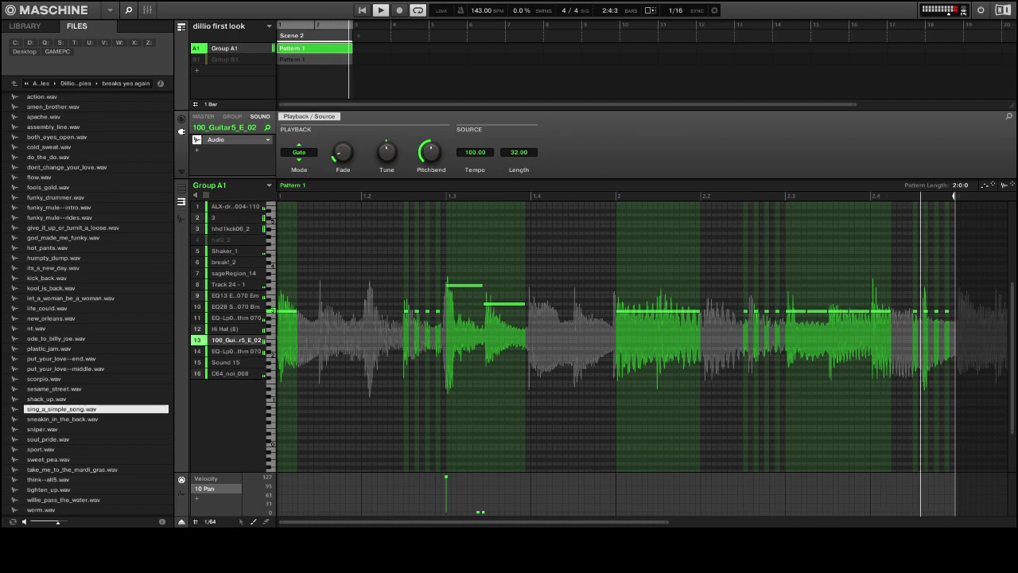
{"action": "left_click", "coordinate": [382, 10]}
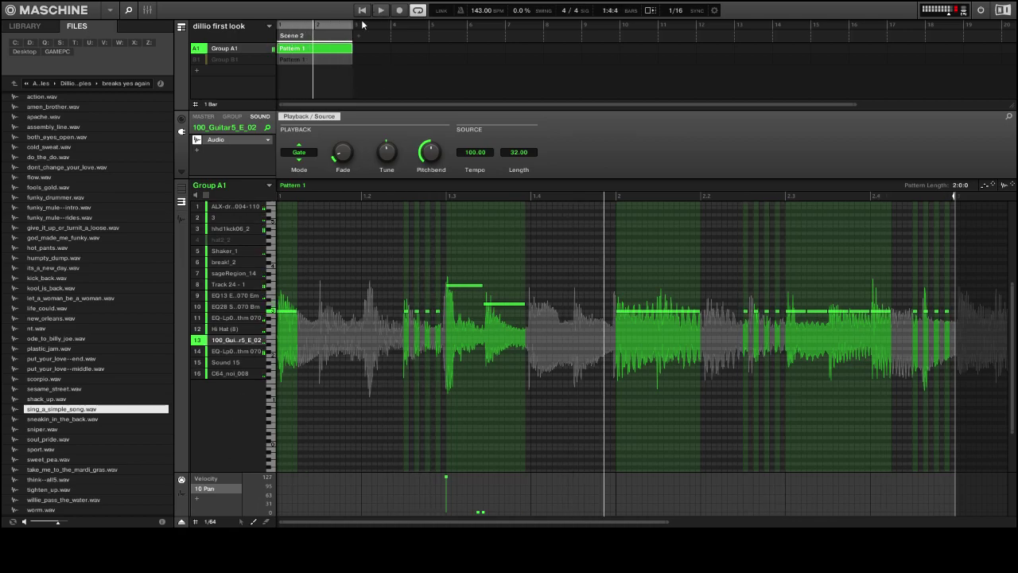
Step: Solo Group B1 and play its first loop with Track 26 - 1 muted, unmuting Track 26 - 1 to hear both
{"action": "left_click", "coordinate": [203, 61]}
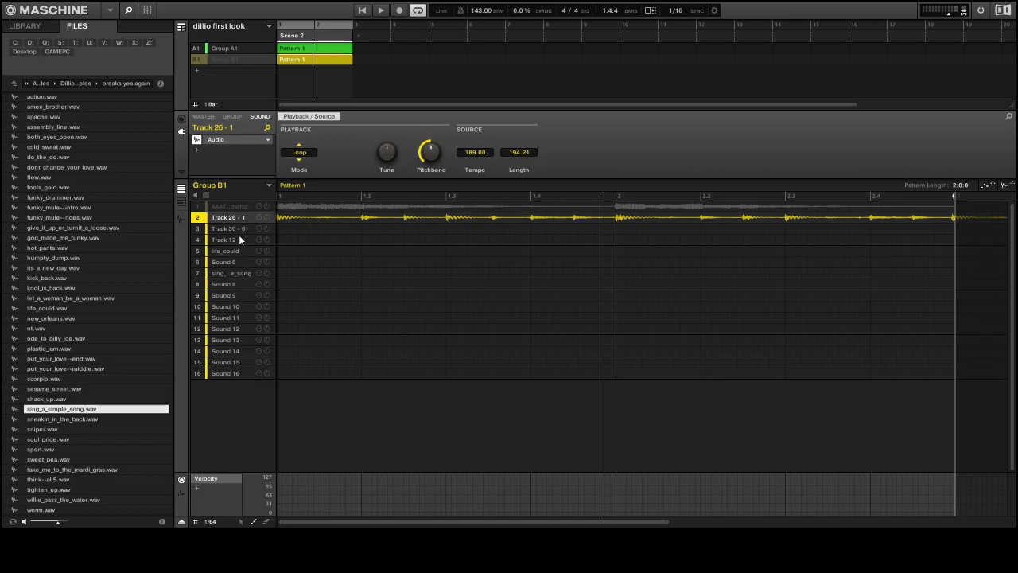
{"action": "left_click", "coordinate": [197, 206]}
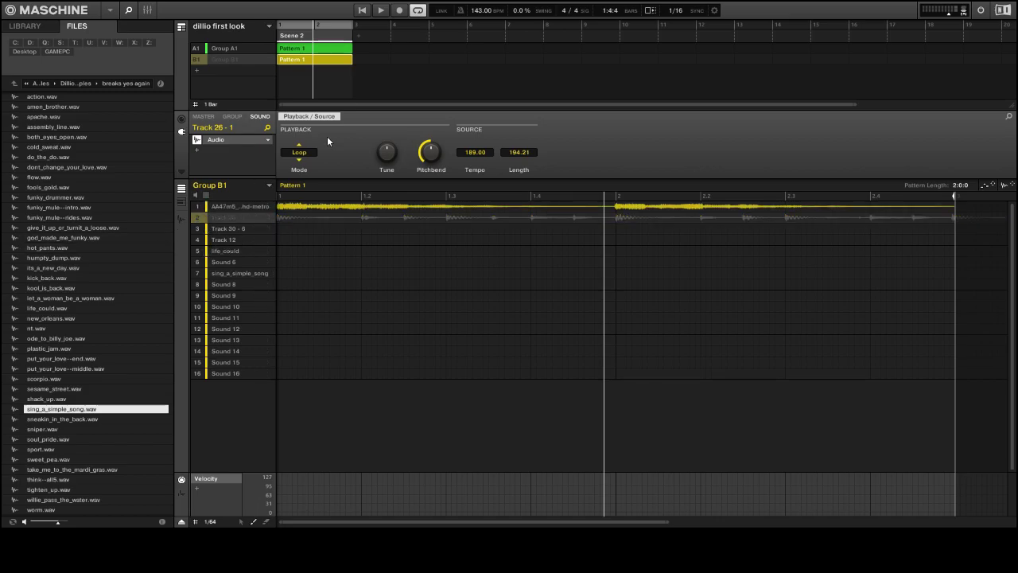
{"action": "left_click", "coordinate": [380, 10]}
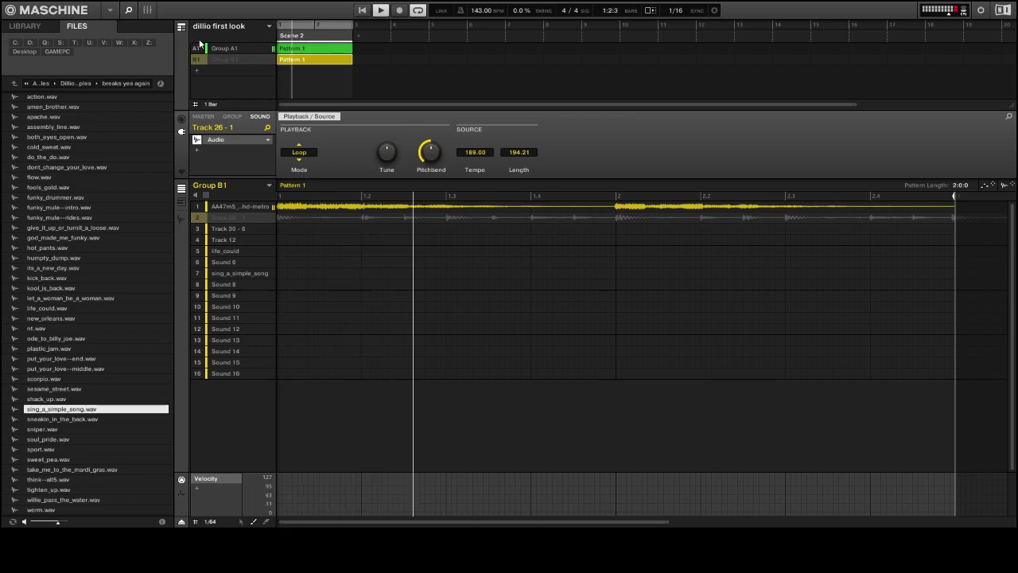
{"action": "left_click", "coordinate": [216, 60]}
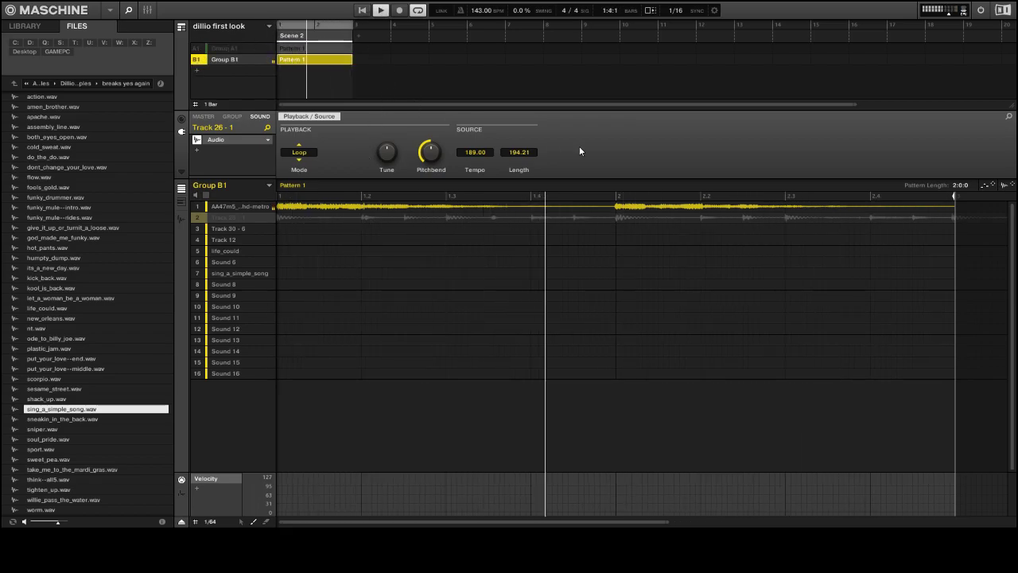
{"action": "left_click", "coordinate": [198, 219]}
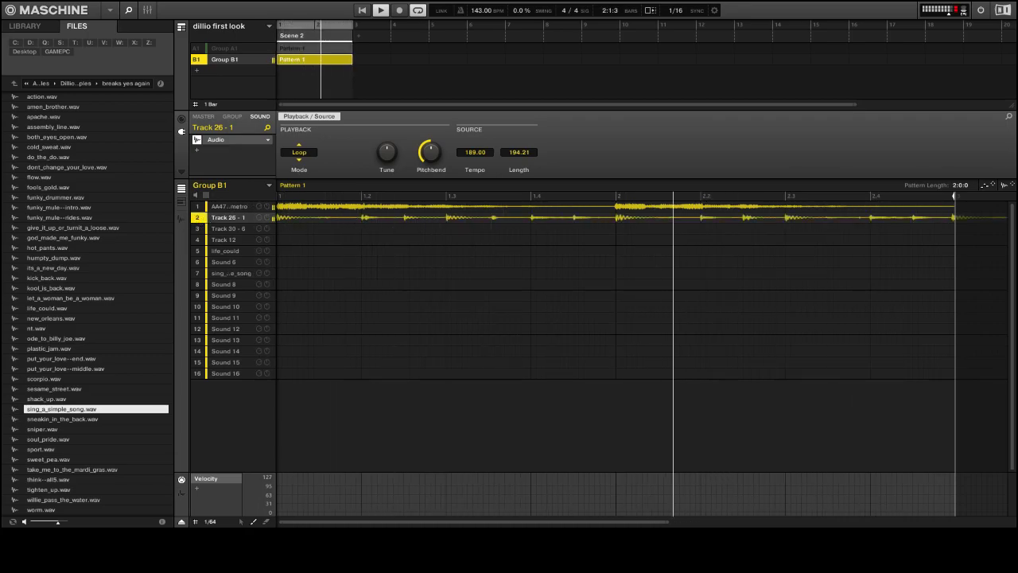
Step: Try a project tempo of 144.00 BPM on the playing Group B1 loops and lower it to 139.00 BPM
{"action": "key", "text": "space"}
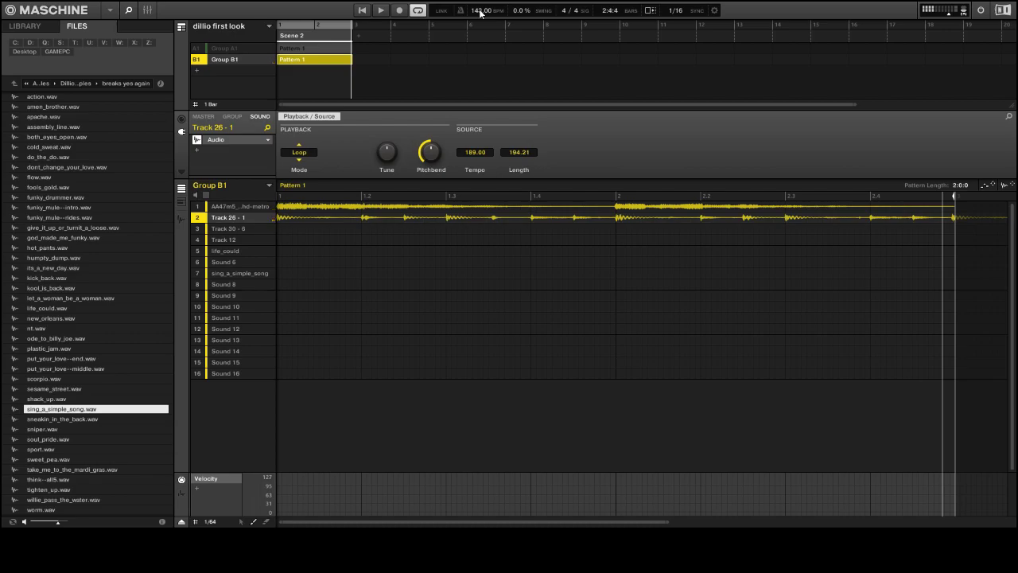
{"action": "left_click_drag", "start_coordinate": [481, 13], "coordinate": [481, 5]}
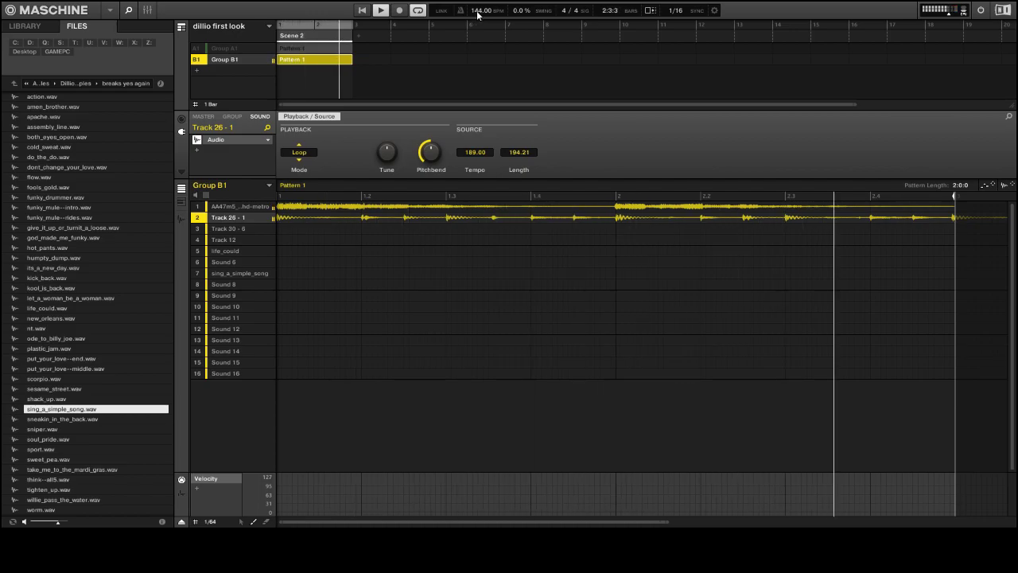
{"action": "scroll", "coordinate": [481, 10], "scroll_direction": "down", "scroll_amount": 5}
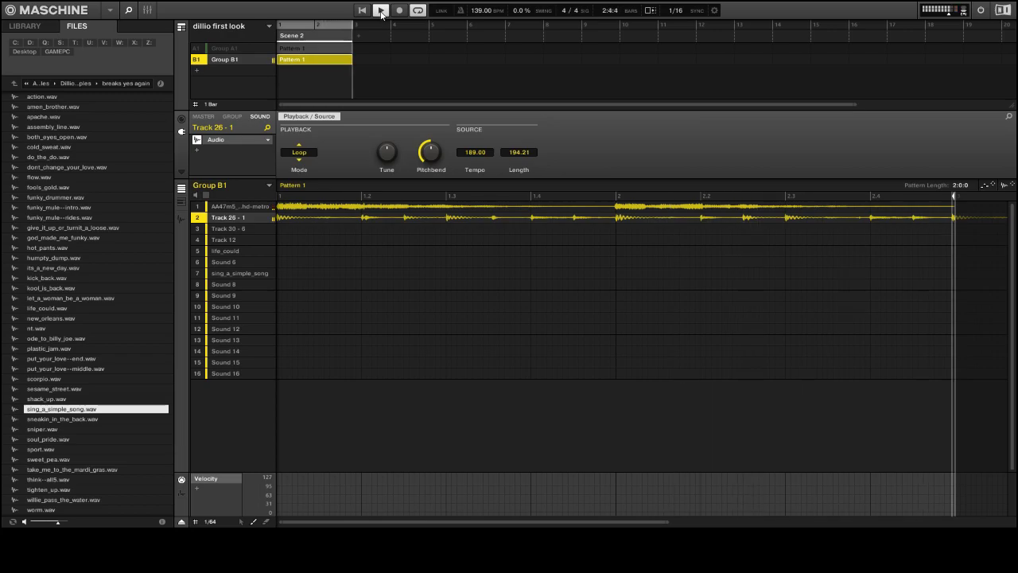
Step: Stop playback and replace the Sampler on Track 30 - 6 with the internal Audio plug-in
{"action": "left_click", "coordinate": [233, 229]}
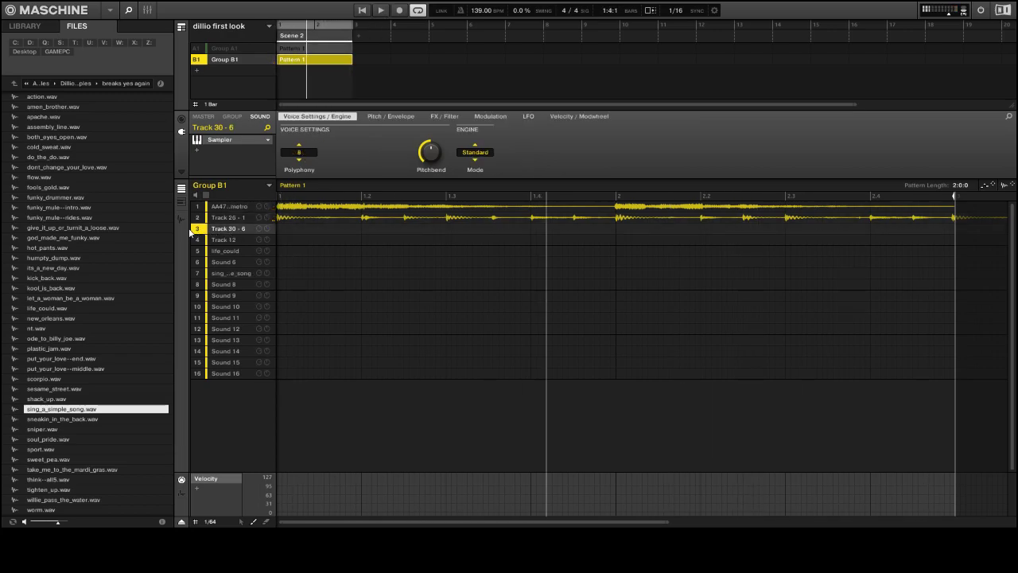
{"action": "left_click", "coordinate": [252, 142]}
{"action": "mouse_move", "coordinate": [288, 161]}
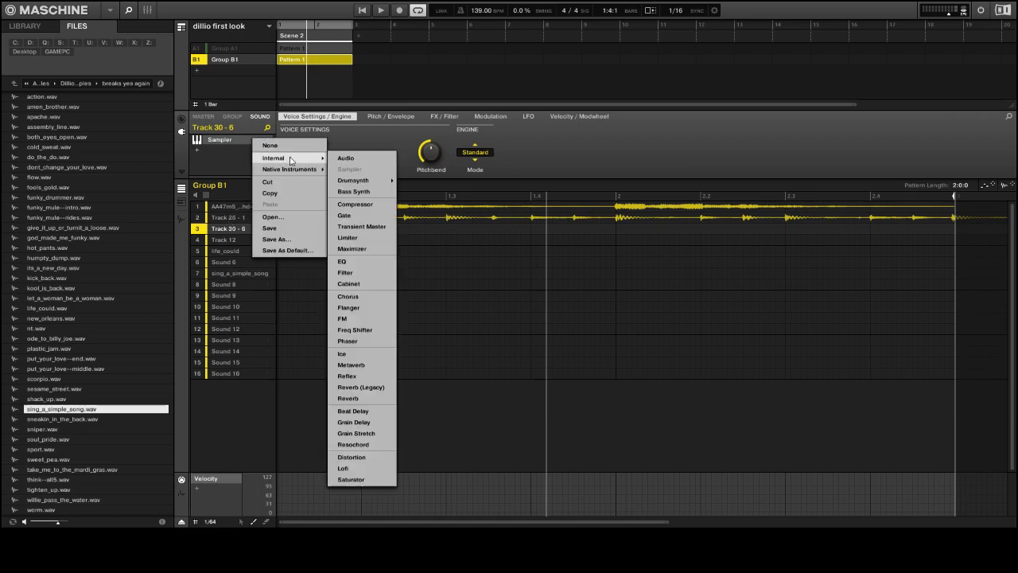
{"action": "left_click", "coordinate": [362, 159]}
Step: Solo Track 30 - 6, play its loop, and bring Track 26 - 1 in alongside it
{"action": "left_click", "coordinate": [199, 231], "text": "shift"}
{"action": "key", "text": "space"}
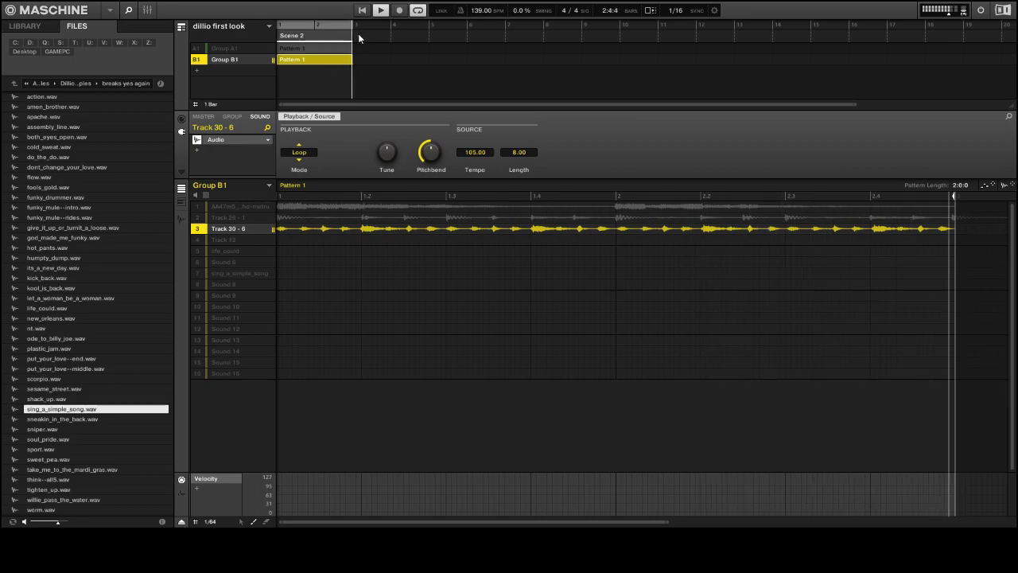
{"action": "left_click", "coordinate": [199, 217], "text": "shift"}
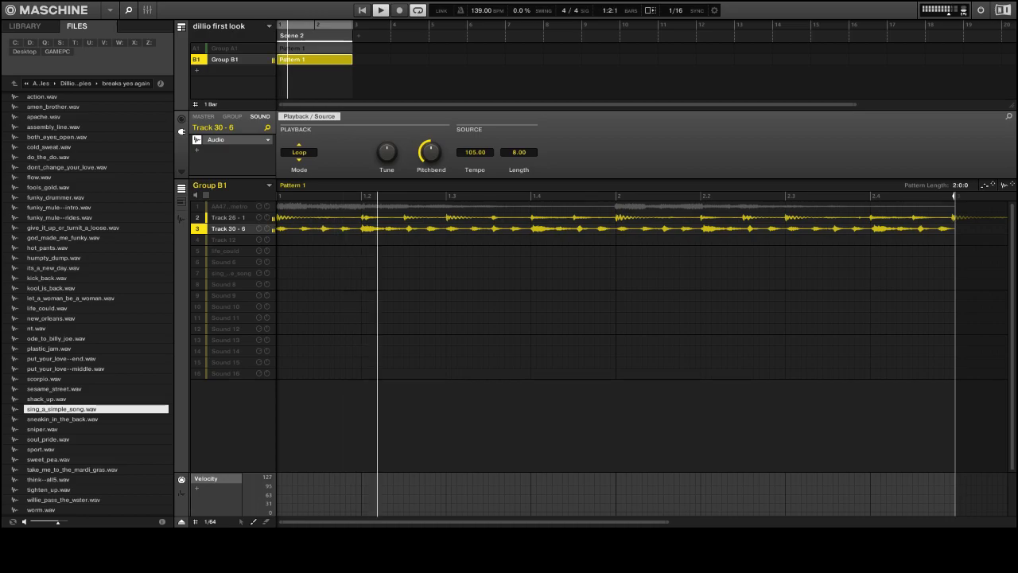
Step: Replace the Sampler on Track 12 with the internal Audio plug-in and lower the project tempo to 108.00 BPM
{"action": "left_click", "coordinate": [231, 240]}
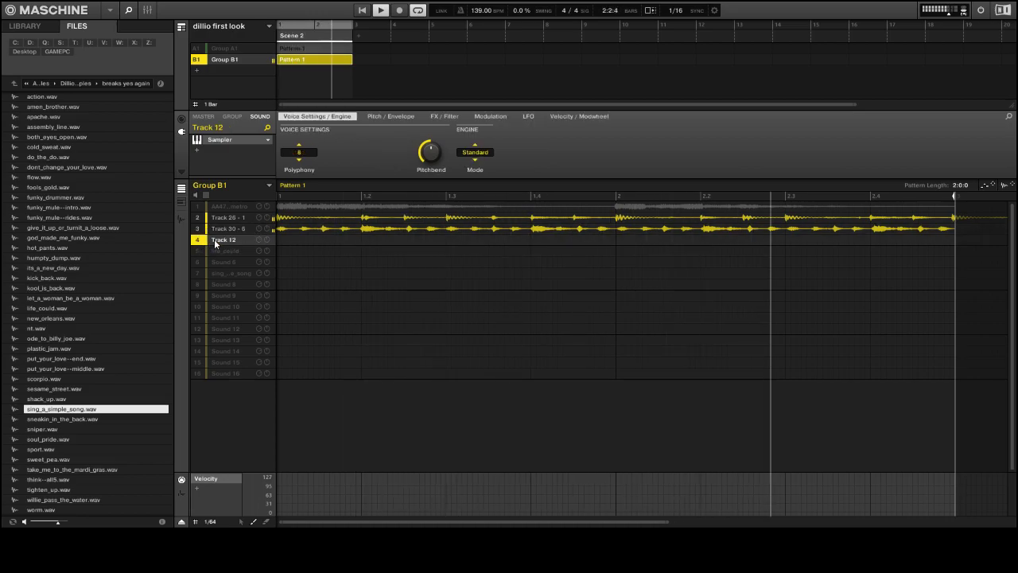
{"action": "left_click", "coordinate": [267, 140]}
{"action": "mouse_move", "coordinate": [288, 159]}
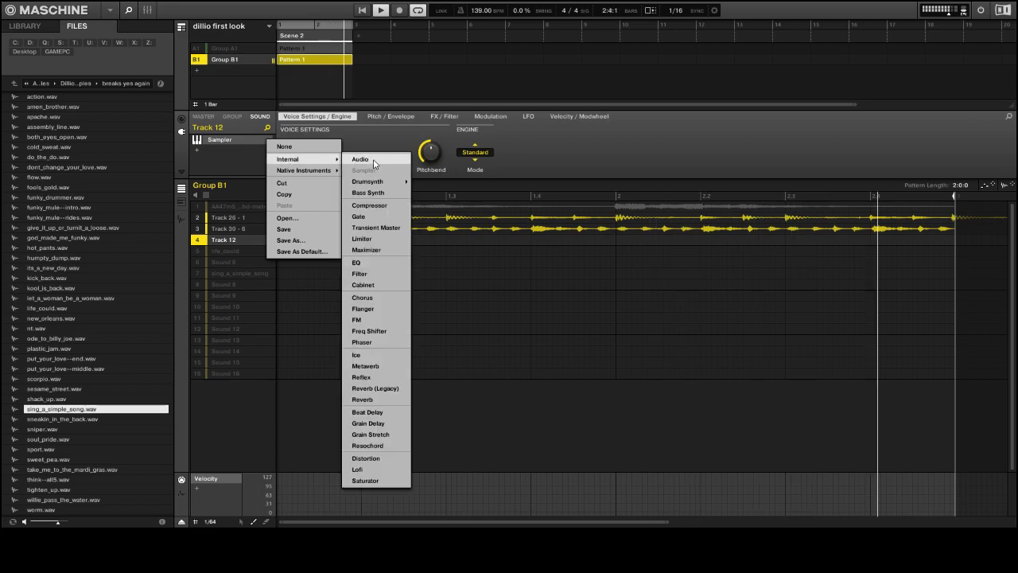
{"action": "left_click", "coordinate": [360, 160]}
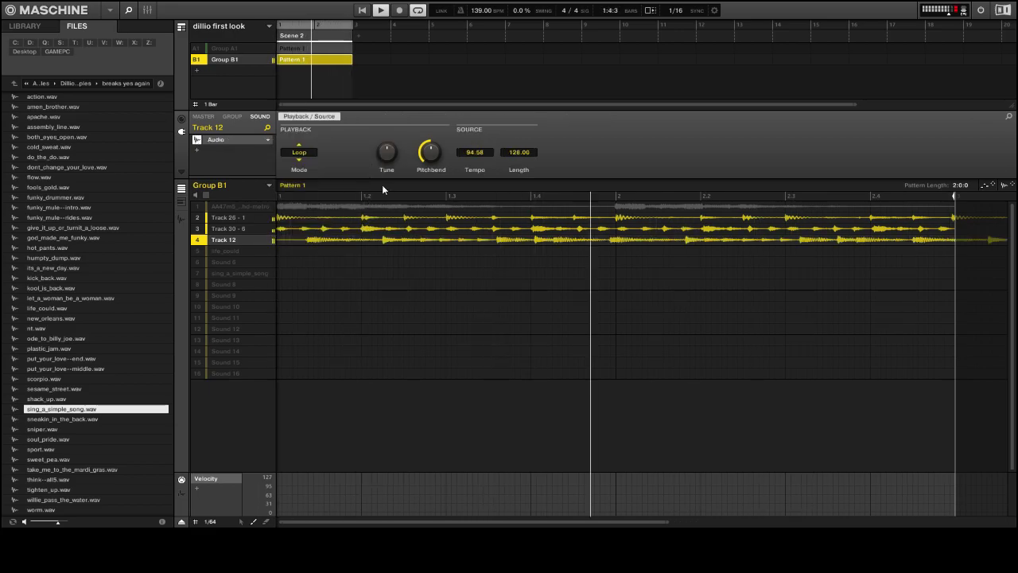
{"action": "left_click_drag", "start_coordinate": [482, 10], "coordinate": [482, 69]}
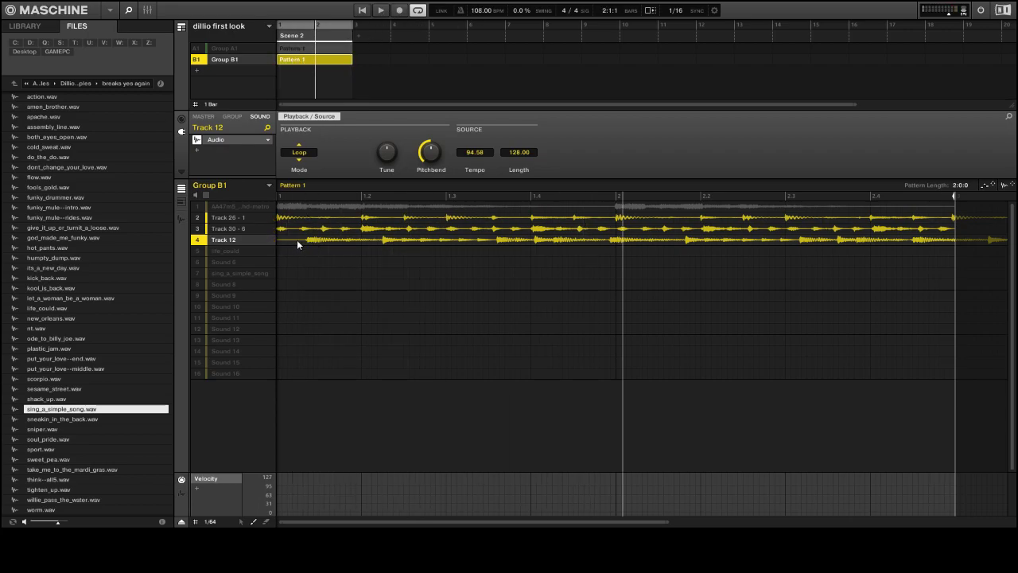
Step: Inspect the Track 12 waveform against the pattern grid, then return the sound to the Sampler for sample editing
{"action": "left_click", "coordinate": [183, 220]}
{"action": "left_click", "coordinate": [182, 200]}
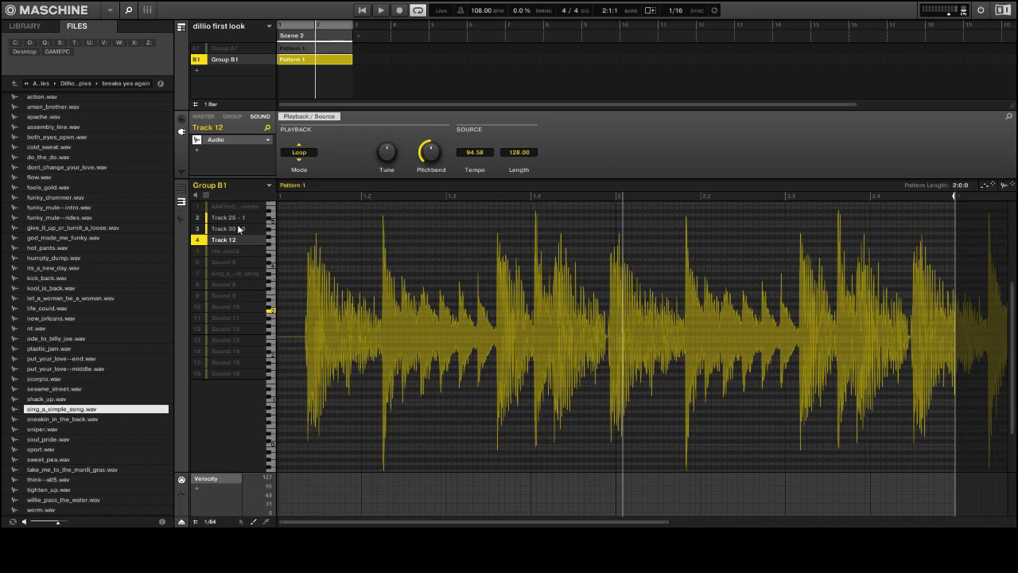
{"action": "left_click", "coordinate": [268, 140]}
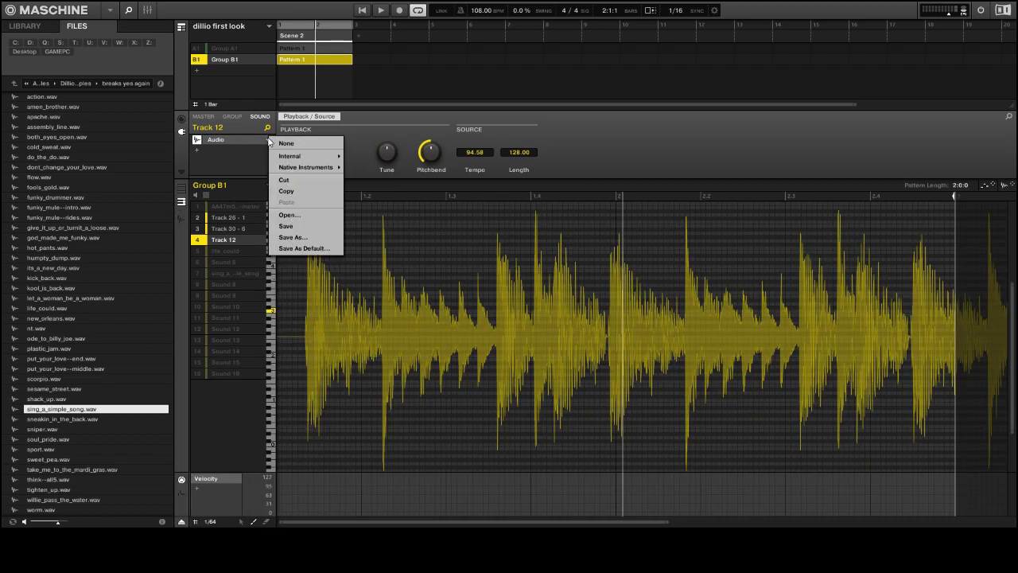
{"action": "mouse_move", "coordinate": [319, 158]}
{"action": "left_click", "coordinate": [384, 159]}
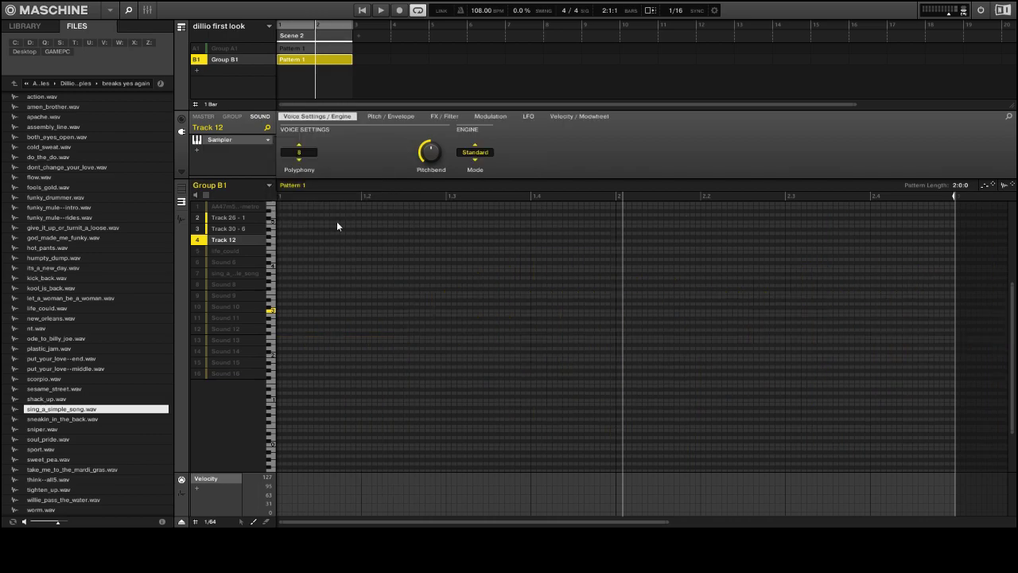
{"action": "left_click", "coordinate": [183, 221]}
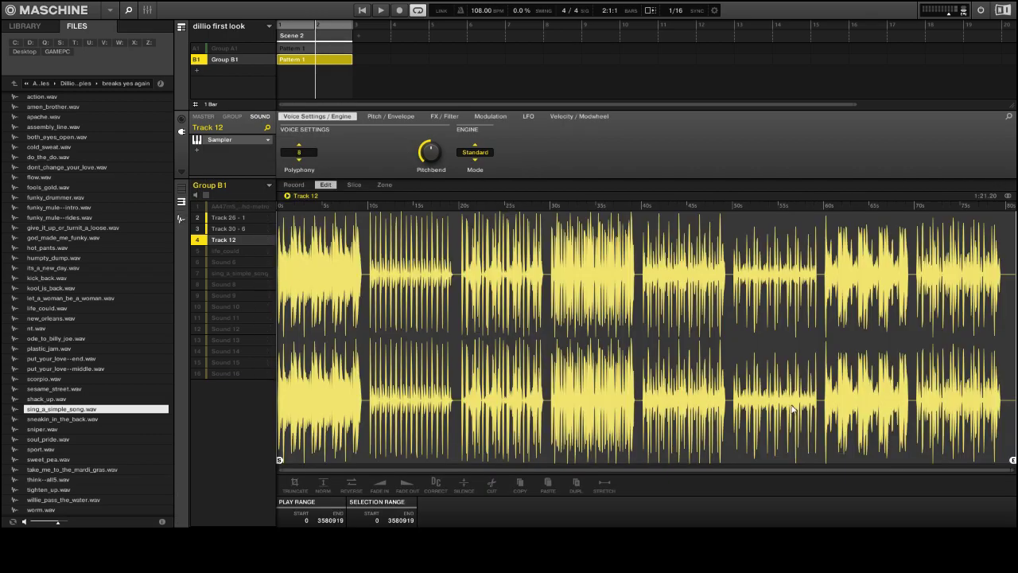
Step: Set the Track 12 sample's start to the first transient at 9499 and truncate the silence before it
{"action": "left_click", "coordinate": [13, 84]}
{"action": "left_click", "coordinate": [129, 9]}
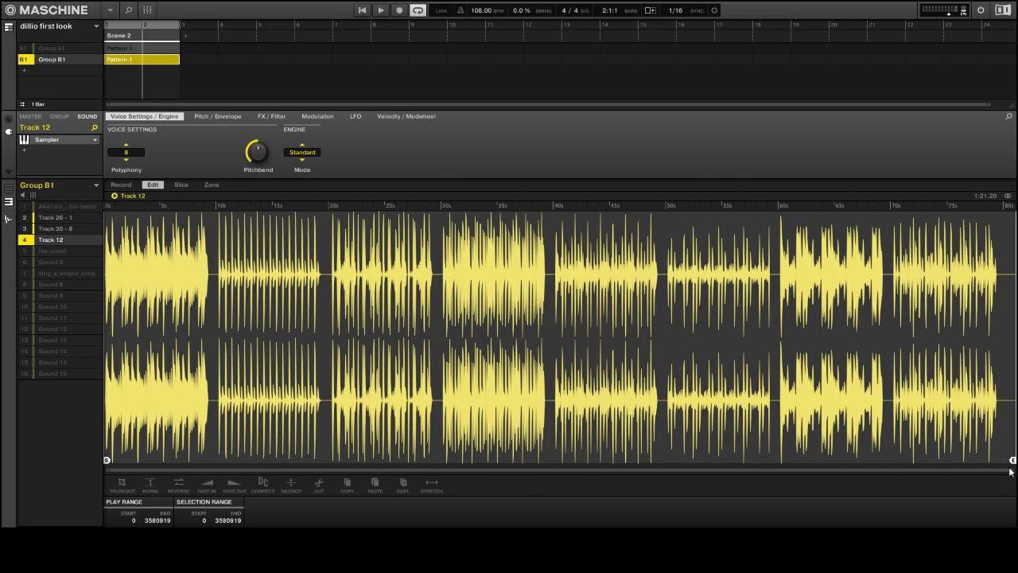
{"action": "left_click_drag", "start_coordinate": [1011, 470], "coordinate": [281, 444]}
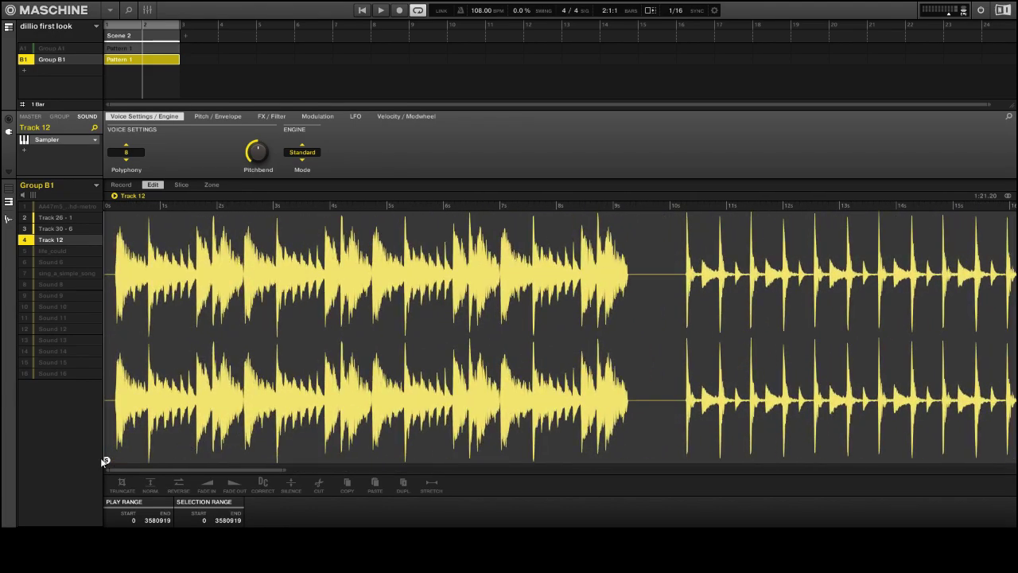
{"action": "left_click_drag", "start_coordinate": [104, 460], "coordinate": [118, 461]}
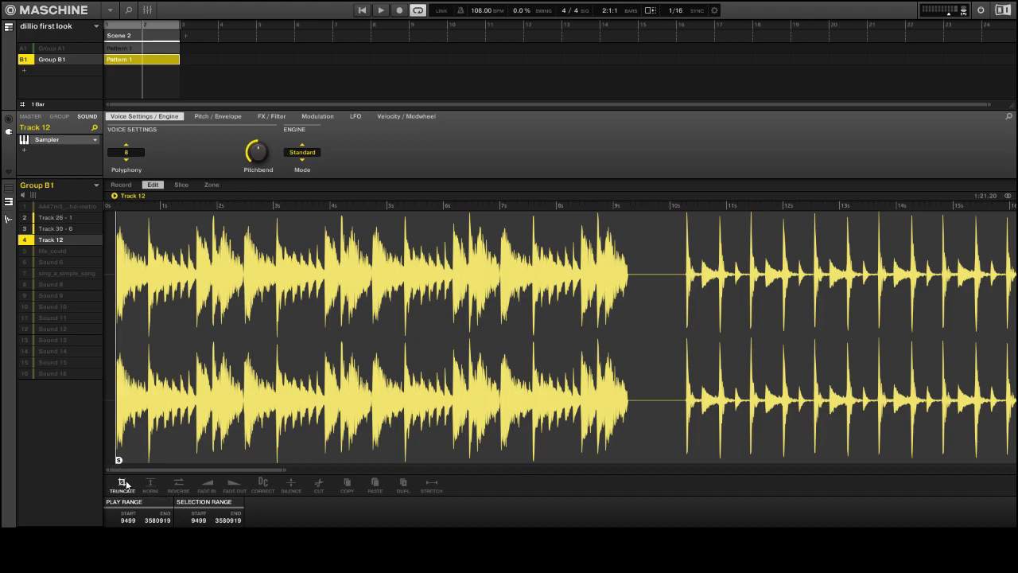
{"action": "left_click", "coordinate": [124, 483]}
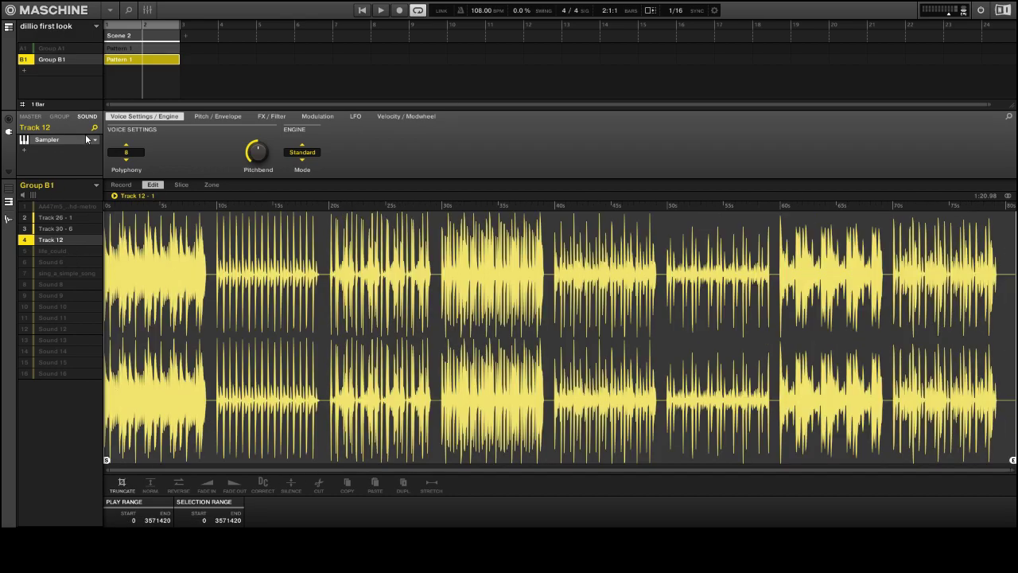
Step: Load the internal Audio plug-in on the truncated Track 12 sound and return to the group's pattern view
{"action": "left_click", "coordinate": [94, 140]}
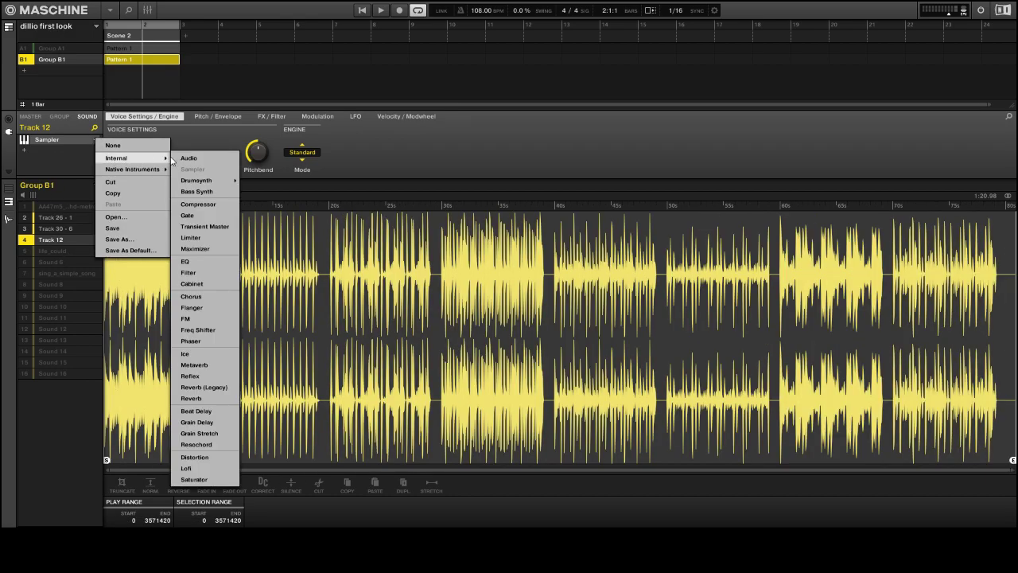
{"action": "left_click", "coordinate": [188, 157]}
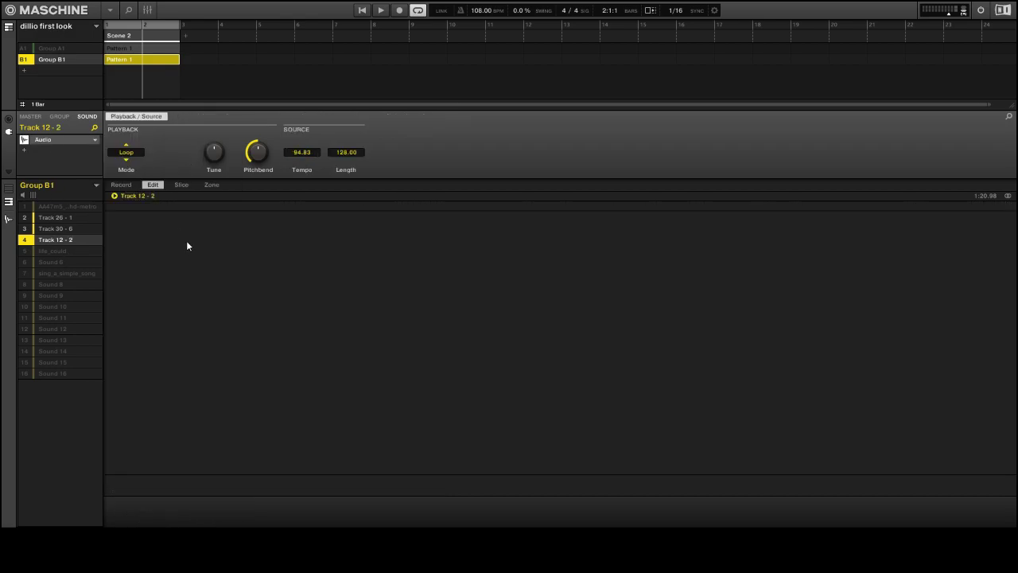
{"action": "left_click", "coordinate": [9, 190]}
Step: Play the pattern and mute Track 30 - 6 and Track 26 - 1 to hear Track 12 - 2 alone
{"action": "key", "text": "space"}
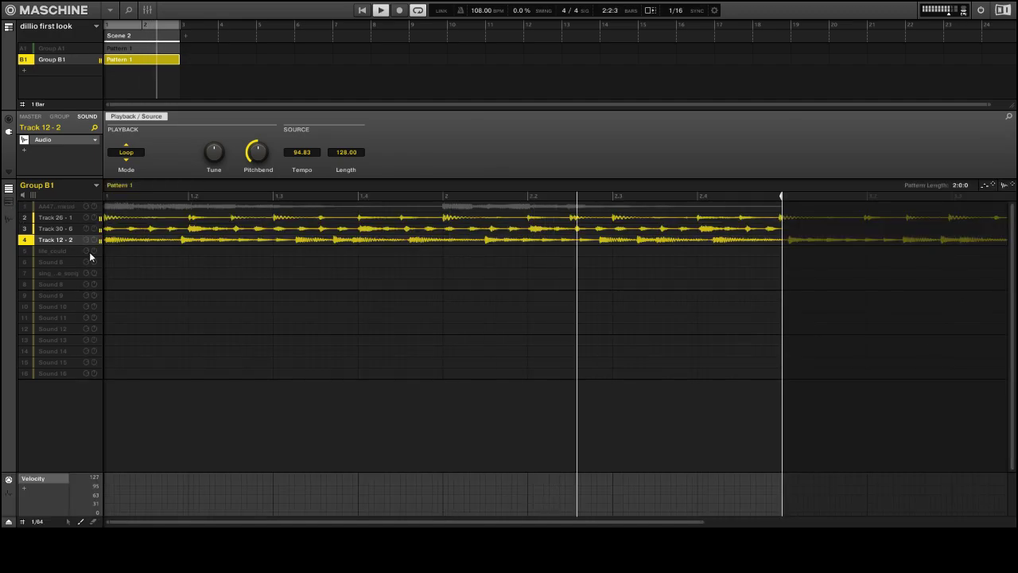
{"action": "left_click", "coordinate": [25, 229]}
{"action": "left_click", "coordinate": [24, 218]}
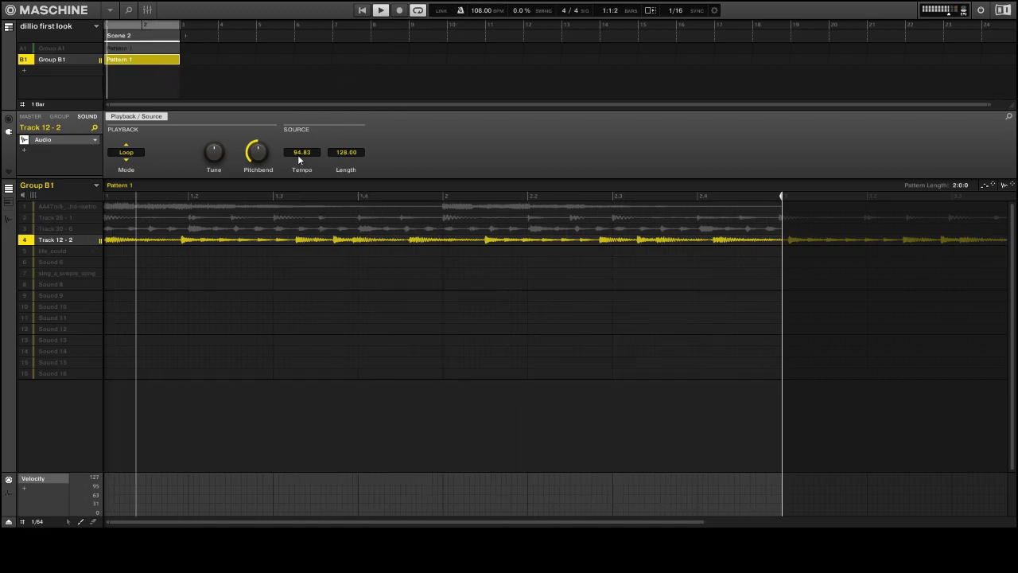
Step: Adjust Track 12 - 2's source tempo by ear between 103.00 and 106.00, settle on 105.50, and stop playback
{"action": "left_click_drag", "start_coordinate": [299, 159], "coordinate": [299, 137]}
{"action": "key", "text": "space"}
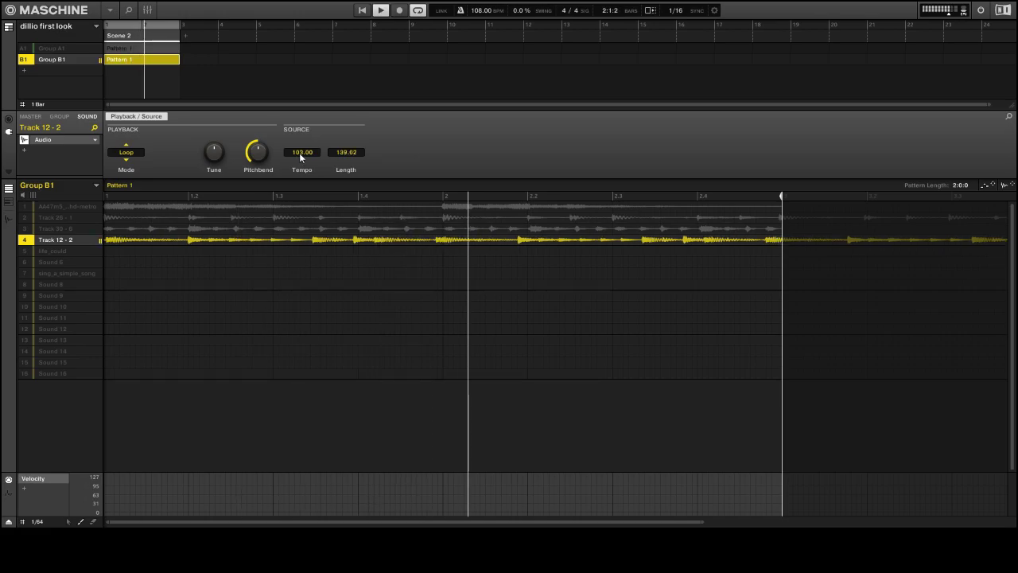
{"action": "scroll", "coordinate": [300, 156], "scroll_direction": "up", "scroll_amount": 1}
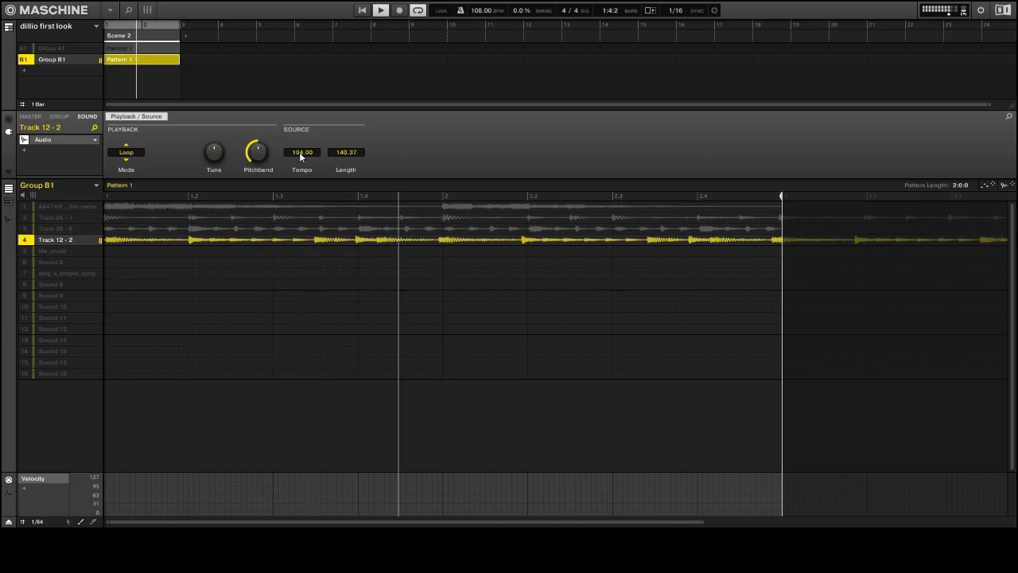
{"action": "scroll", "coordinate": [300, 157], "scroll_direction": "up", "scroll_amount": 1}
{"action": "scroll", "coordinate": [300, 156], "scroll_direction": "up", "scroll_amount": 1}
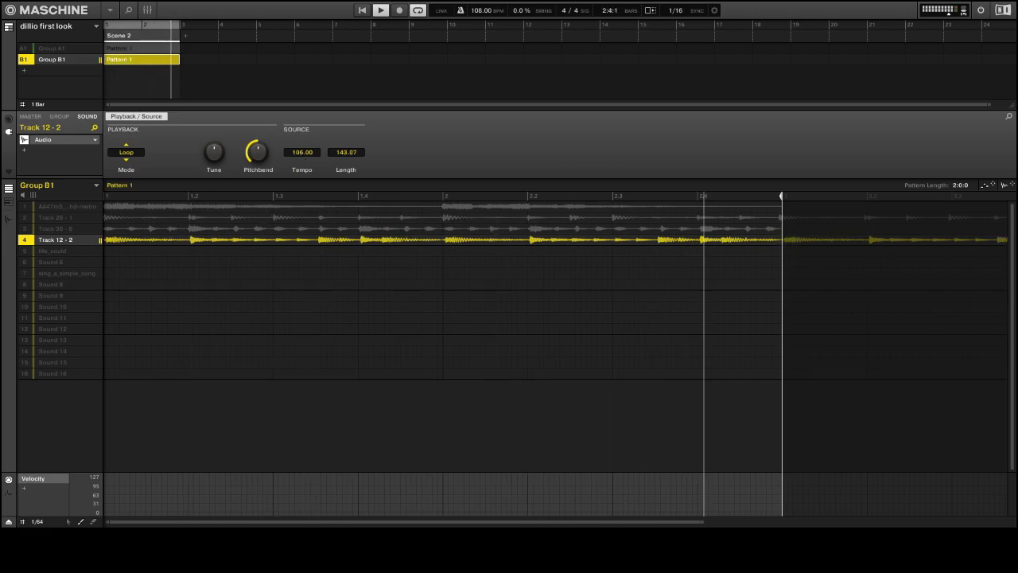
{"action": "scroll", "coordinate": [300, 157], "scroll_direction": "down", "scroll_amount": 4}
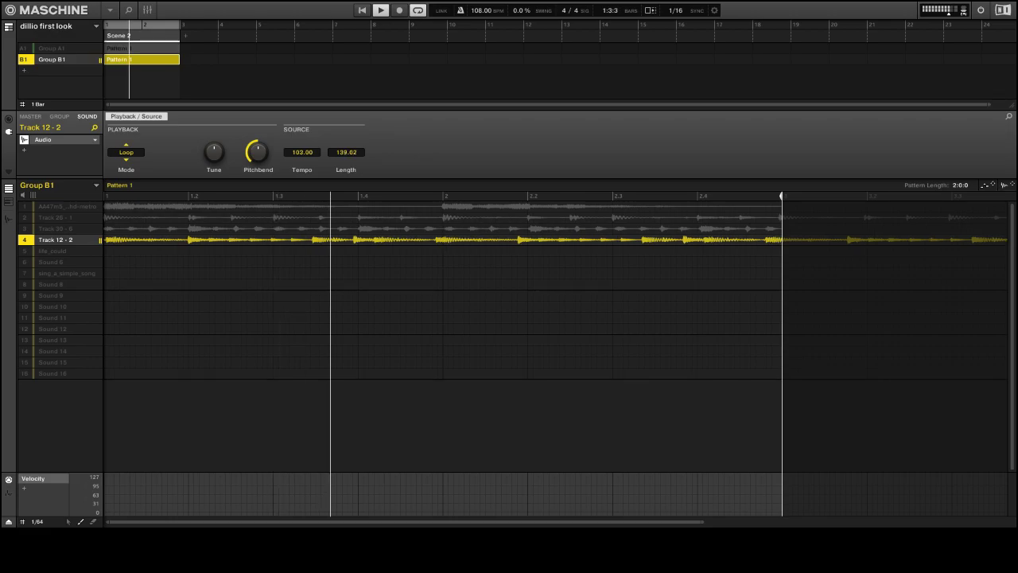
{"action": "scroll", "coordinate": [307, 155], "scroll_direction": "up", "scroll_amount": 2}
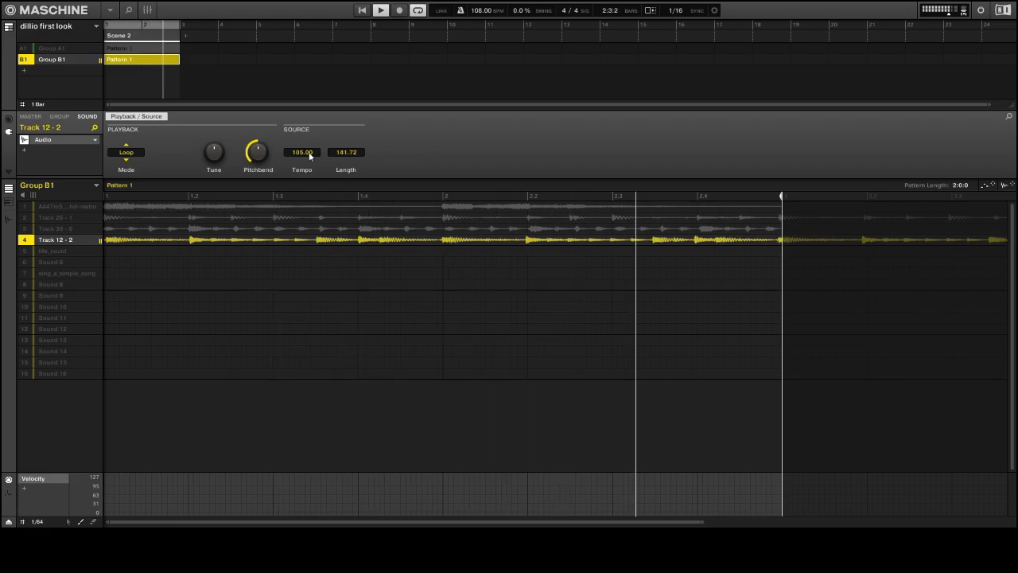
{"action": "left_click_drag", "start_coordinate": [307, 158], "coordinate": [307, 145]}
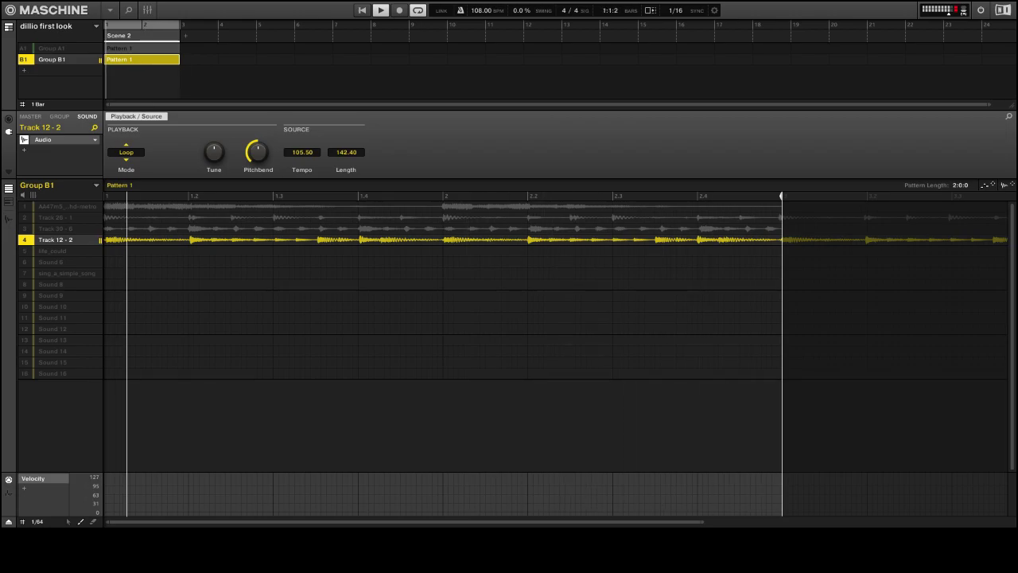
{"action": "key", "text": "space"}
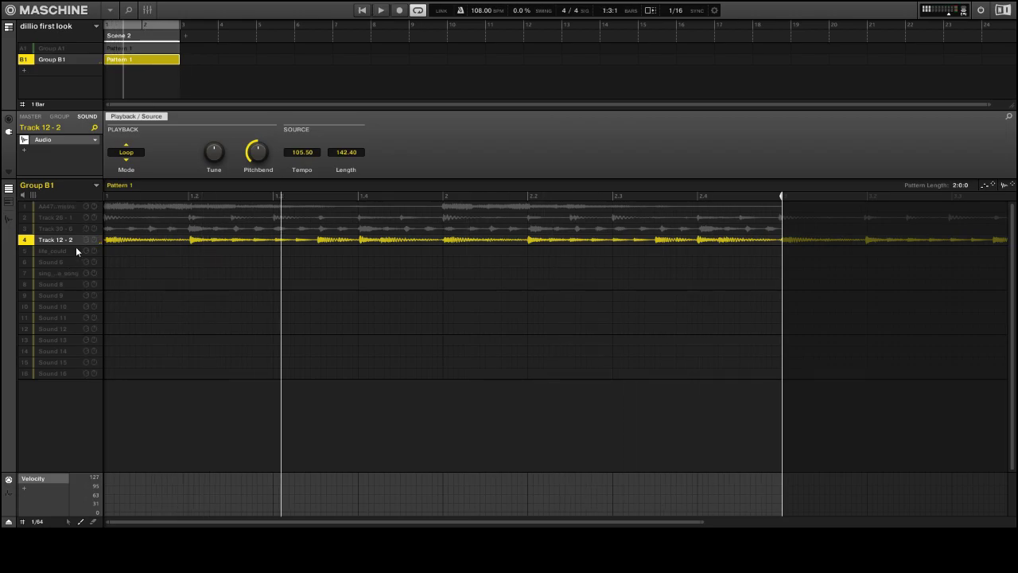
Step: Replace the Sampler on life_could with the internal Audio plug-in and audition its loop with Track 12 - 2 muted
{"action": "left_click", "coordinate": [107, 242]}
{"action": "left_click", "coordinate": [39, 253]}
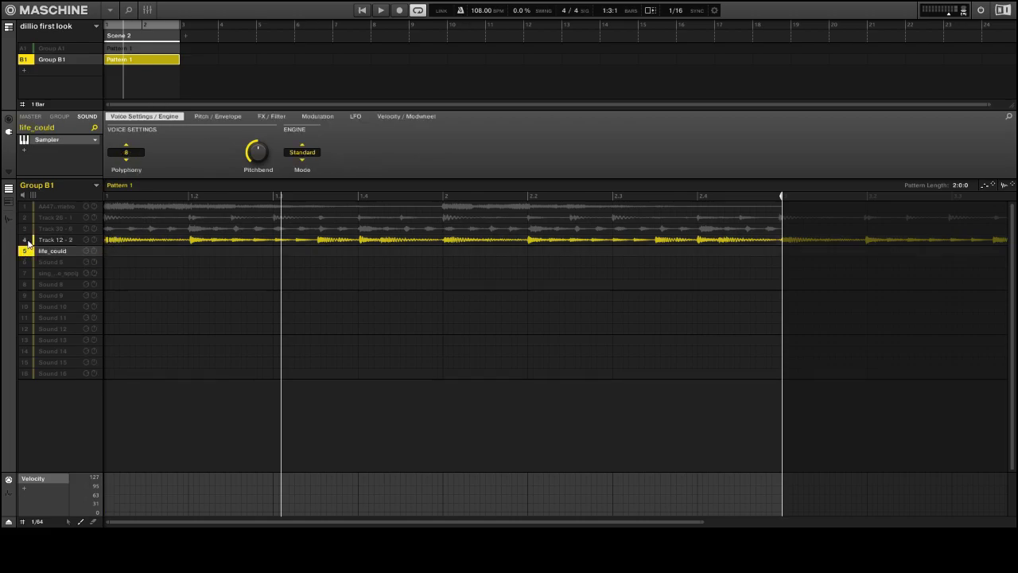
{"action": "left_click", "coordinate": [94, 140]}
{"action": "mouse_move", "coordinate": [115, 159]}
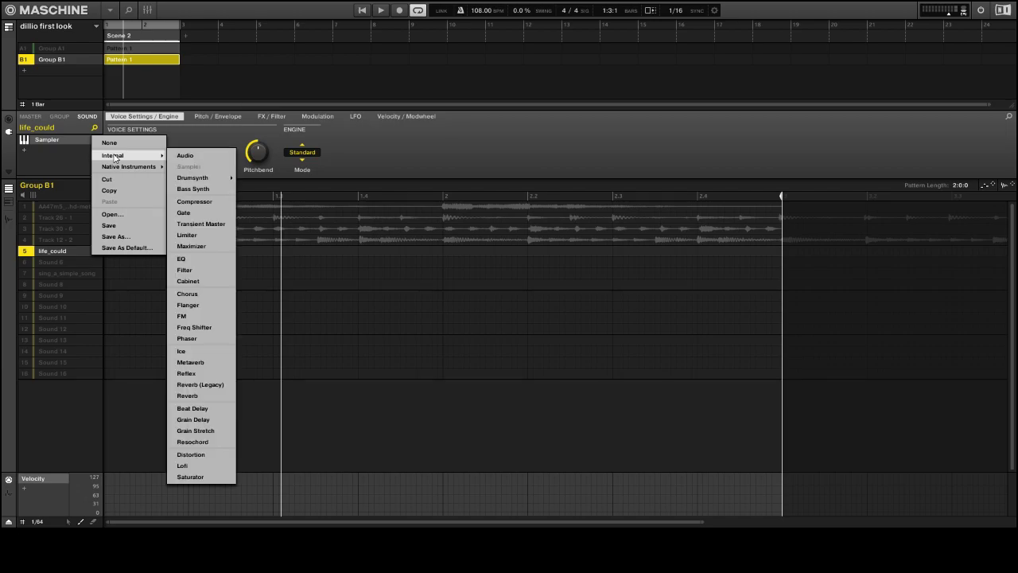
{"action": "left_click", "coordinate": [187, 155]}
{"action": "key", "text": "space"}
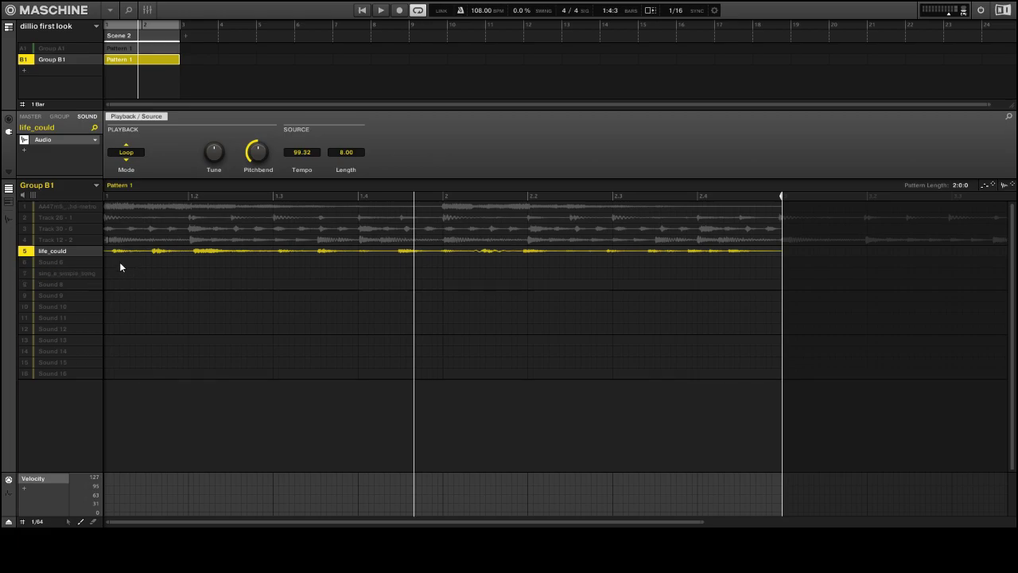
Step: Examine the life_could waveform in the keyboard view and return to the group's pattern view
{"action": "left_click", "coordinate": [8, 202]}
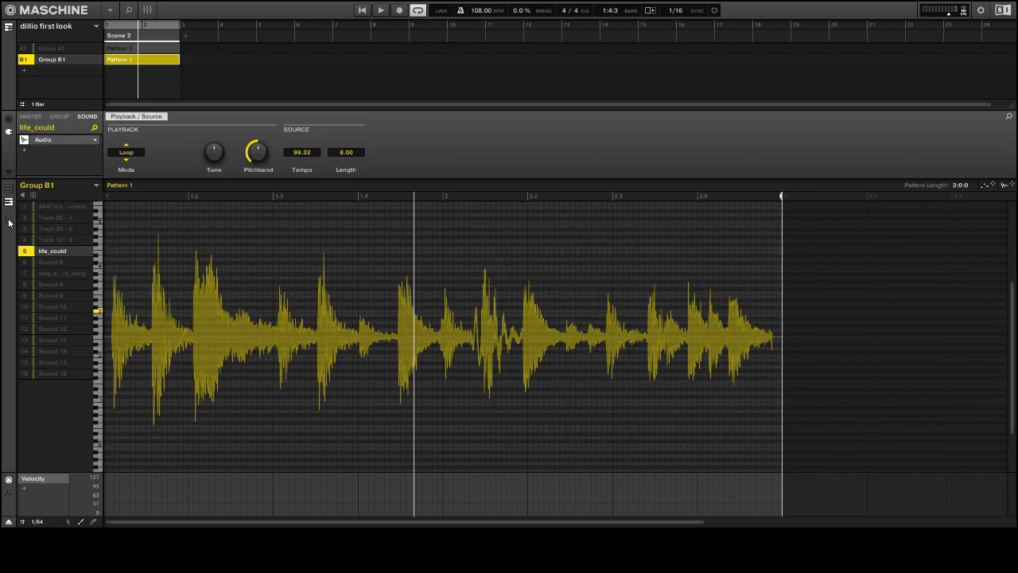
{"action": "left_click", "coordinate": [8, 220]}
{"action": "left_click", "coordinate": [8, 189]}
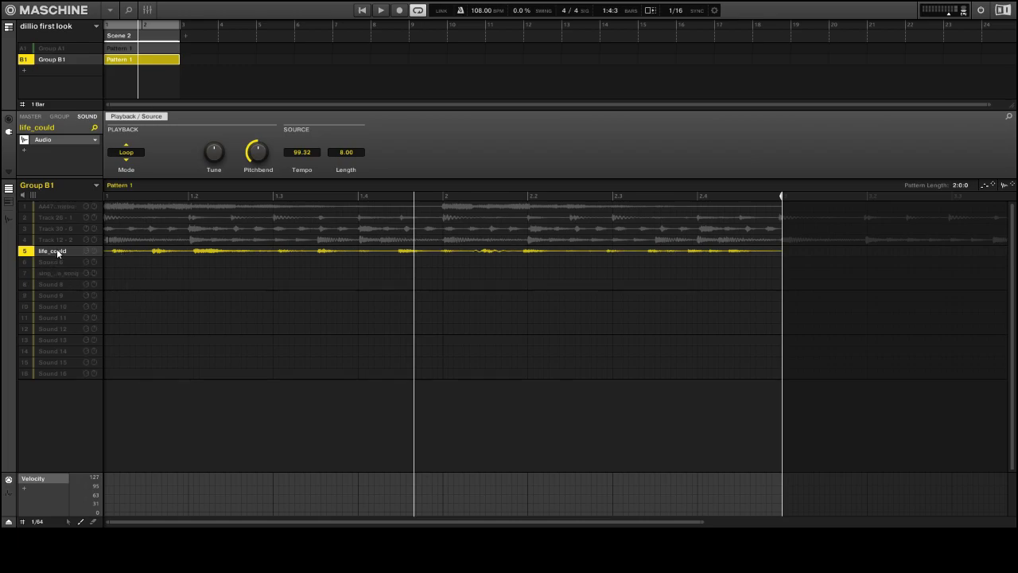
Step: Switch life_could back to the Sampler and move its sample start to the first transient at 2475
{"action": "left_click", "coordinate": [96, 140]}
{"action": "mouse_move", "coordinate": [115, 158]}
{"action": "left_click", "coordinate": [199, 168]}
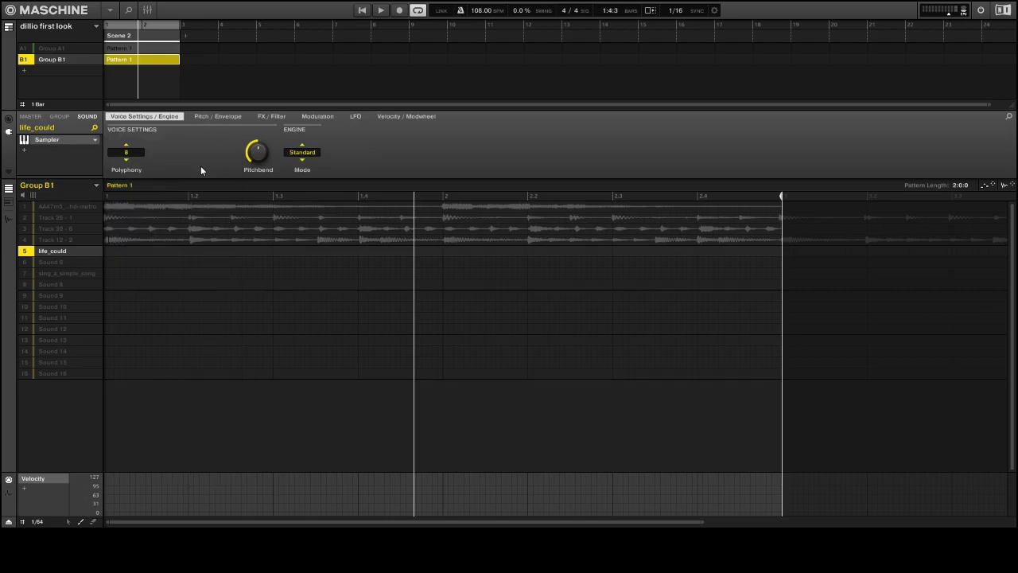
{"action": "left_click", "coordinate": [9, 221]}
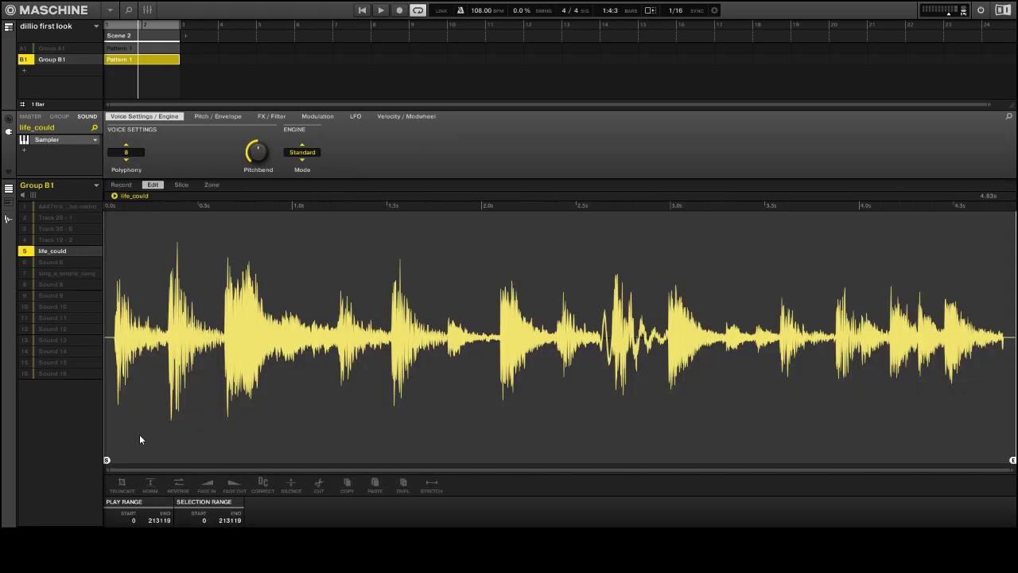
{"action": "left_click_drag", "start_coordinate": [106, 460], "coordinate": [116, 461]}
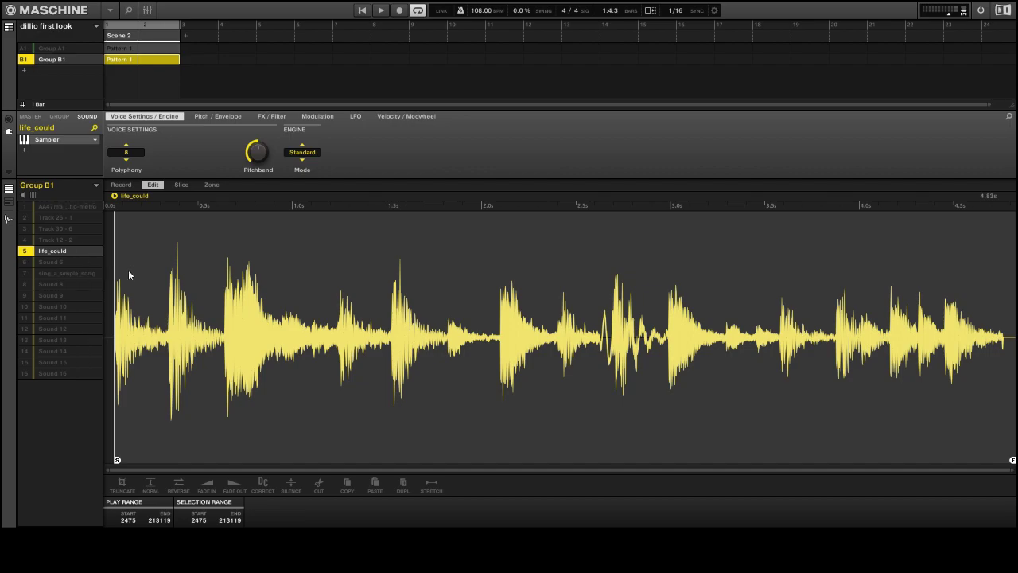
Step: Return to the group's pattern view and replace the Sampler on life_could with the internal Audio plug-in
{"action": "left_click", "coordinate": [9, 201]}
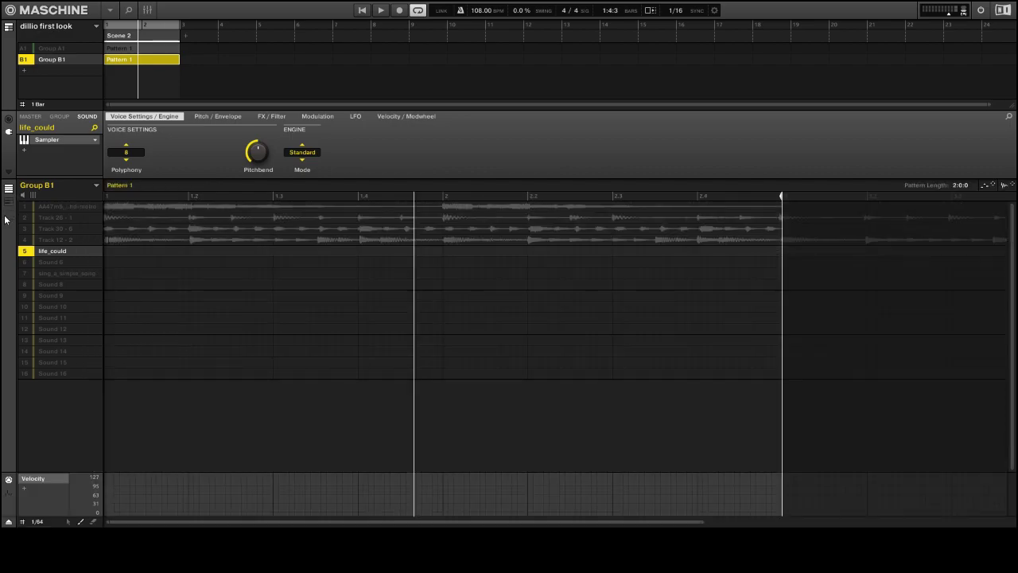
{"action": "left_click", "coordinate": [7, 217]}
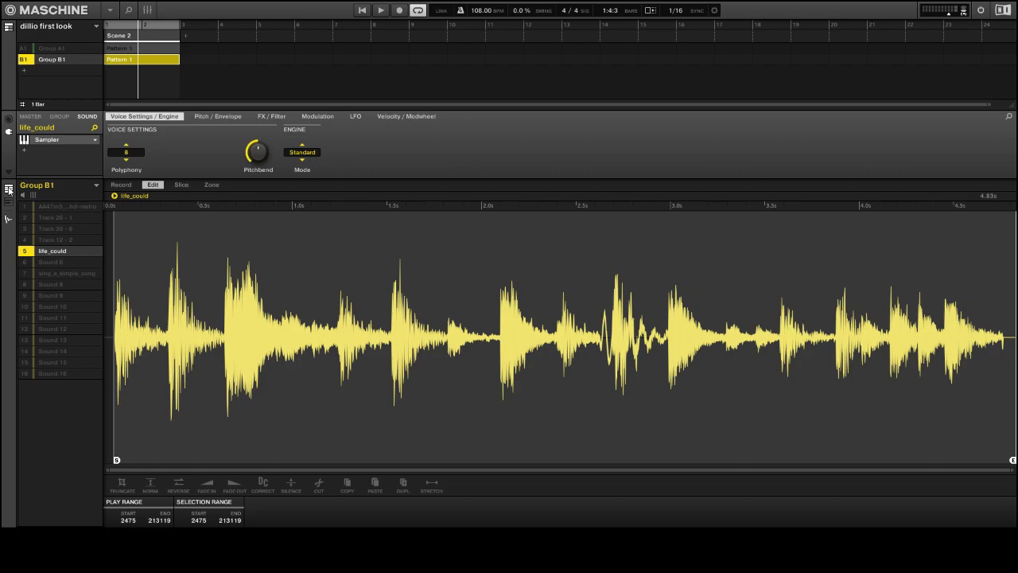
{"action": "left_click", "coordinate": [9, 202]}
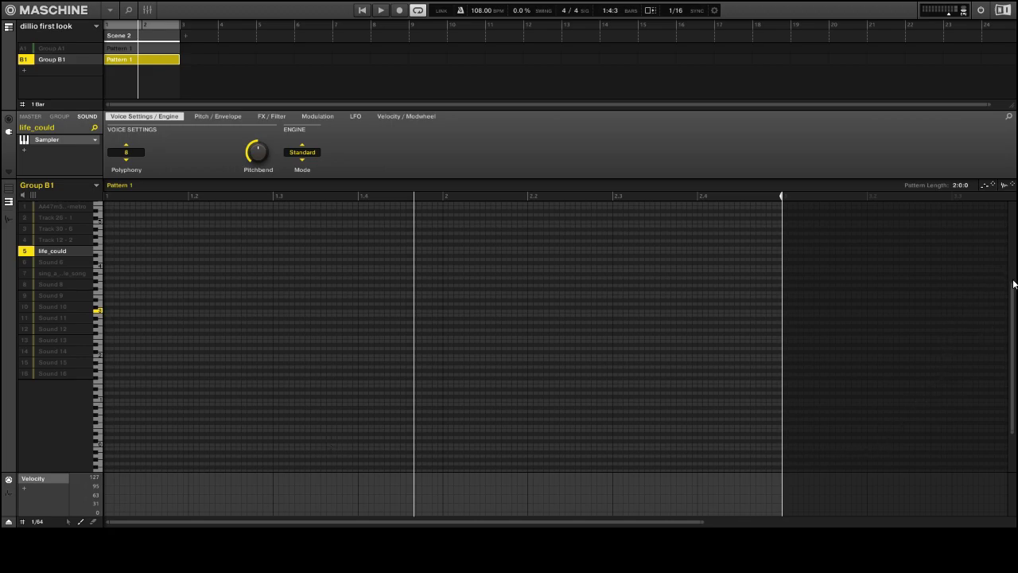
{"action": "left_click_drag", "start_coordinate": [1013, 280], "coordinate": [1008, 244]}
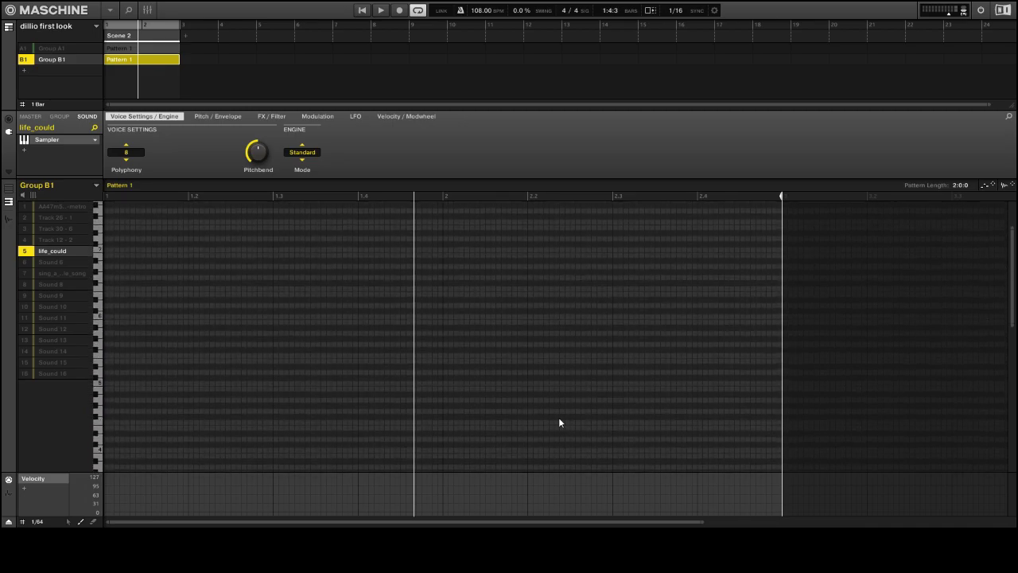
{"action": "left_click", "coordinate": [8, 188]}
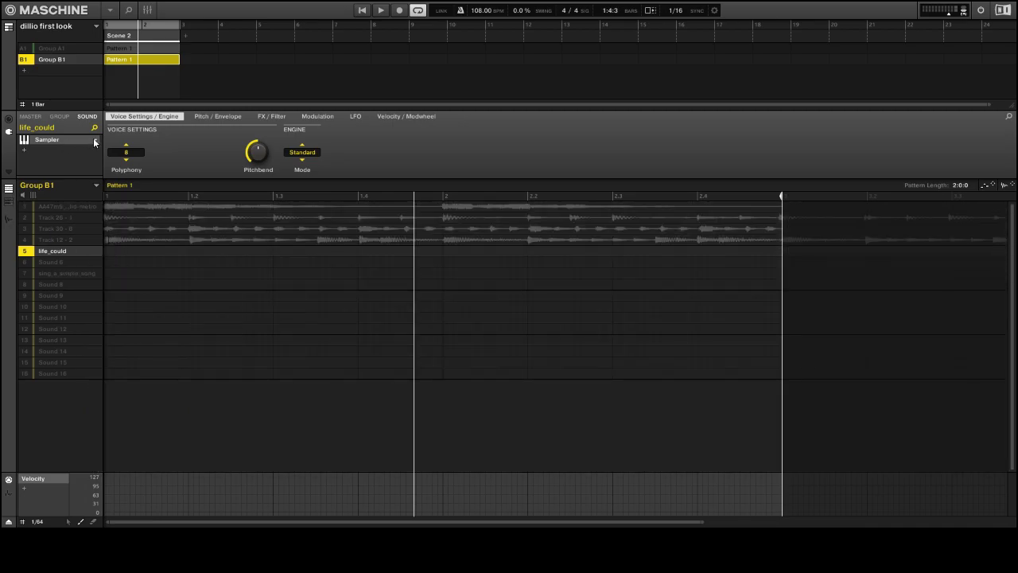
{"action": "left_click", "coordinate": [95, 141]}
{"action": "mouse_move", "coordinate": [128, 154]}
{"action": "left_click", "coordinate": [203, 158]}
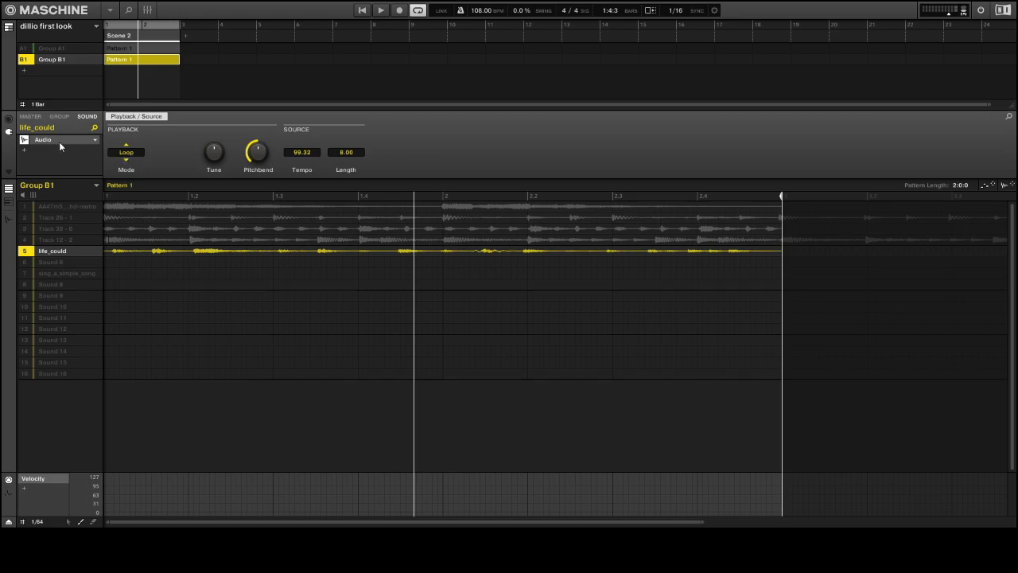
Step: Play the life_could loop, lower the project tempo to 98.00 BPM, and stop playback
{"action": "left_click", "coordinate": [80, 139]}
{"action": "mouse_move", "coordinate": [127, 156]}
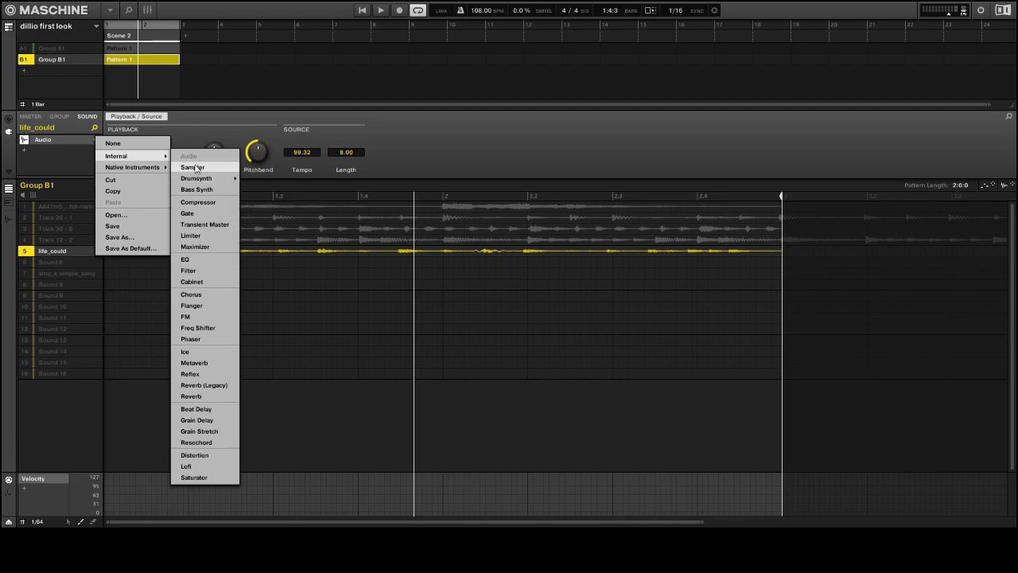
{"action": "left_click", "coordinate": [450, 157]}
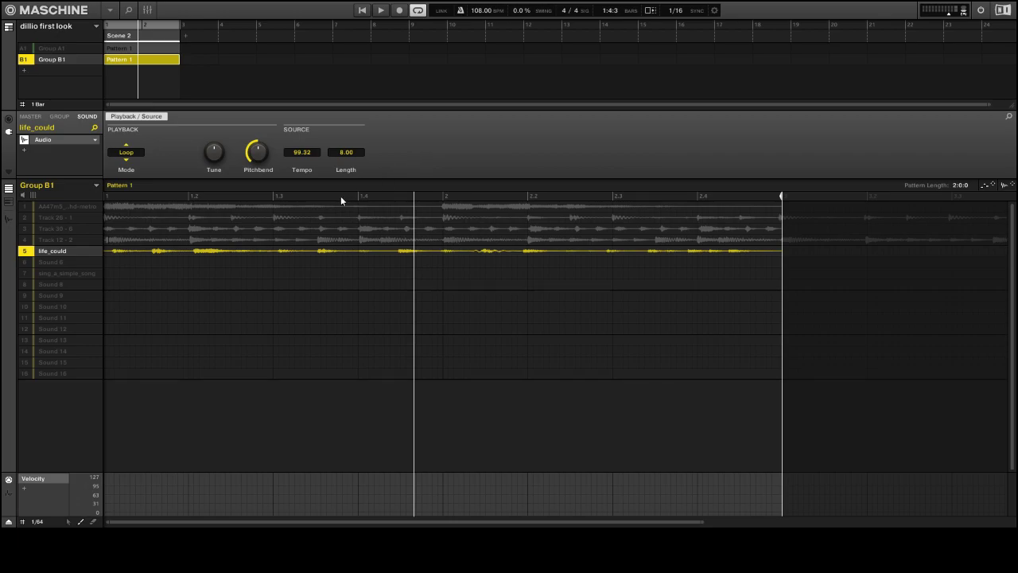
{"action": "key", "text": "space"}
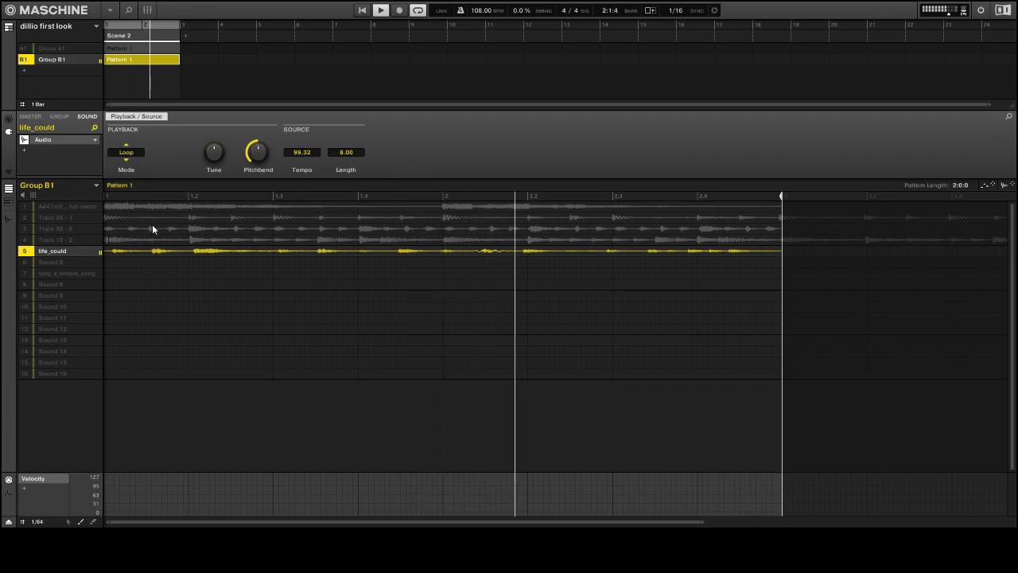
{"action": "left_click_drag", "start_coordinate": [481, 10], "coordinate": [480, 35]}
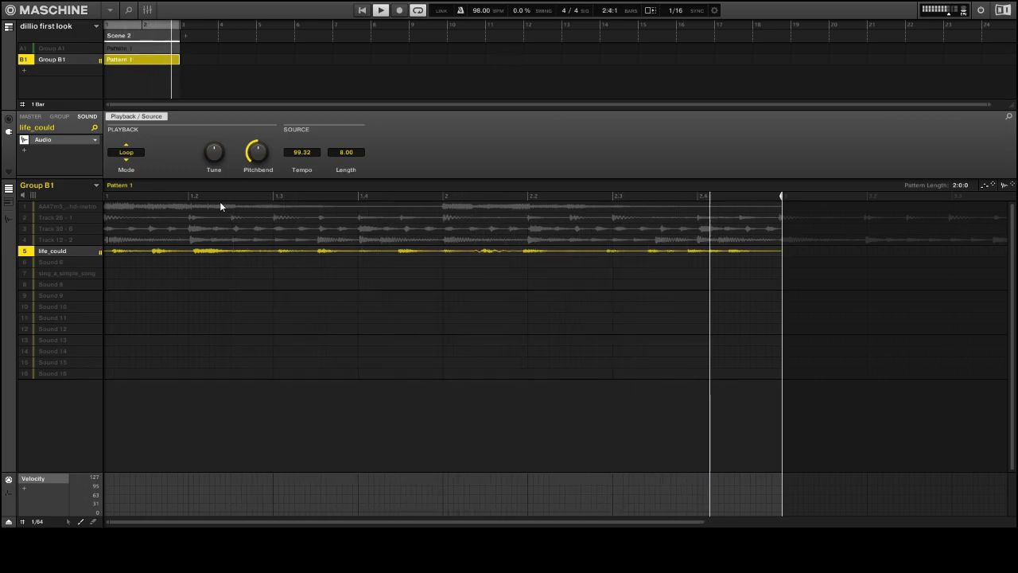
{"action": "key", "text": "space"}
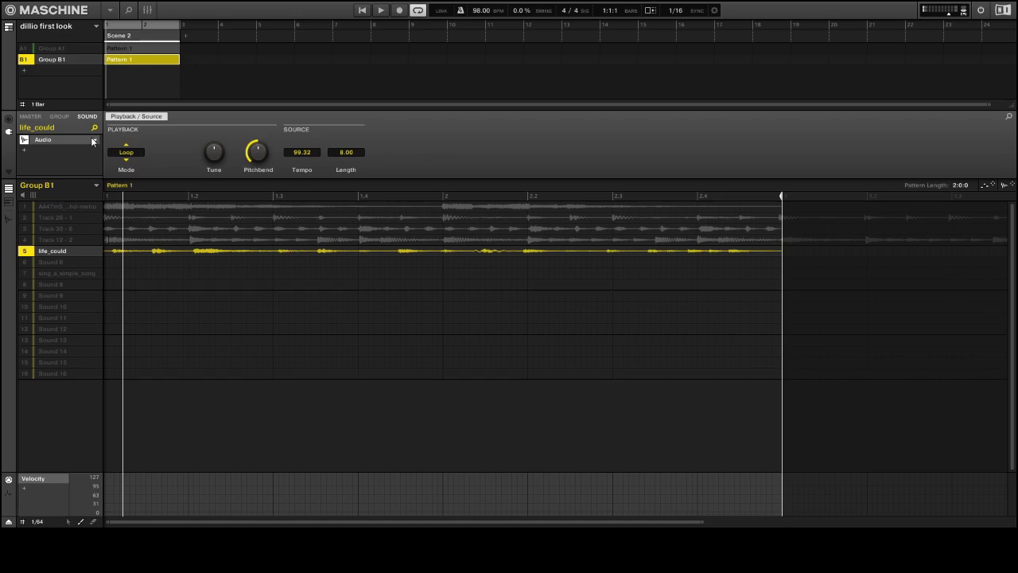
Step: Switch life_could back to the Sampler and truncate the sample from a start of 2639 at the first transient
{"action": "left_click", "coordinate": [94, 140]}
{"action": "mouse_move", "coordinate": [111, 159]}
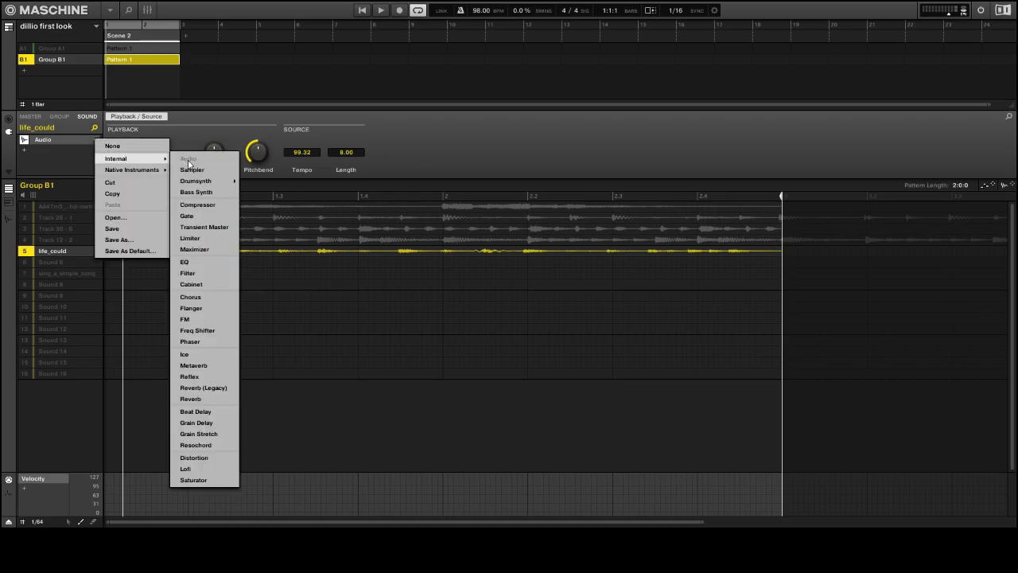
{"action": "left_click", "coordinate": [191, 169]}
{"action": "left_click", "coordinate": [8, 221]}
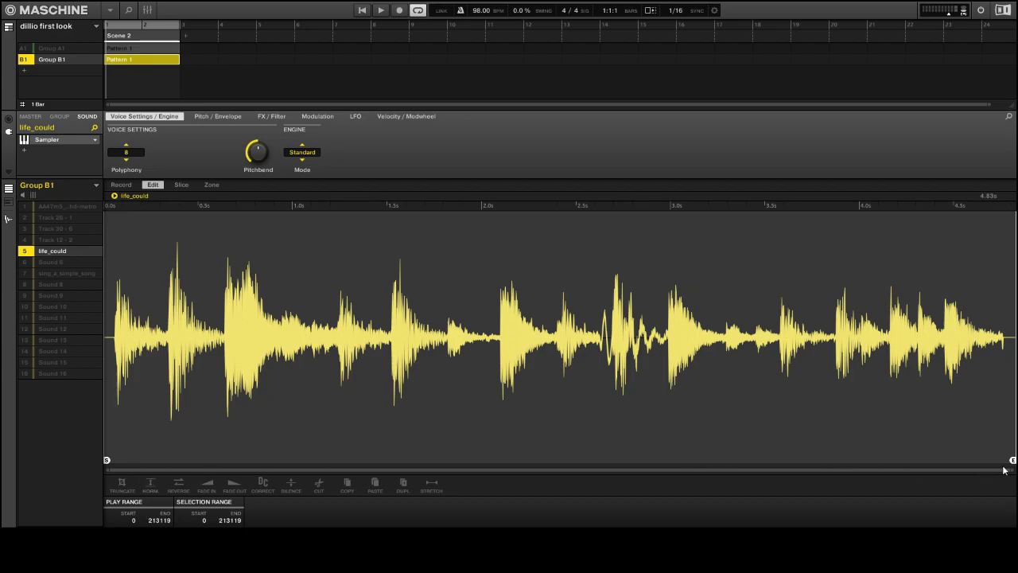
{"action": "left_click_drag", "start_coordinate": [188, 462], "coordinate": [188, 461]}
{"action": "left_click_drag", "start_coordinate": [109, 461], "coordinate": [134, 456]}
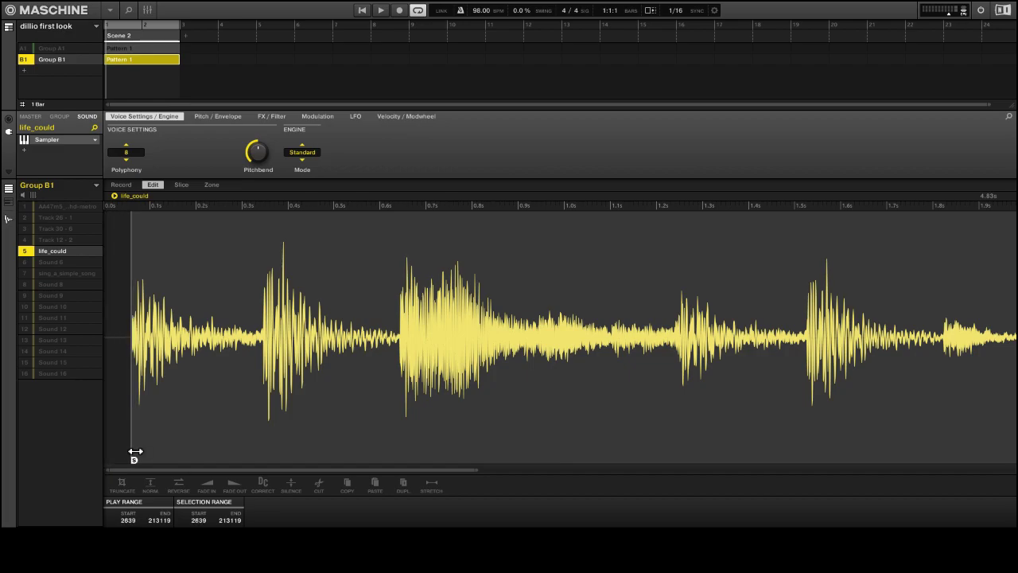
{"action": "left_click", "coordinate": [121, 483]}
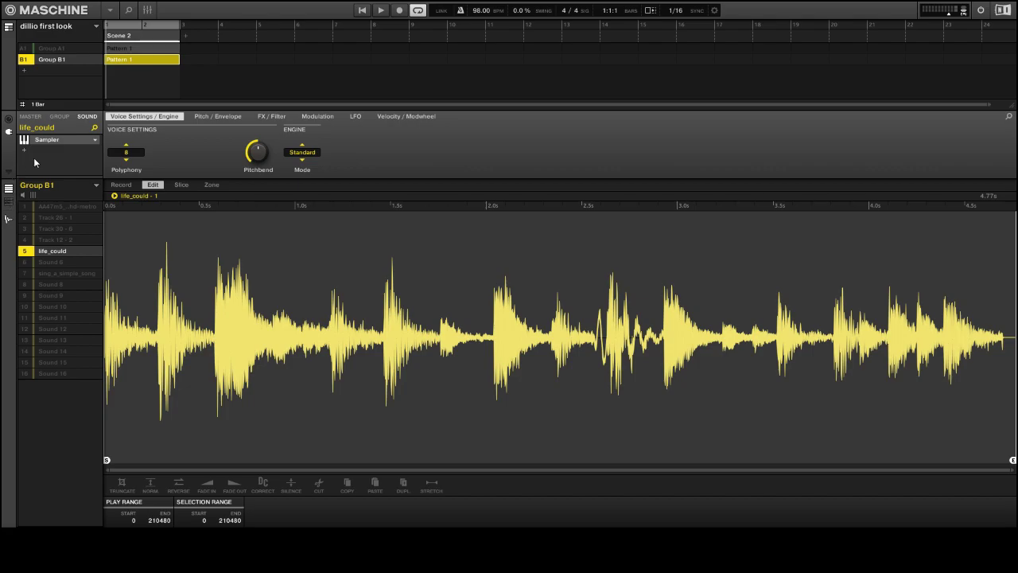
Step: Replace the Sampler on the truncated life_could sound with the internal Audio plug-in and audition its loop in the group's pattern view
{"action": "left_click", "coordinate": [95, 141]}
{"action": "mouse_move", "coordinate": [124, 156]}
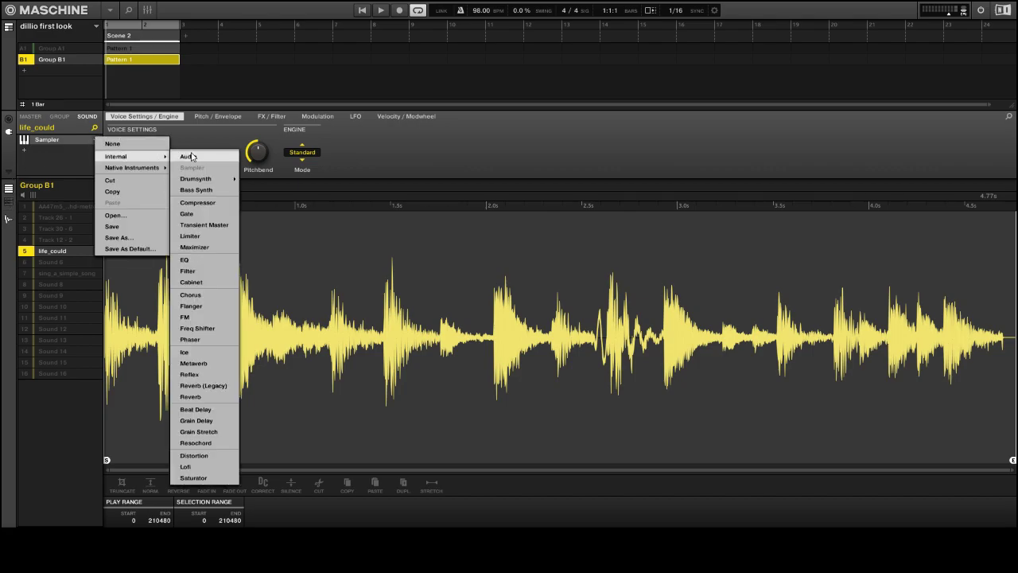
{"action": "left_click", "coordinate": [188, 156]}
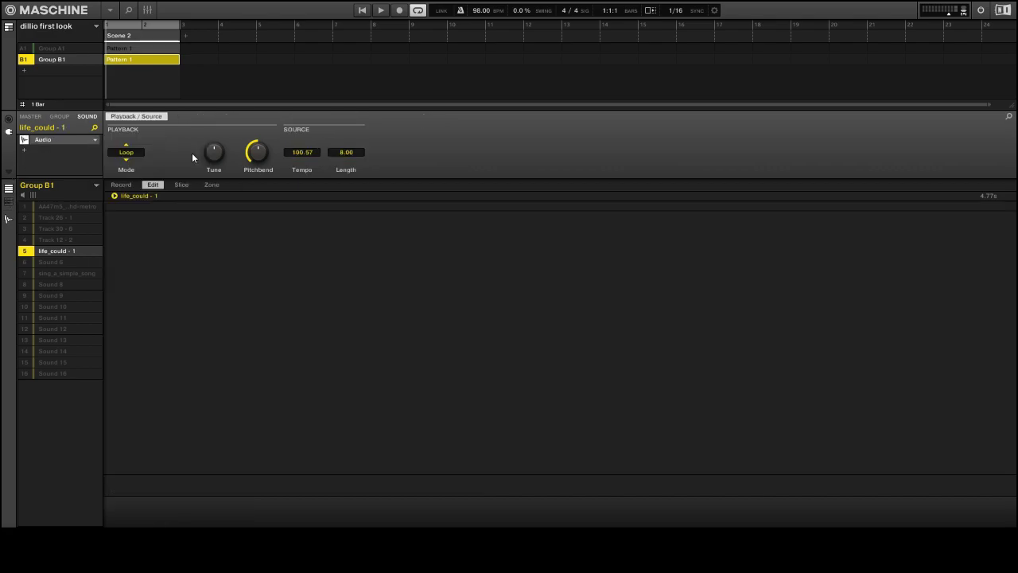
{"action": "left_click", "coordinate": [9, 205]}
{"action": "left_click", "coordinate": [8, 192]}
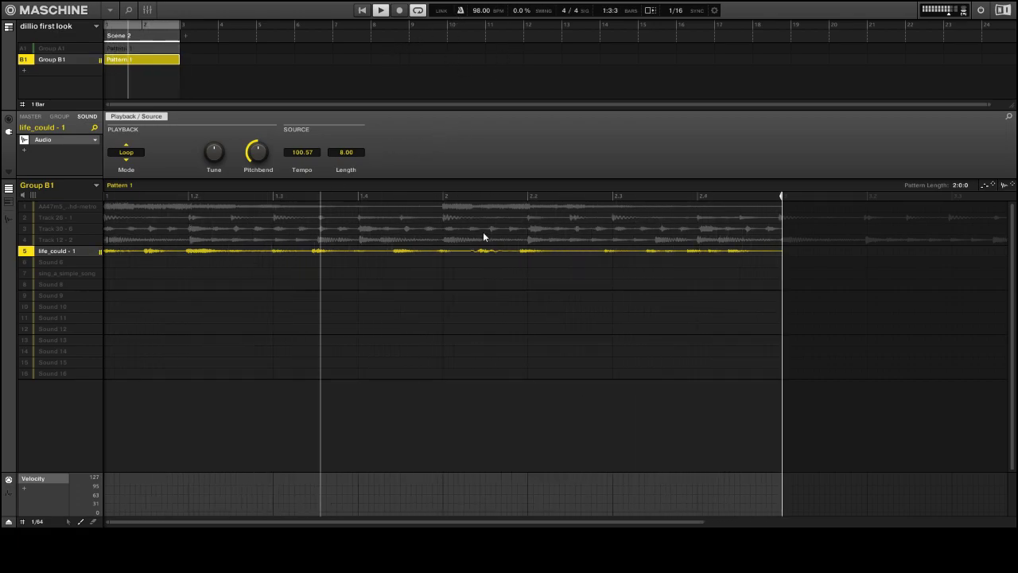
{"action": "key", "text": "space"}
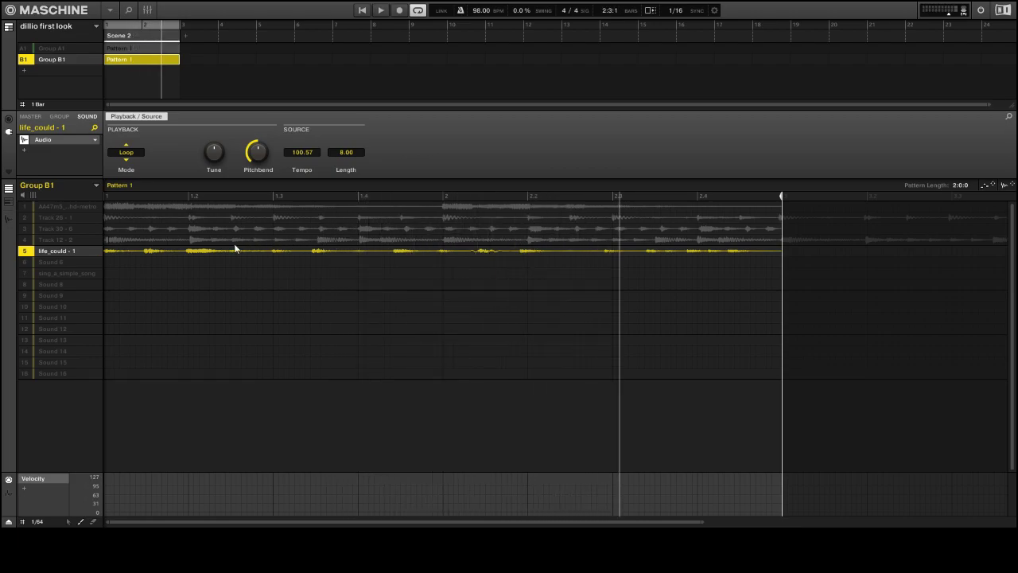
Step: Set the pattern grid to 1/16 and place seven notes on Sound 9 across the two-bar pattern
{"action": "left_click", "coordinate": [73, 295]}
{"action": "left_click", "coordinate": [51, 521]}
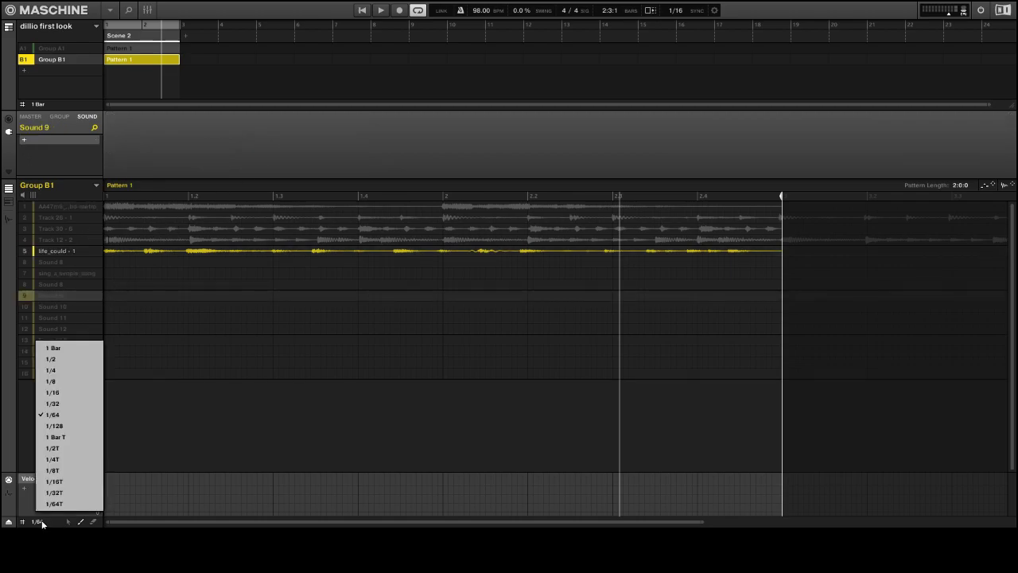
{"action": "left_click", "coordinate": [51, 359]}
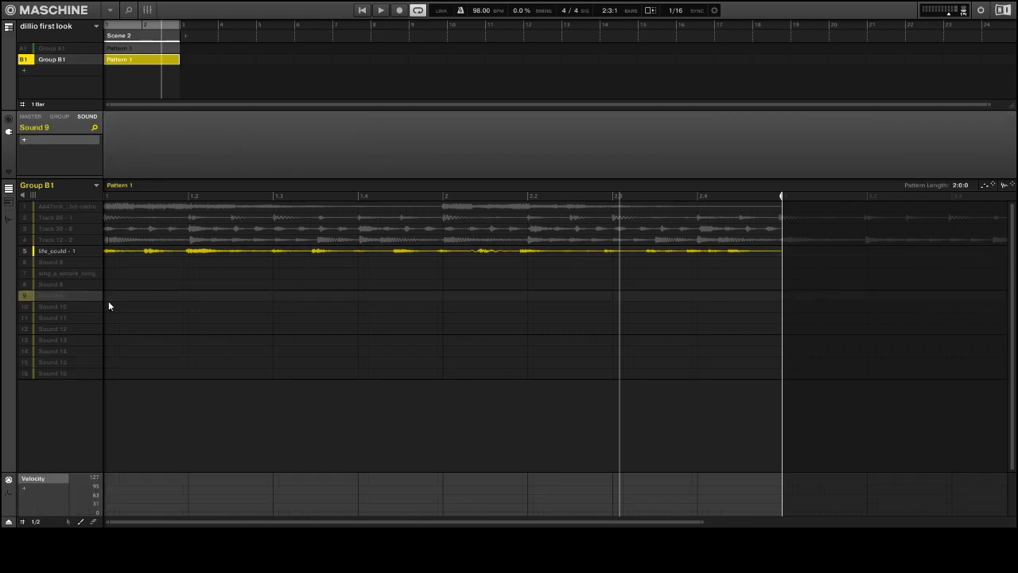
{"action": "left_click", "coordinate": [39, 523]}
{"action": "left_click", "coordinate": [86, 394]}
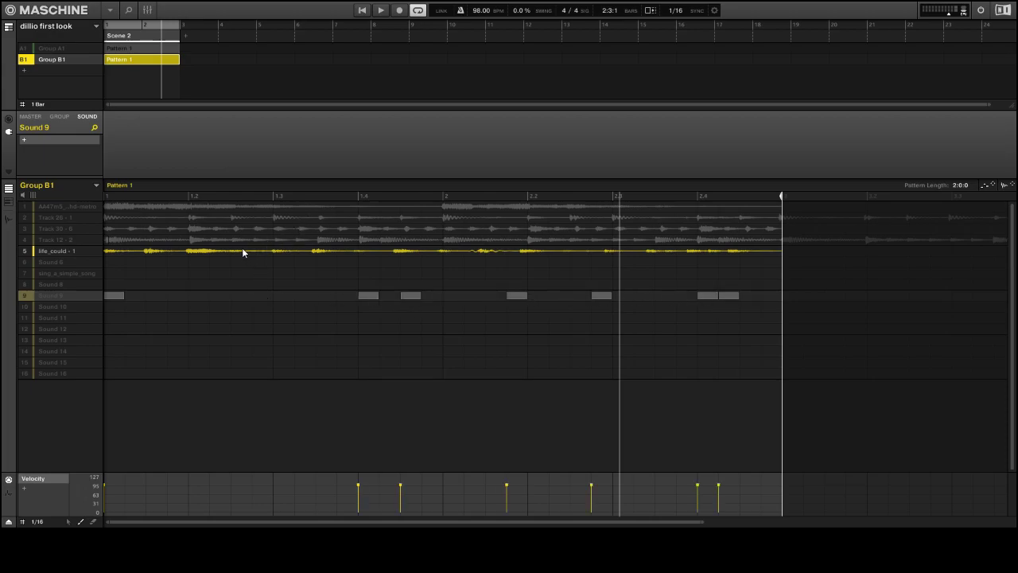
Step: Adjust life_could - 1's source tempo to 103.00, restart playback from the beginning, and fine-tune it by ear to 102.41
{"action": "left_click", "coordinate": [63, 251]}
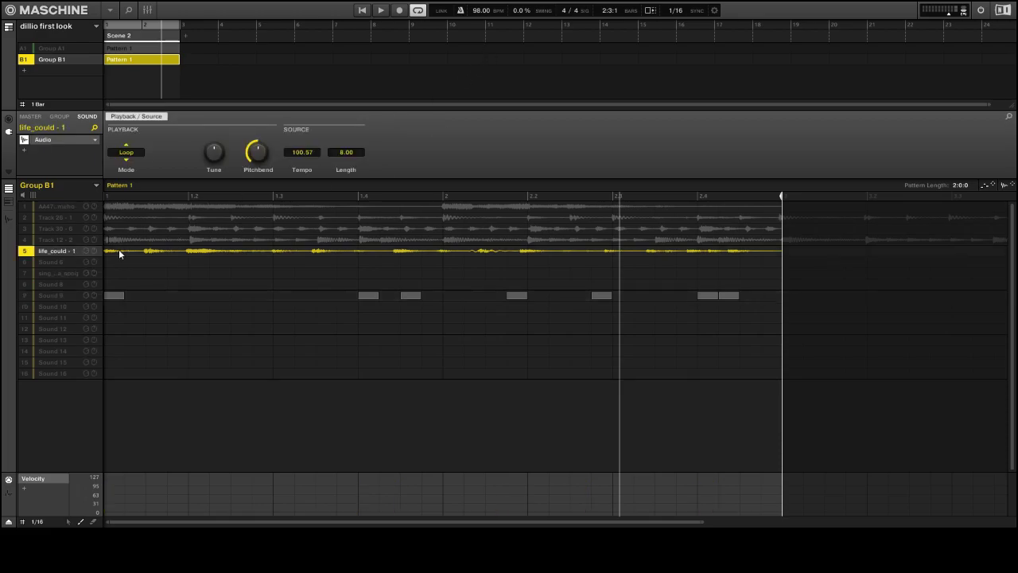
{"action": "left_click_drag", "start_coordinate": [302, 152], "coordinate": [302, 155]}
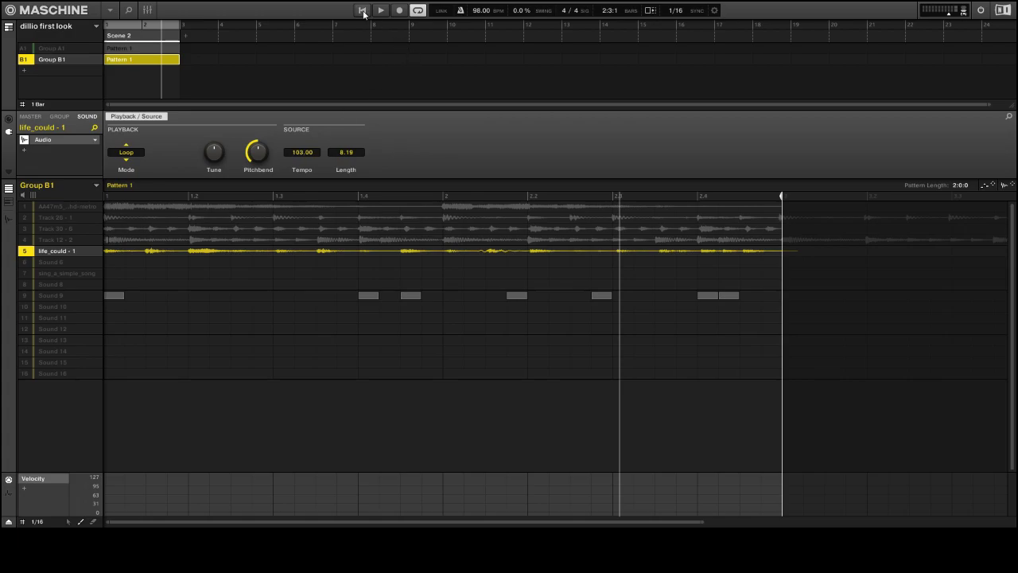
{"action": "left_click", "coordinate": [363, 14]}
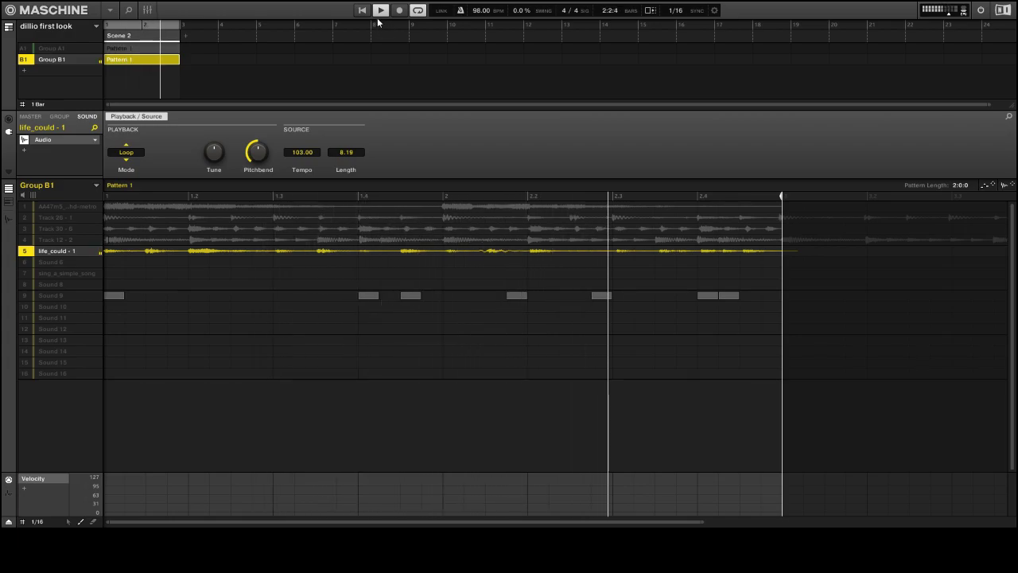
{"action": "left_click_drag", "start_coordinate": [302, 152], "coordinate": [302, 158]}
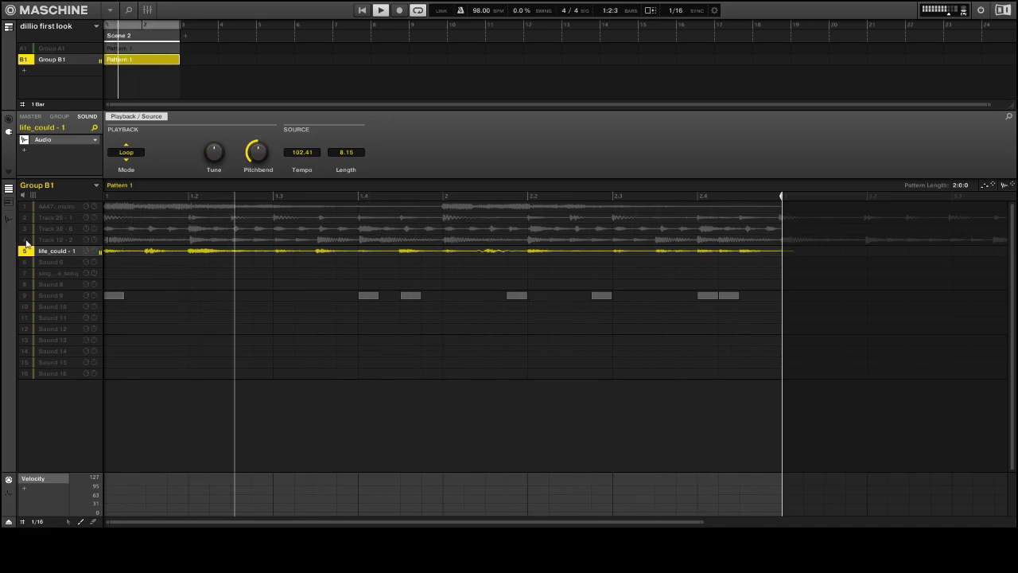
Step: Unmute Track 12 - 2 and Track 30 - 6 alongside life_could - 1 and raise the project tempo to 100.00 BPM
{"action": "left_click", "coordinate": [86, 239]}
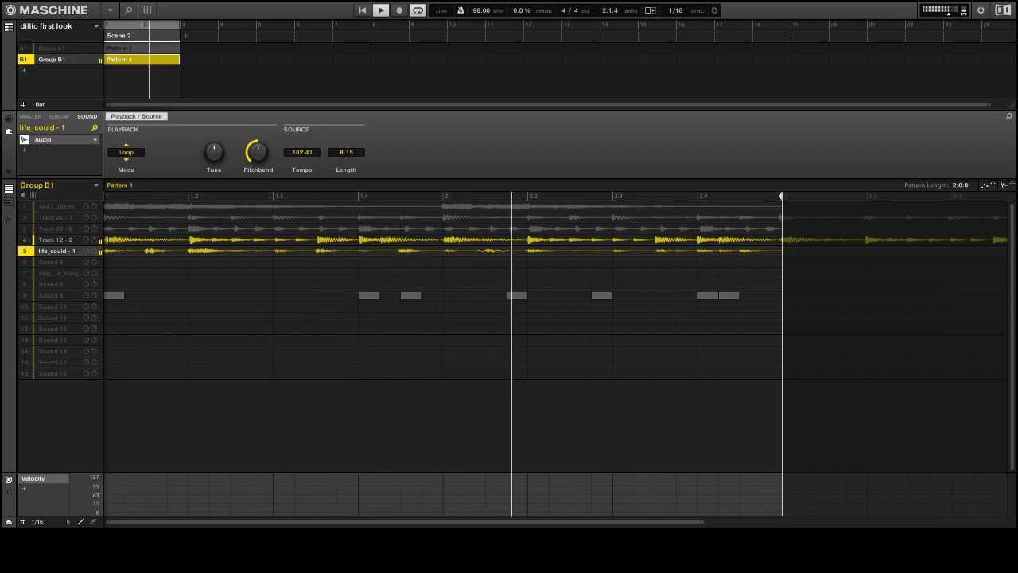
{"action": "left_click", "coordinate": [86, 229]}
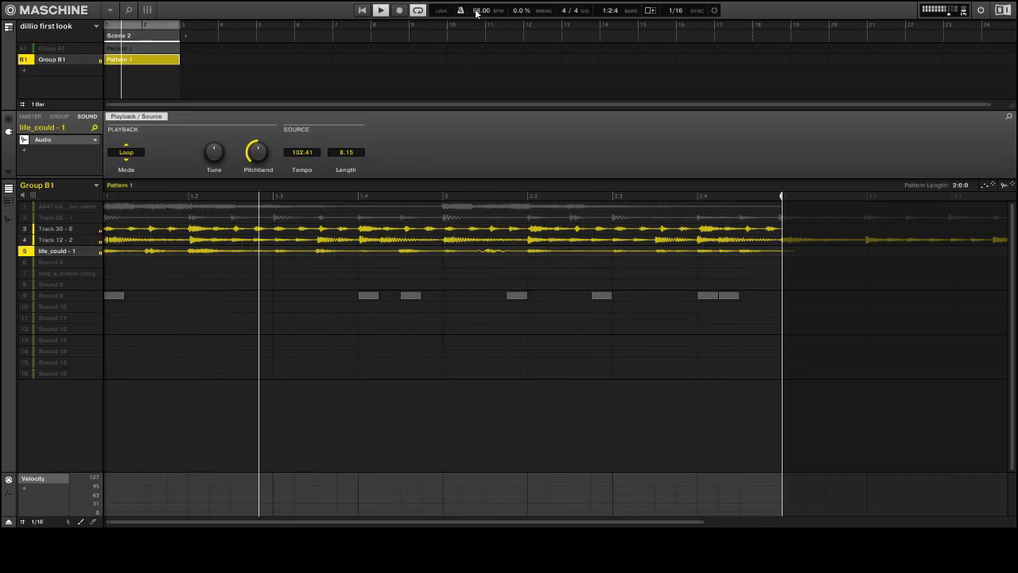
{"action": "left_click_drag", "start_coordinate": [476, 13], "coordinate": [476, 13]}
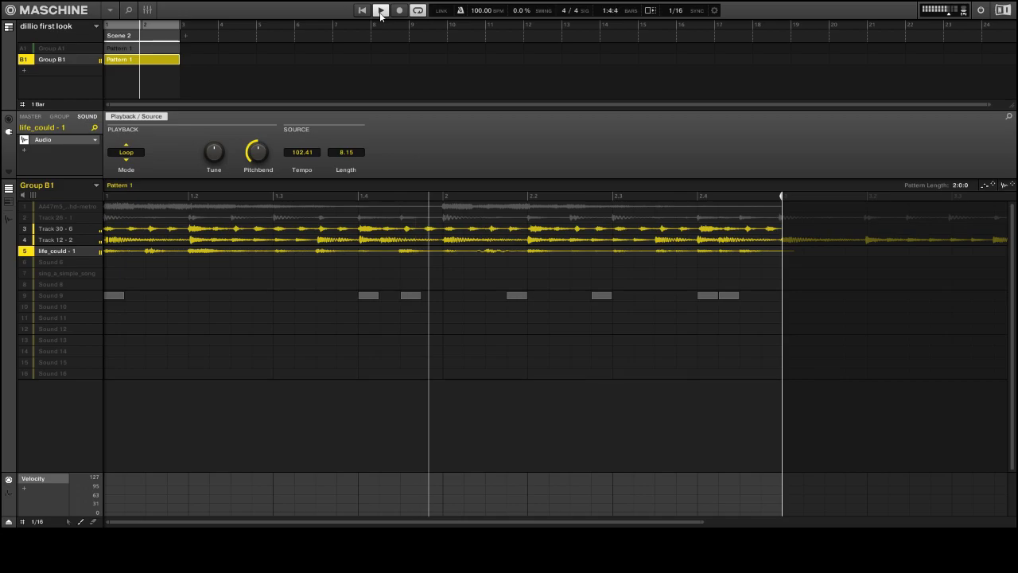
Step: Select sing_a_simple_song, show its waveform in the sample editor, and solo the sound
{"action": "left_click", "coordinate": [70, 262]}
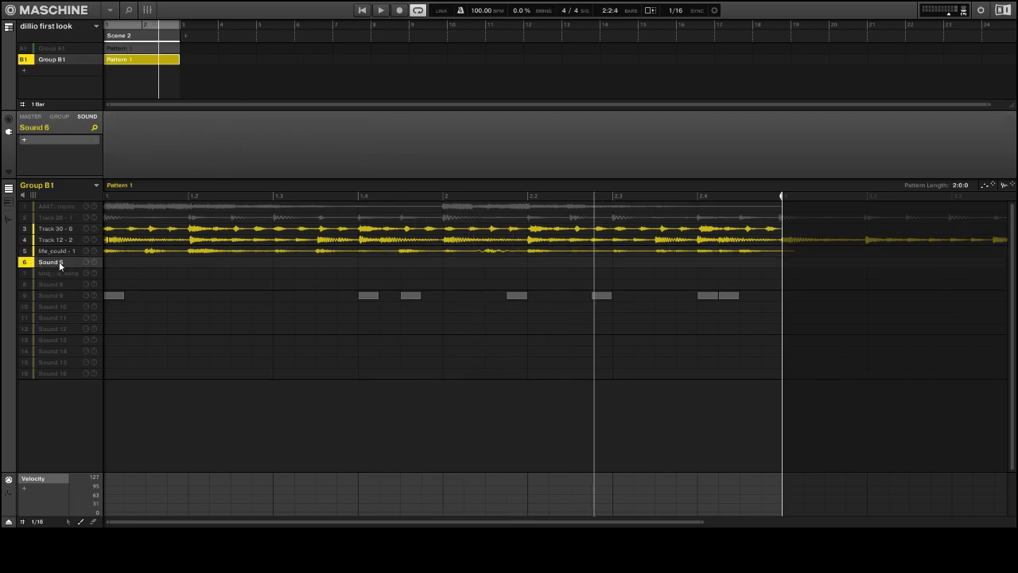
{"action": "left_click", "coordinate": [57, 273]}
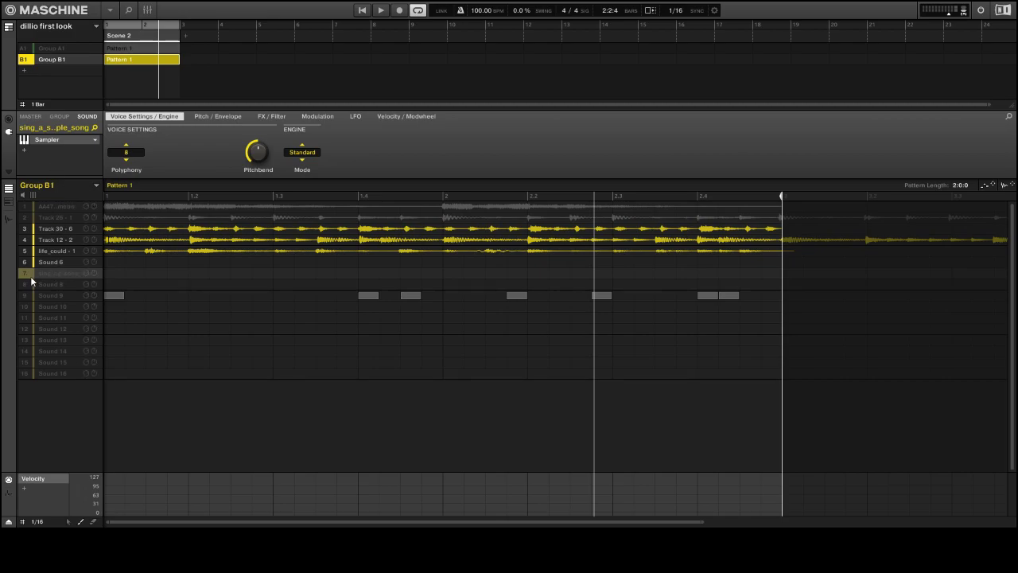
{"action": "left_click", "coordinate": [8, 222]}
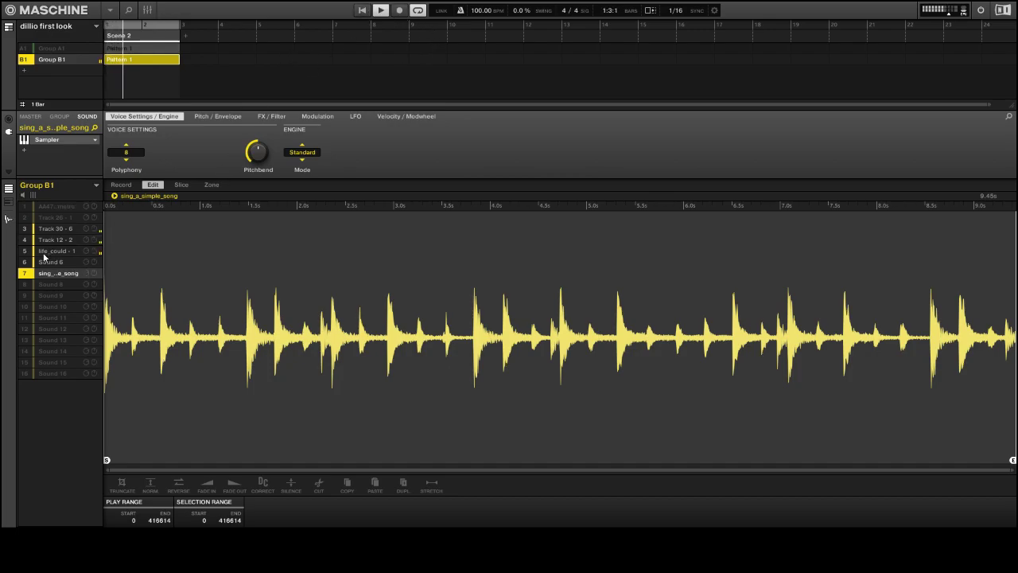
{"action": "left_click", "coordinate": [28, 276]}
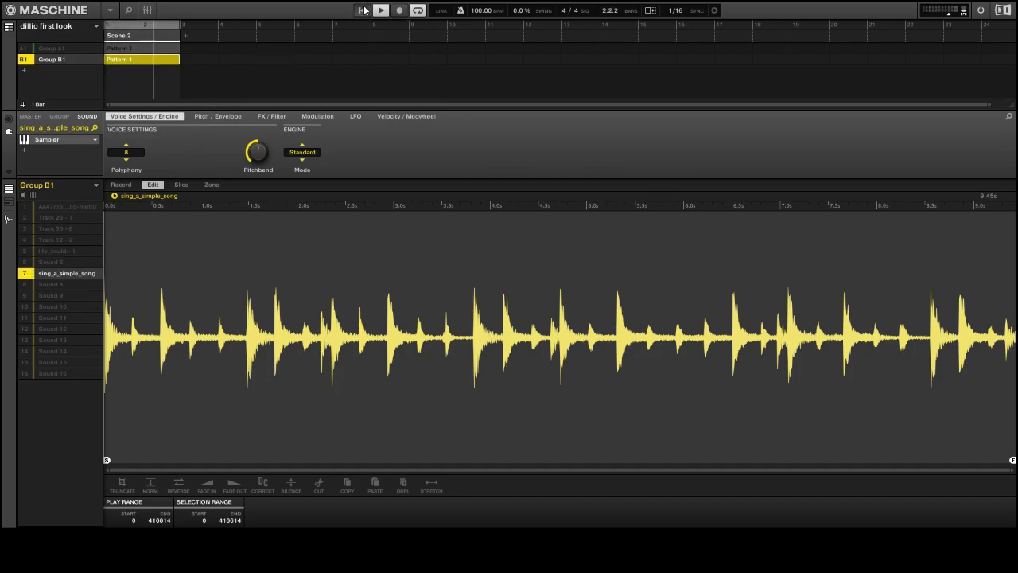
Step: Replace the Sampler on sing_a_simple_song with the internal Audio plug-in and show its looping waveform in the keyboard view
{"action": "left_click", "coordinate": [55, 139]}
{"action": "mouse_move", "coordinate": [119, 160]}
{"action": "left_click", "coordinate": [172, 161]}
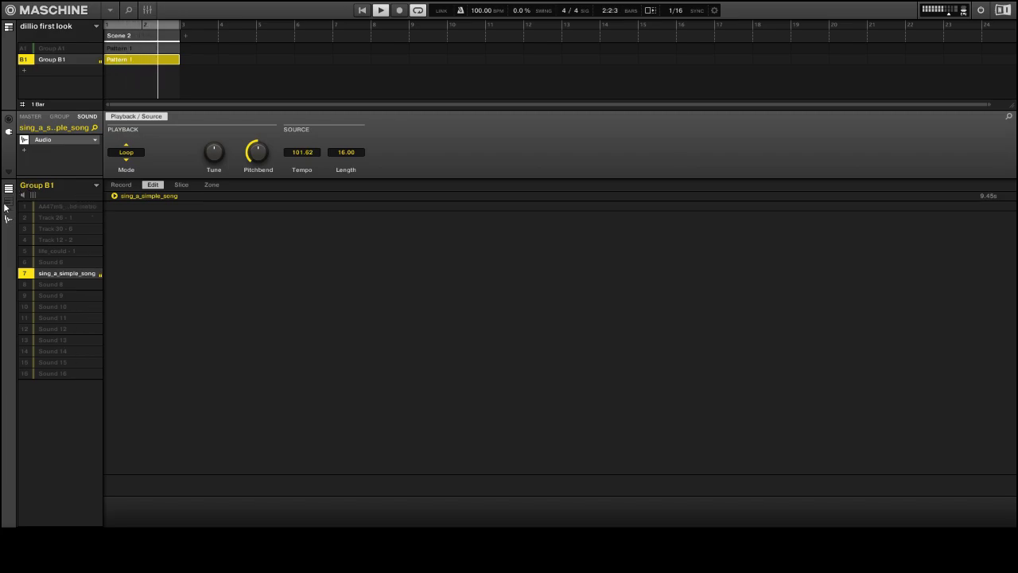
{"action": "left_click", "coordinate": [9, 119]}
{"action": "left_click", "coordinate": [8, 204]}
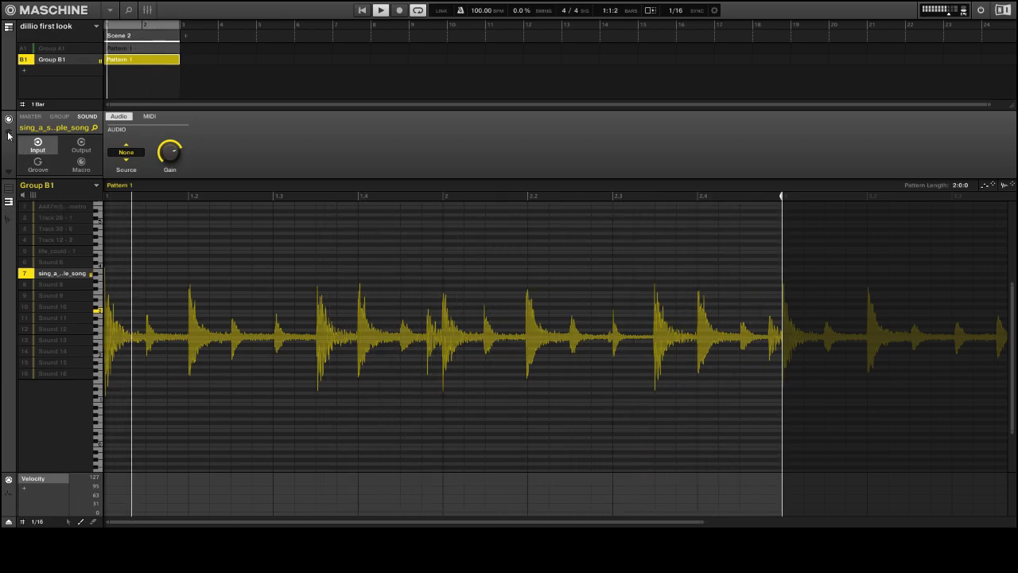
Step: Show all sounds in Group B1, unmute life_could - 1, the AA47m5 metro sound and Track 26 - 1, and stop playback
{"action": "left_click", "coordinate": [9, 191]}
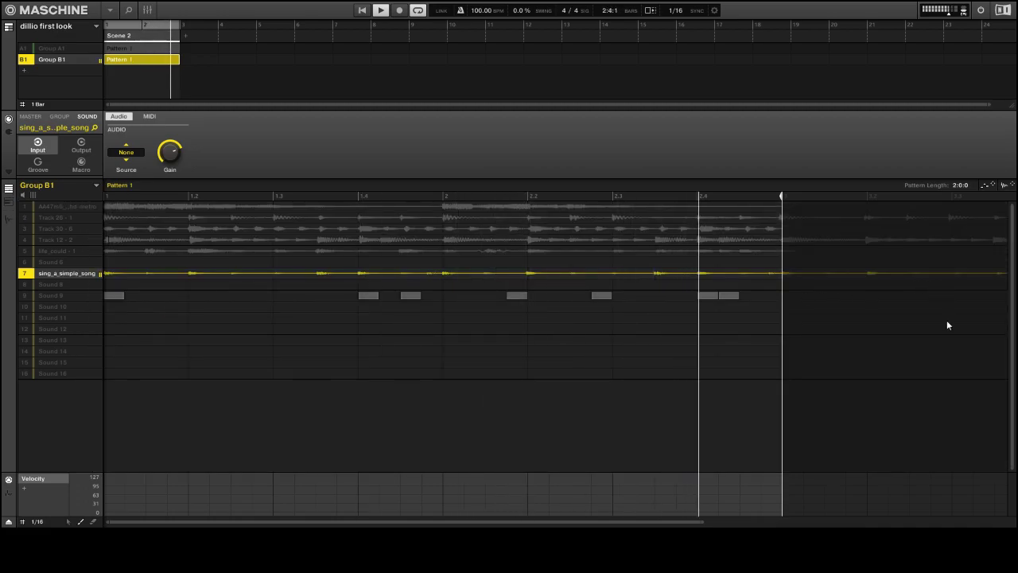
{"action": "mouse_move", "coordinate": [75, 275]}
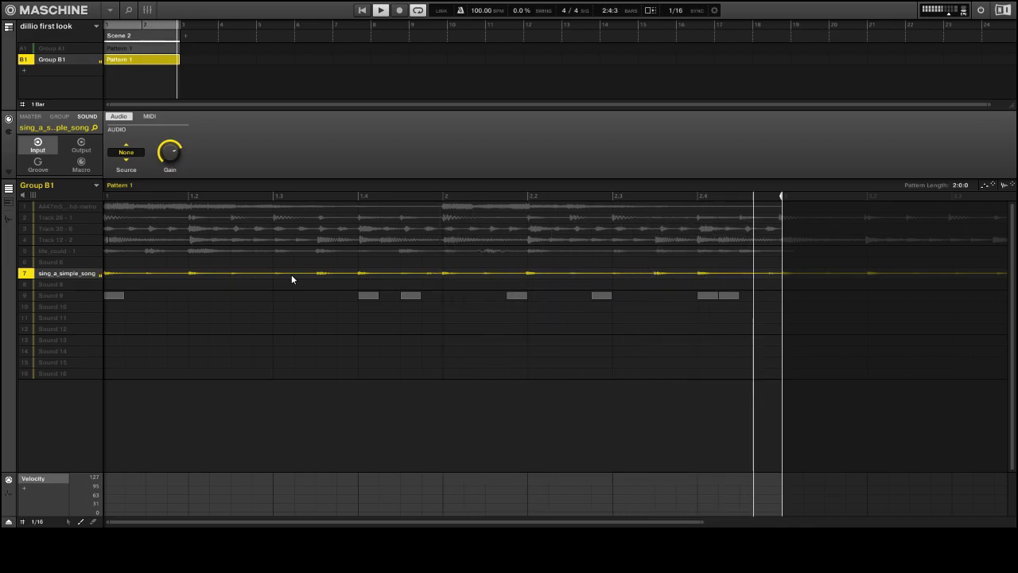
{"action": "left_click", "coordinate": [25, 248]}
{"action": "left_click", "coordinate": [24, 250]}
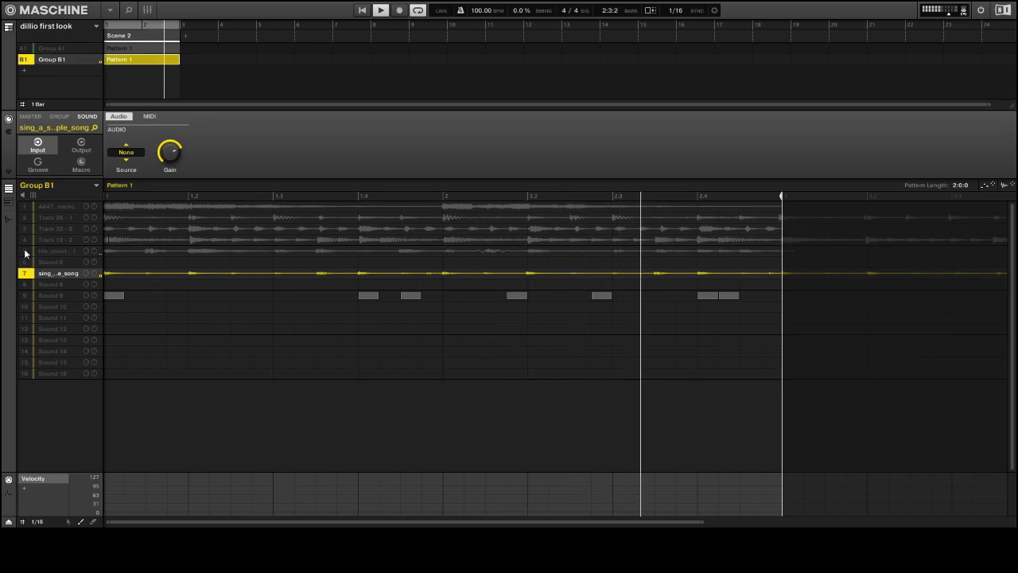
{"action": "left_click", "coordinate": [25, 251]}
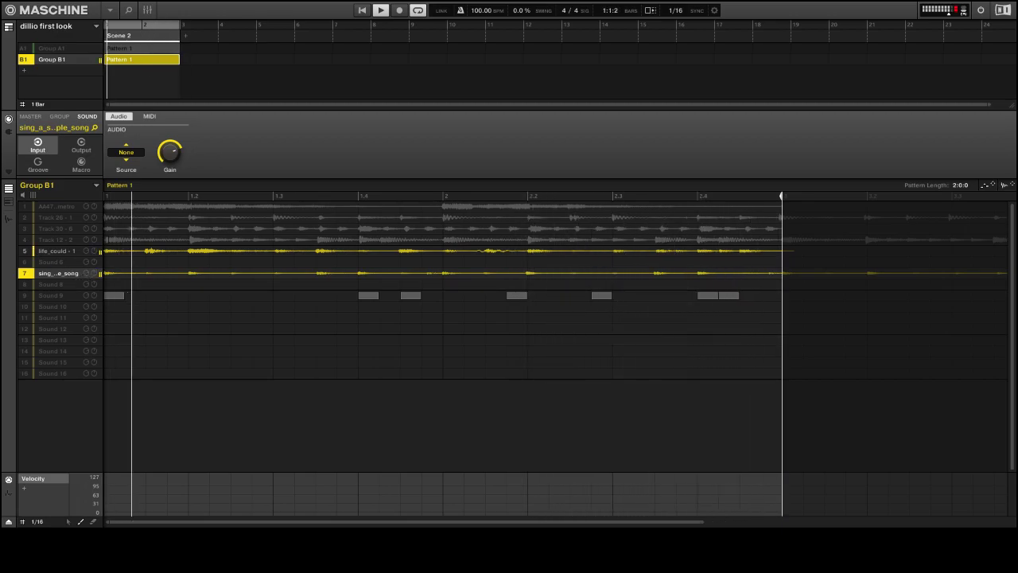
{"action": "left_click", "coordinate": [23, 209]}
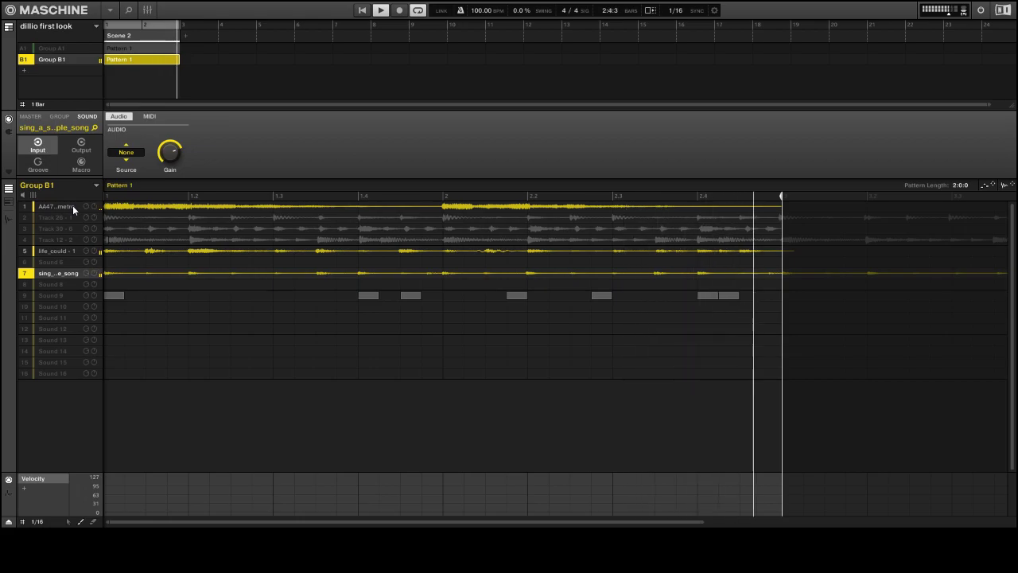
{"action": "left_click", "coordinate": [27, 220]}
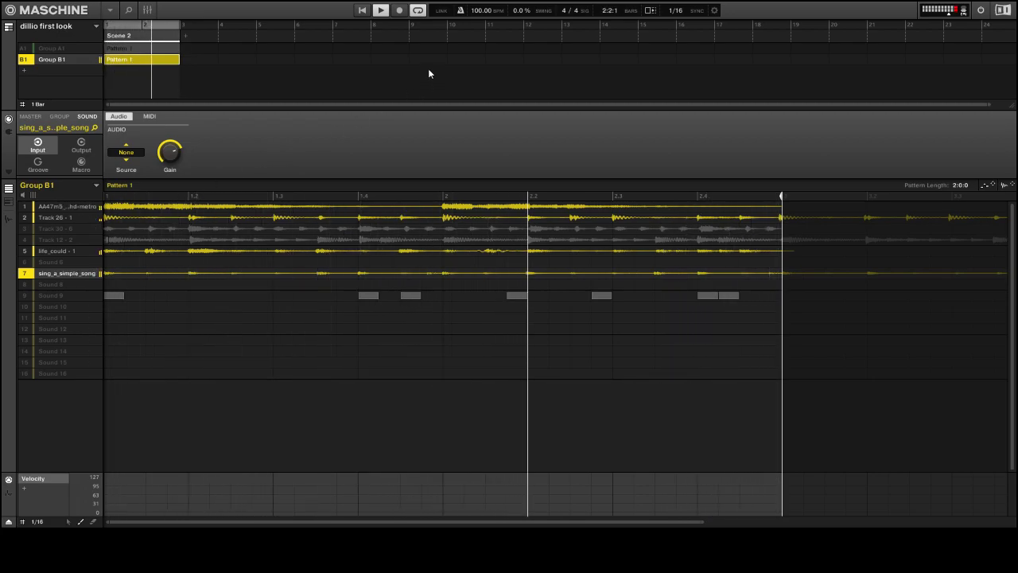
{"action": "left_click", "coordinate": [383, 14]}
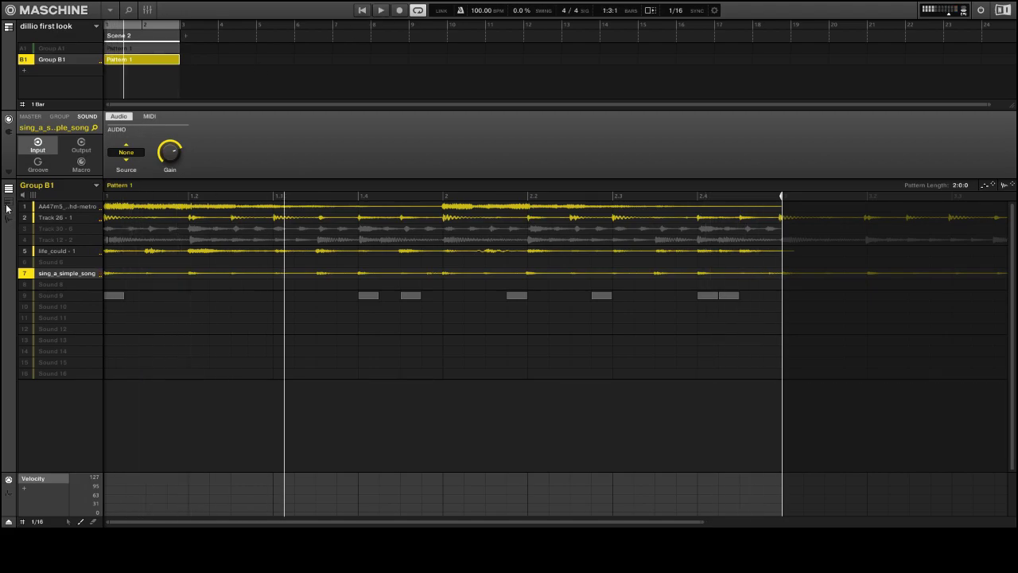
Step: Solo the AA47m5 metro sound and set its Audio plug-in playback mode to Gate
{"action": "left_click", "coordinate": [66, 207]}
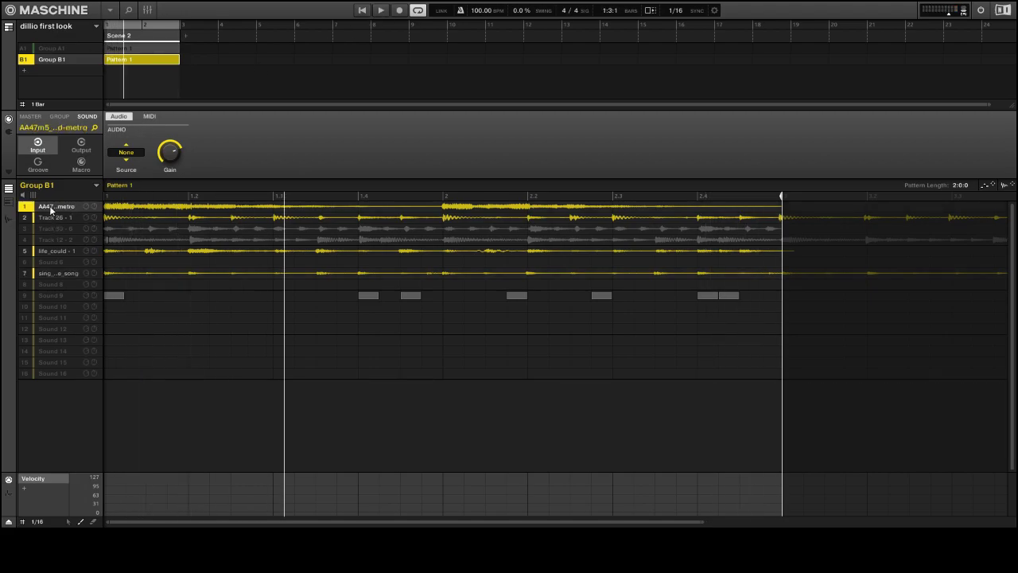
{"action": "left_click", "coordinate": [29, 207]}
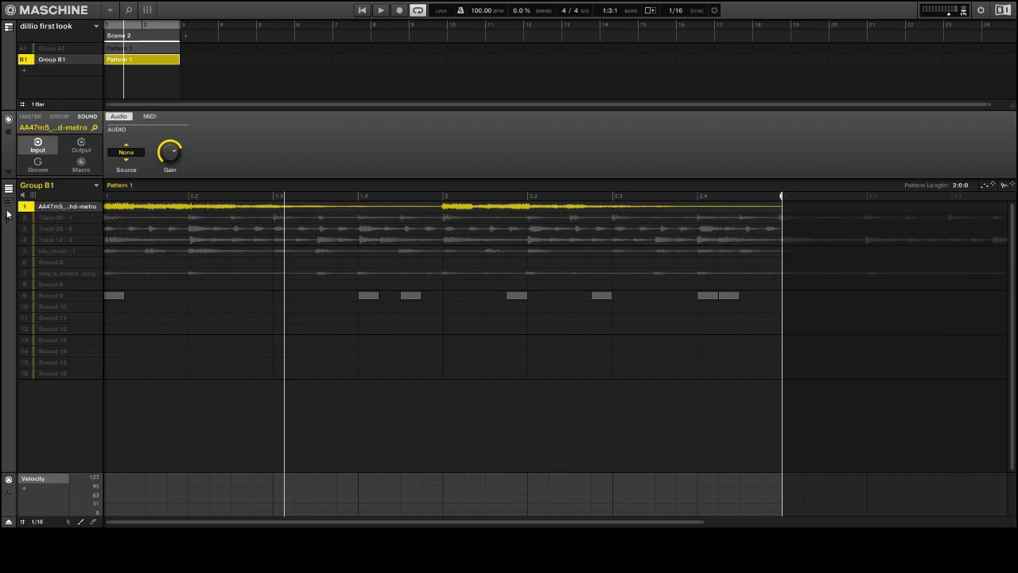
{"action": "left_click", "coordinate": [9, 132]}
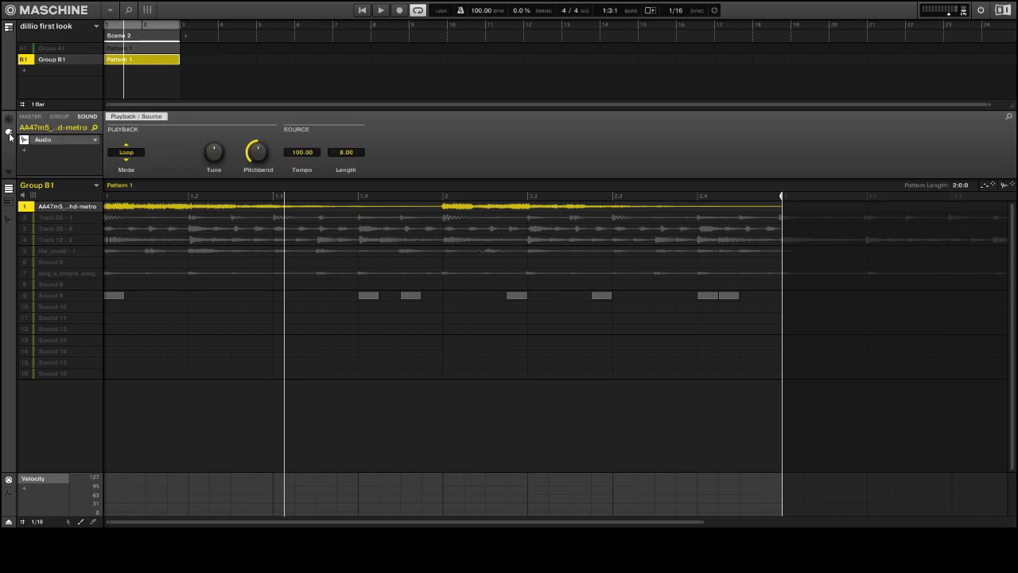
{"action": "left_click", "coordinate": [127, 153]}
{"action": "left_click", "coordinate": [135, 175]}
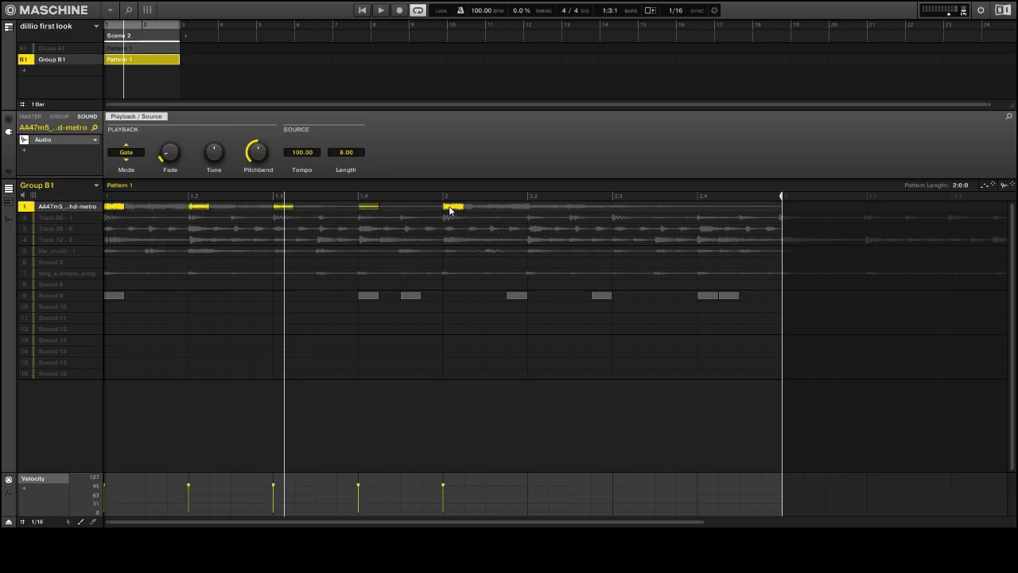
Step: Place 1/16 trigger notes for the AA47m5 metro sound on every beat of the two-bar pattern and start playback
{"action": "right_click", "coordinate": [59, 207]}
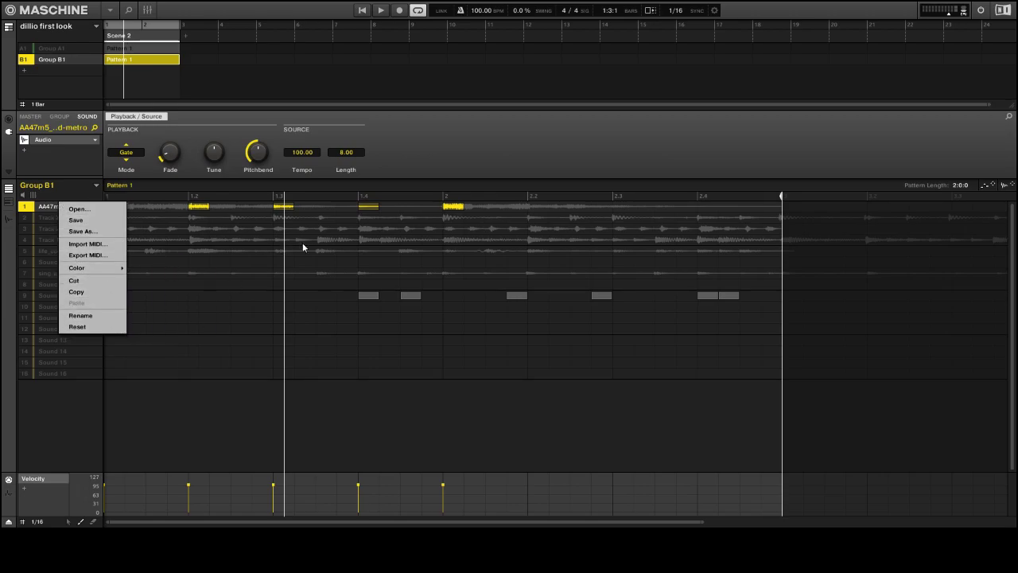
{"action": "left_click", "coordinate": [531, 212]}
{"action": "left_click", "coordinate": [535, 208]}
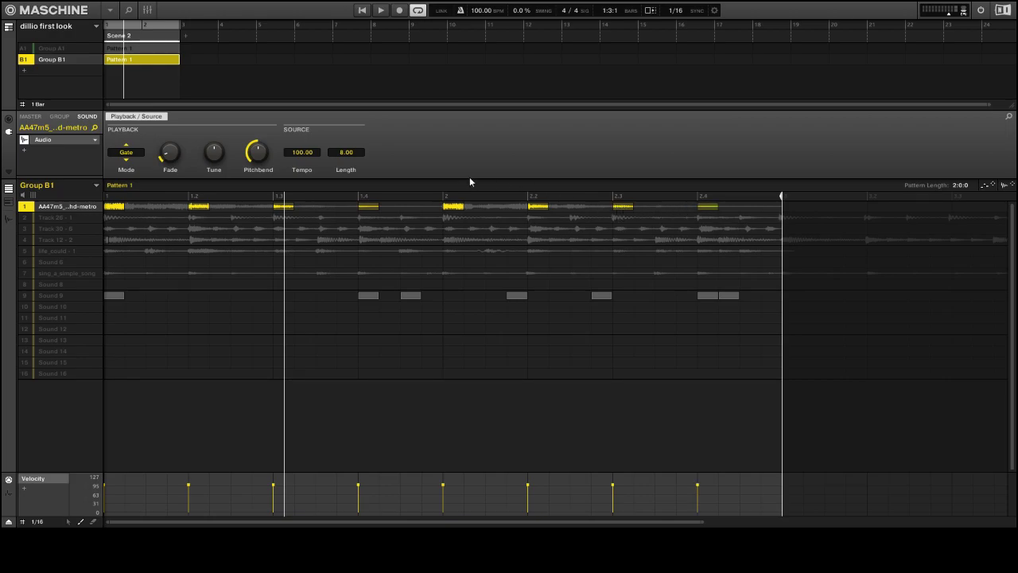
{"action": "left_click", "coordinate": [363, 11]}
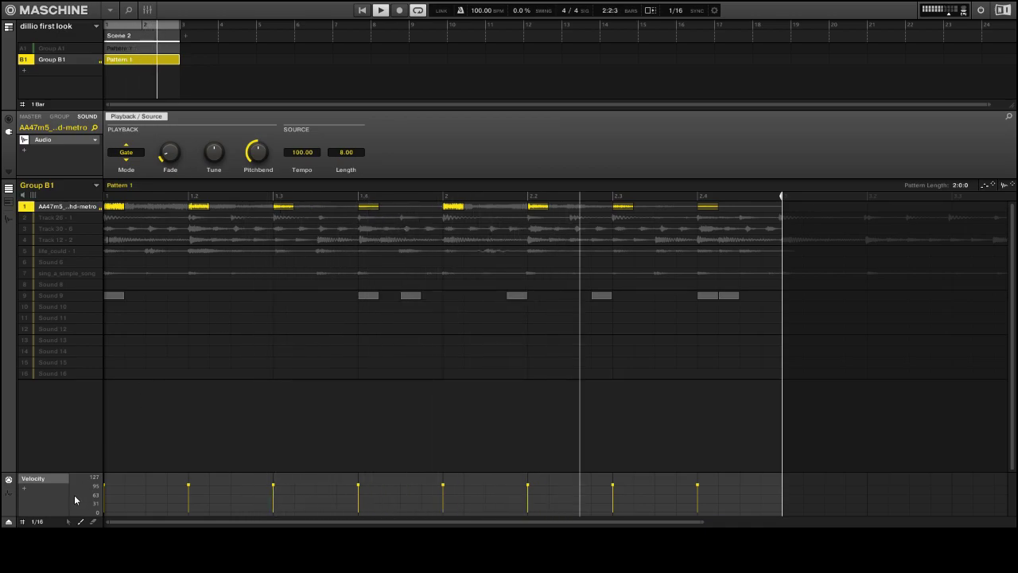
Step: Set the step grid to 1/32 and add two short AA47m5 metro notes after each of beats 1.4, 2.3 and 2.4
{"action": "left_click", "coordinate": [37, 521]}
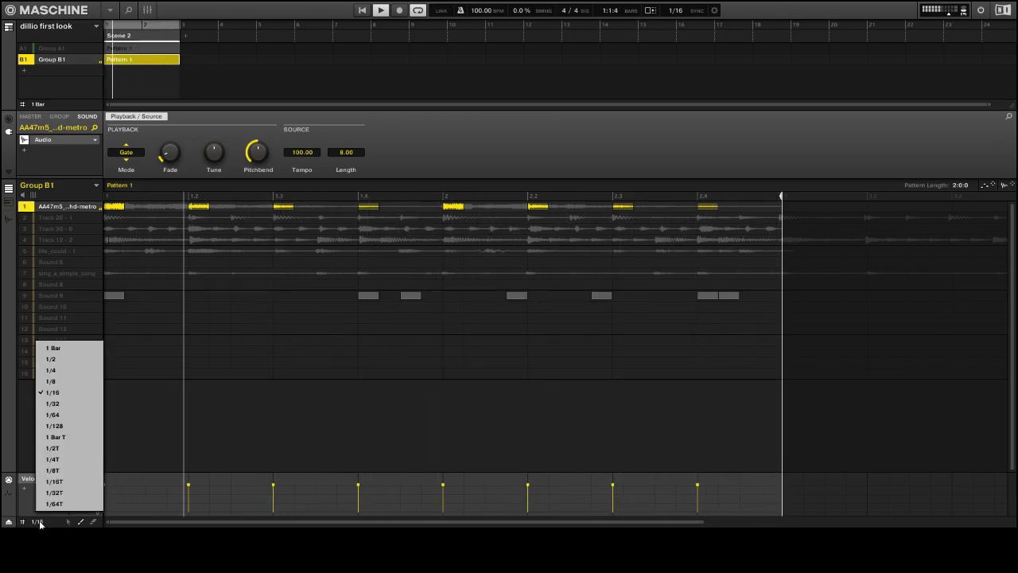
{"action": "left_click", "coordinate": [68, 404]}
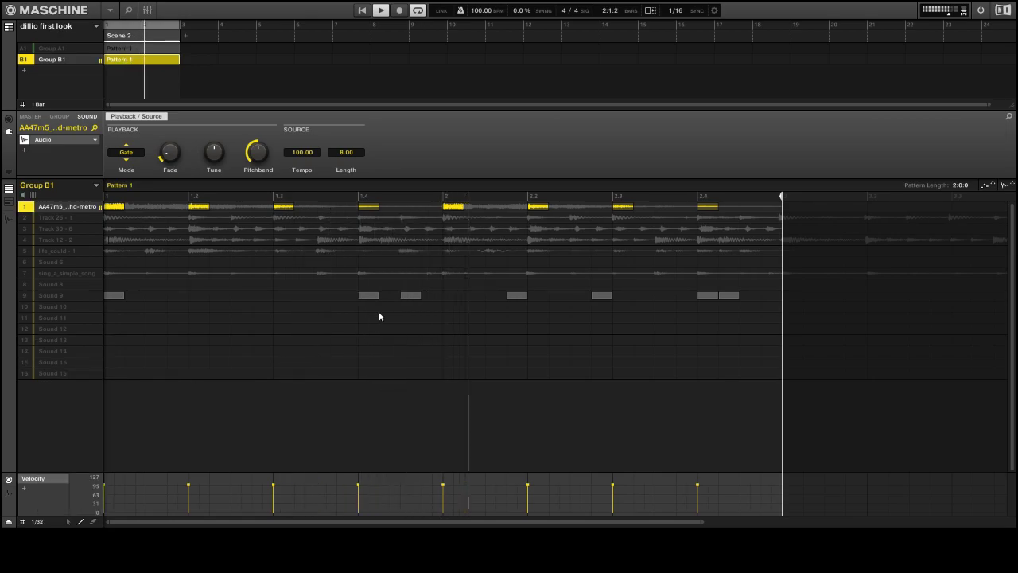
{"action": "left_click", "coordinate": [404, 207]}
{"action": "left_click", "coordinate": [424, 208]}
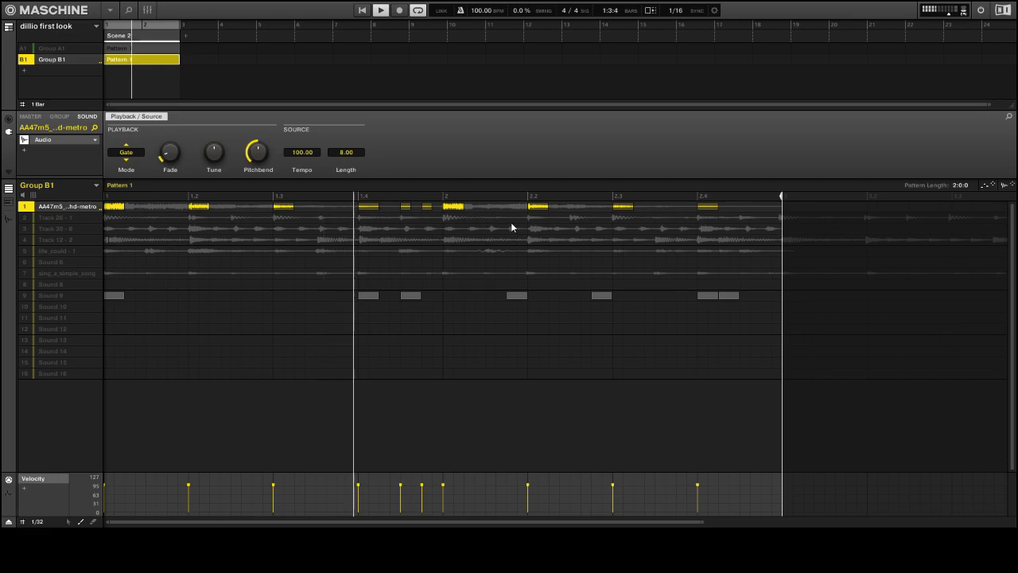
{"action": "left_click", "coordinate": [648, 209]}
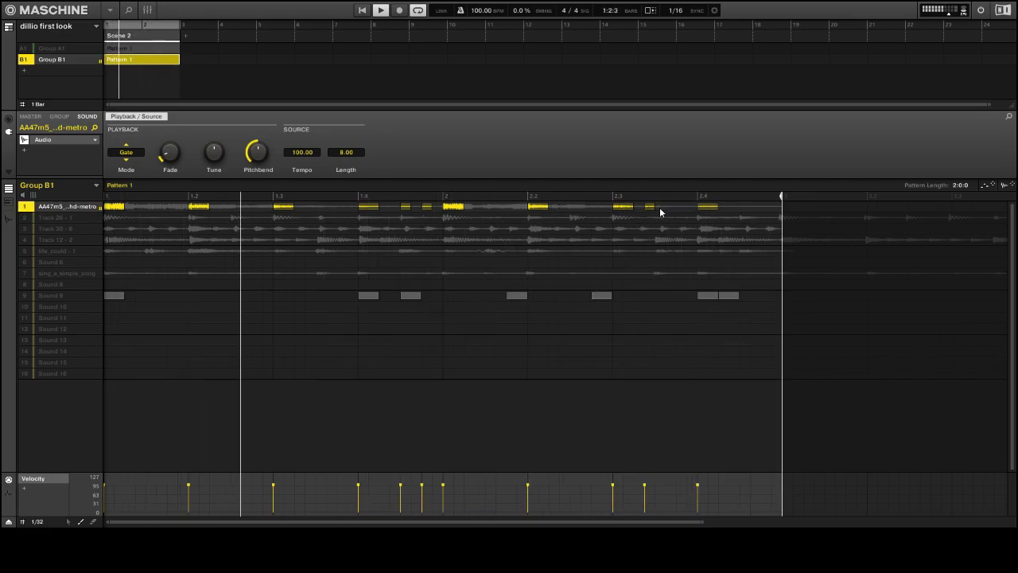
{"action": "left_click", "coordinate": [668, 210]}
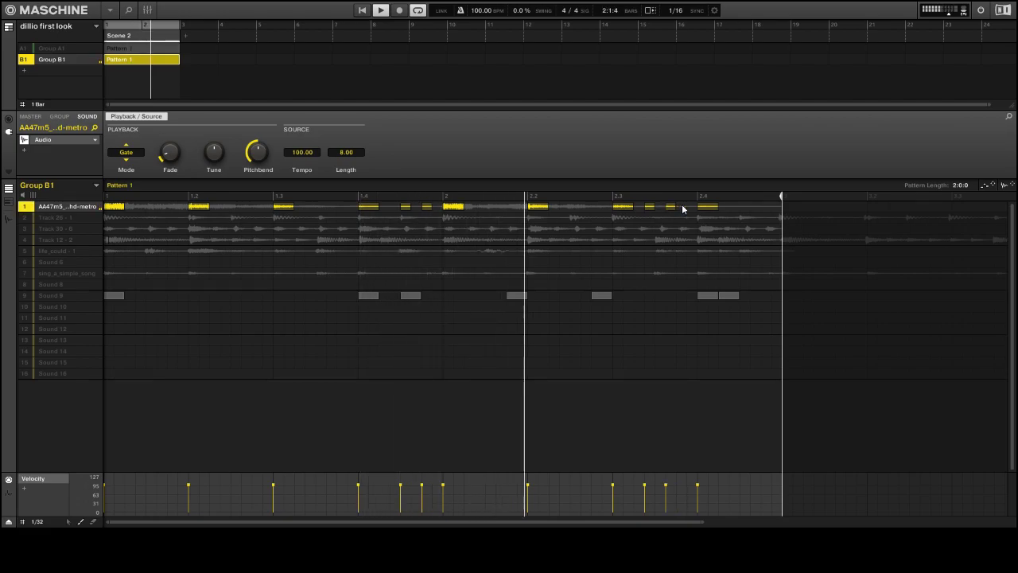
{"action": "left_click", "coordinate": [732, 210]}
{"action": "left_click", "coordinate": [754, 209]}
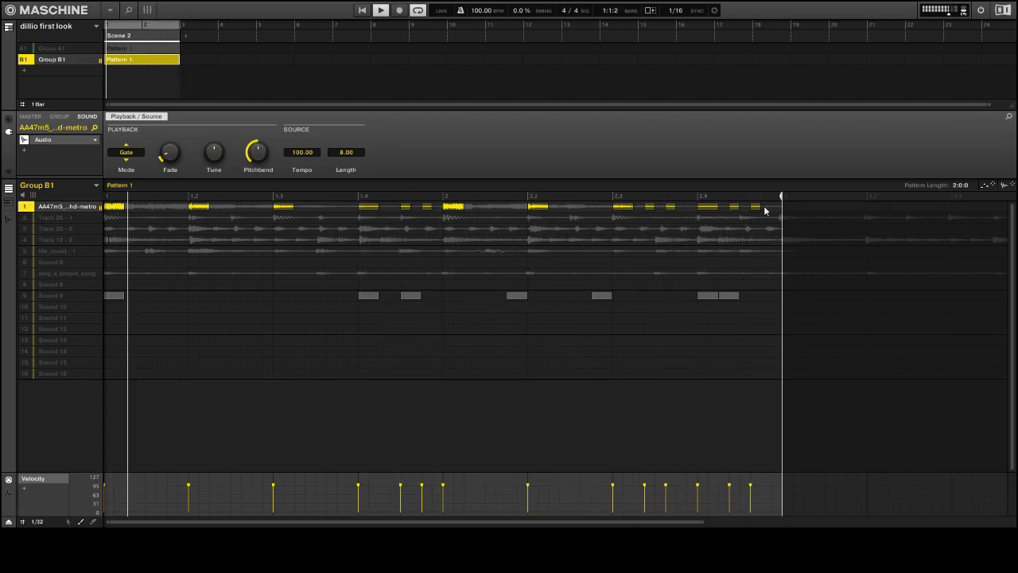
{"action": "left_click_drag", "start_coordinate": [752, 209], "coordinate": [764, 209]}
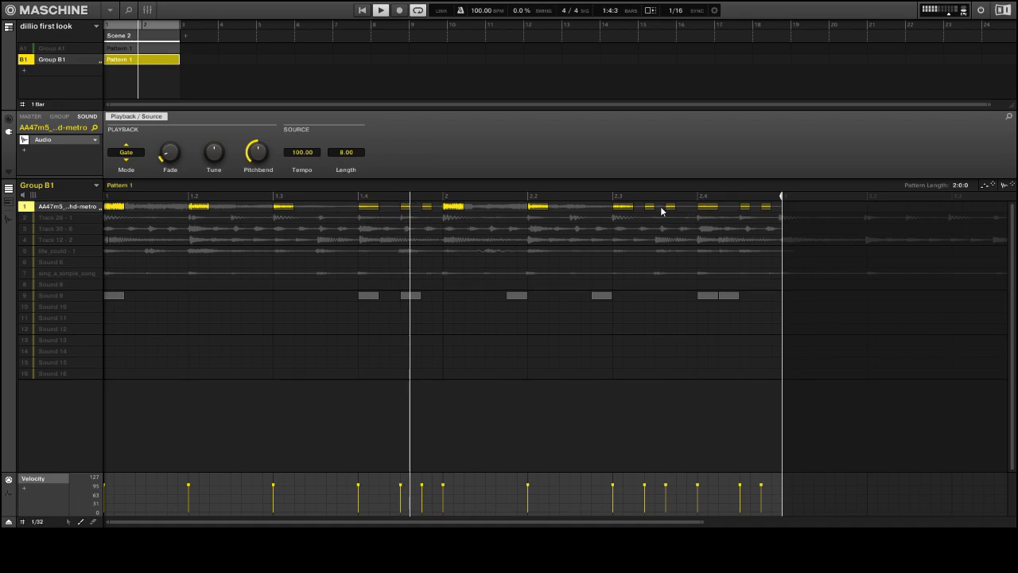
Step: Unmute Track 26 - 1, set its source tempo to 95.00, and switch its playback mode to Gate
{"action": "left_click", "coordinate": [27, 217]}
{"action": "left_click", "coordinate": [60, 219]}
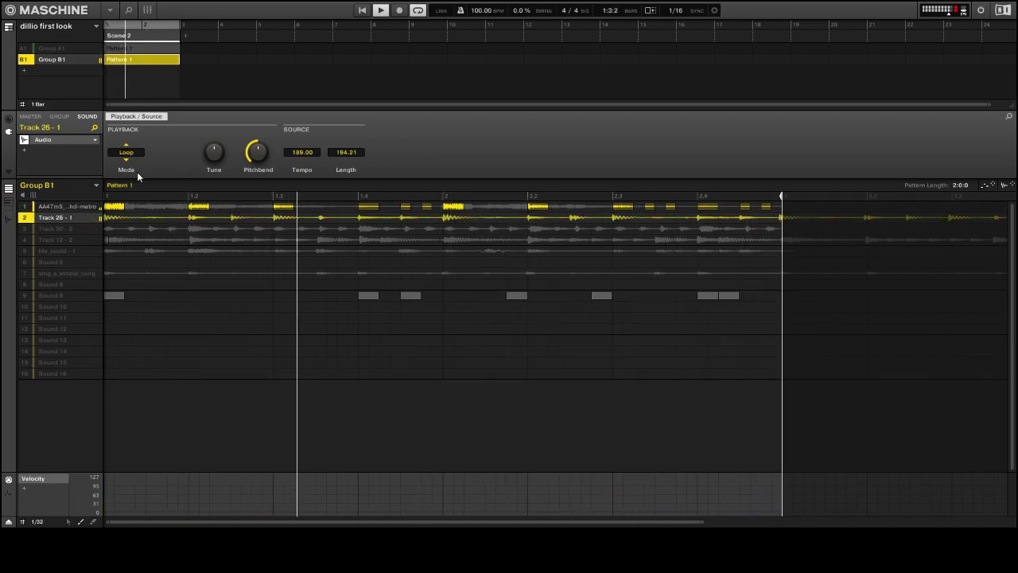
{"action": "mouse_move", "coordinate": [255, 153]}
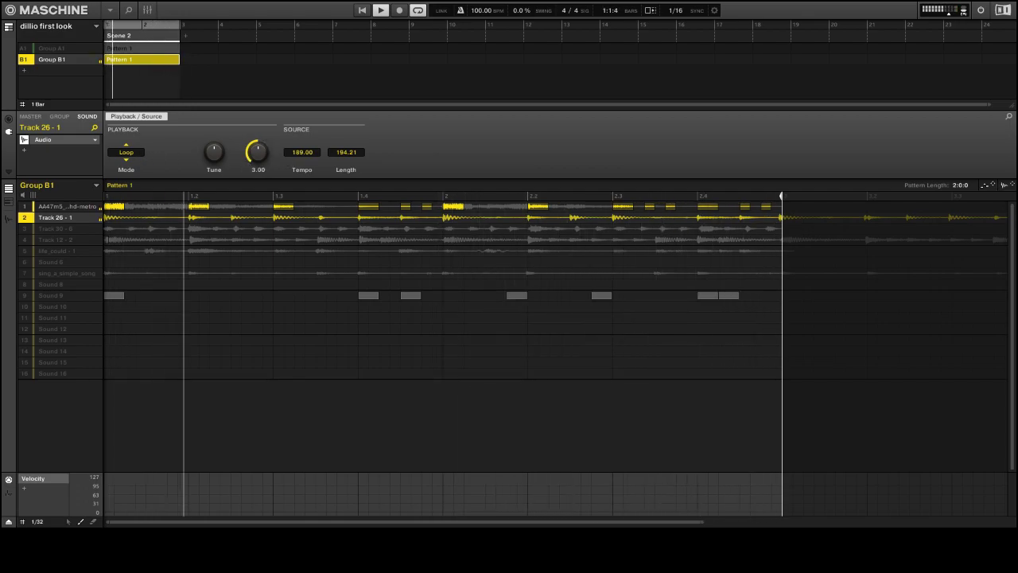
{"action": "left_click_drag", "start_coordinate": [257, 152], "coordinate": [258, 202]}
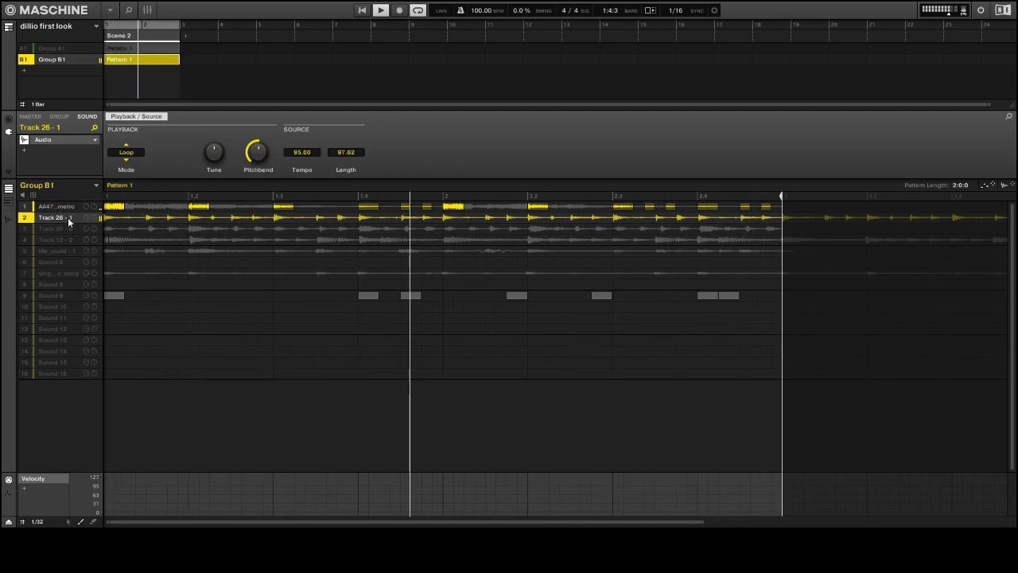
{"action": "left_click", "coordinate": [125, 159]}
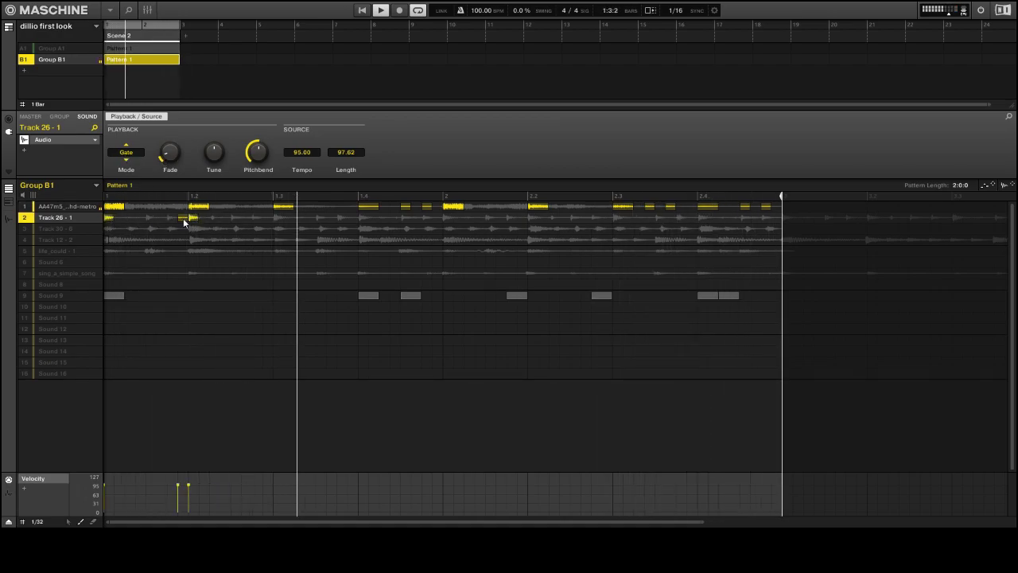
Step: Add 1/32 notes for Track 26 - 1 on the beats from 1.3 to 2.2, plus three sixteenth-spaced notes after 1.4
{"action": "left_click", "coordinate": [277, 218]}
{"action": "left_click", "coordinate": [362, 218]}
{"action": "left_click", "coordinate": [446, 218]}
{"action": "left_click", "coordinate": [531, 218]}
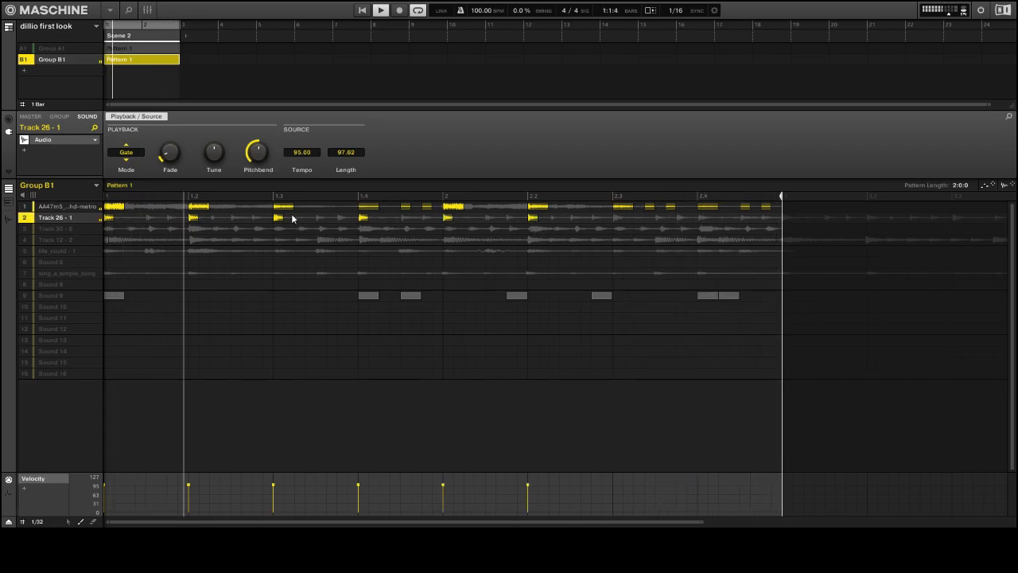
{"action": "left_click", "coordinate": [383, 219]}
{"action": "left_click", "coordinate": [405, 219]}
{"action": "left_click", "coordinate": [426, 218]}
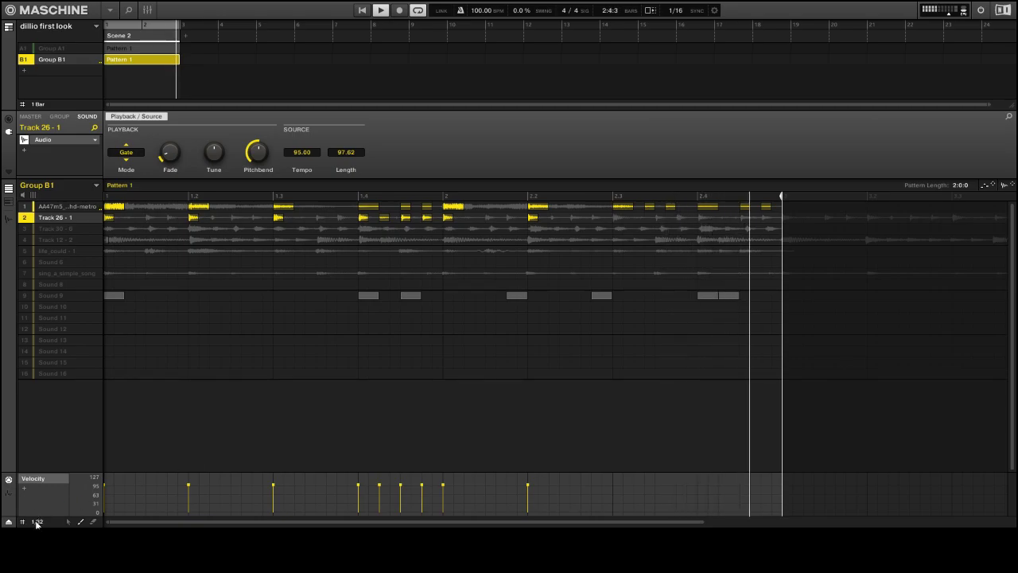
Step: Set the step grid to 1/16 and add off-beat Track 26 - 1 notes from beat 2.2 to the pattern's end
{"action": "left_click", "coordinate": [36, 523]}
{"action": "left_click", "coordinate": [63, 390]}
{"action": "left_click", "coordinate": [559, 219]}
{"action": "left_click", "coordinate": [643, 219]}
{"action": "left_click", "coordinate": [686, 220]}
{"action": "left_click", "coordinate": [725, 219]}
{"action": "left_click", "coordinate": [742, 219]}
{"action": "left_click_drag", "start_coordinate": [766, 221], "coordinate": [769, 222]}
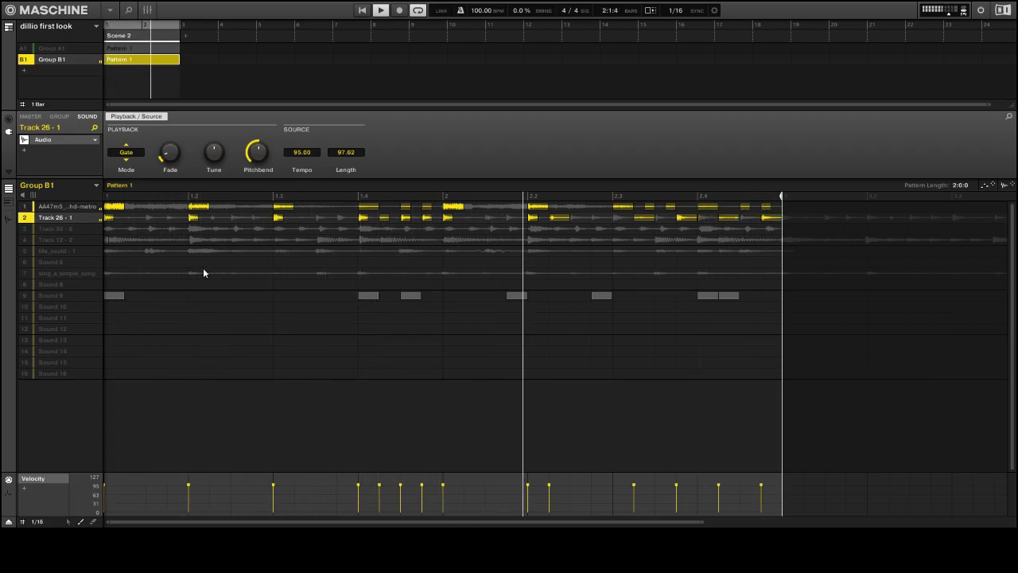
Step: Unmute life_could - 1 and set its playback mode to Gate
{"action": "left_click", "coordinate": [27, 252]}
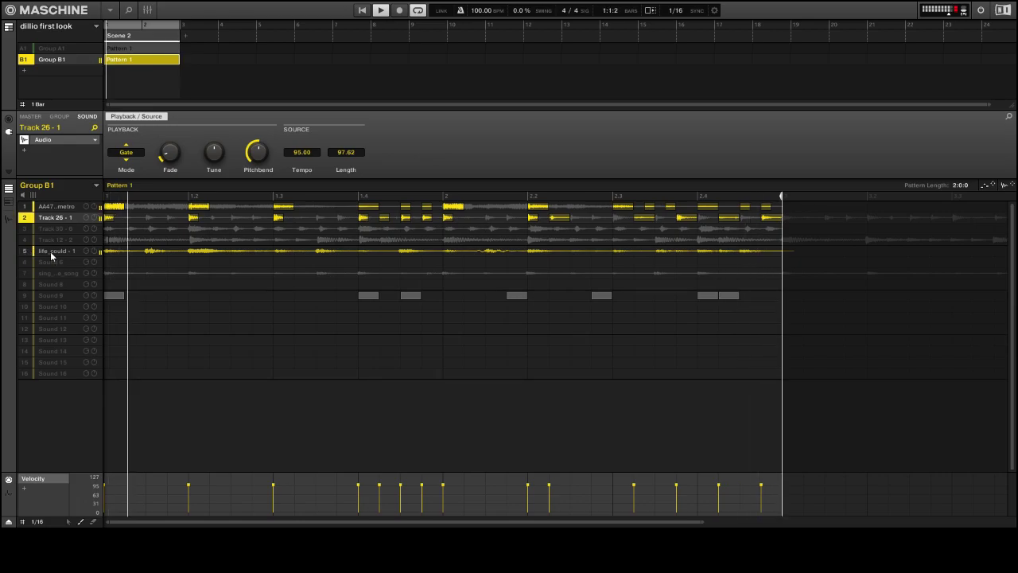
{"action": "left_click", "coordinate": [128, 159]}
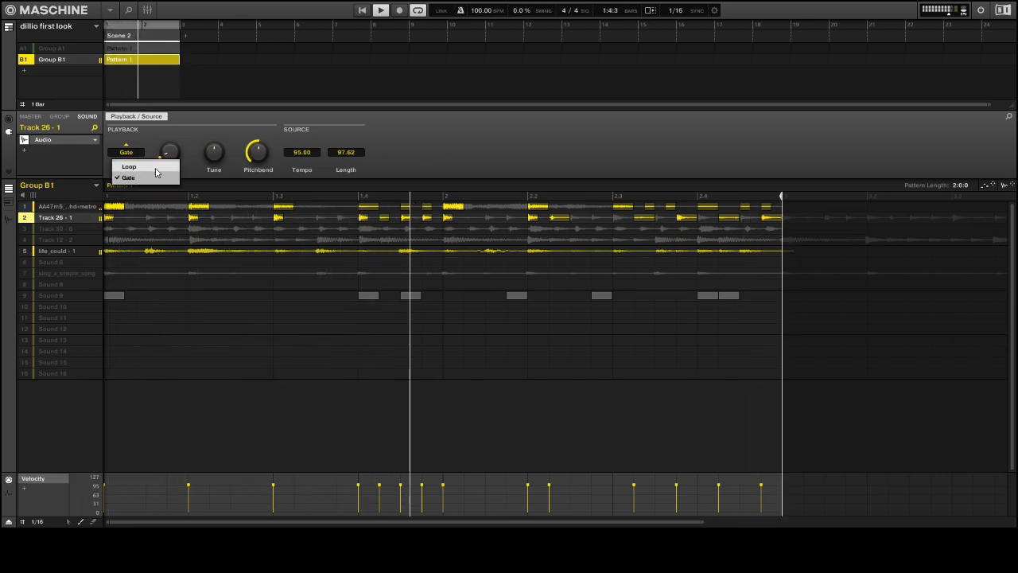
{"action": "left_click", "coordinate": [58, 249]}
{"action": "left_click", "coordinate": [127, 155]}
{"action": "left_click", "coordinate": [140, 177]}
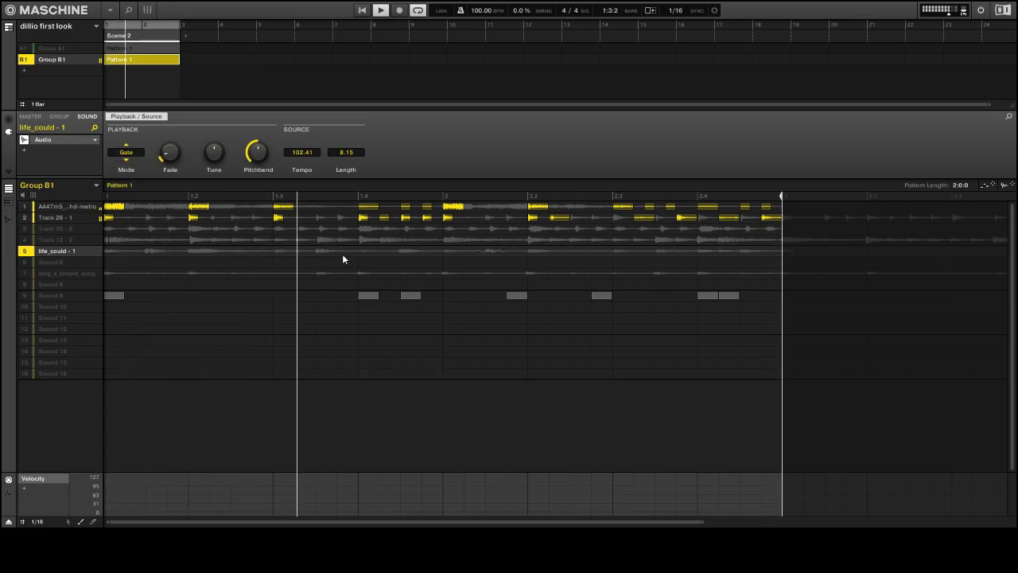
Step: Draw a one-beat life_could - 1 note from mid-beat 1.3, plus 1/16 notes at the pattern start and through beats 2.2 to 2.4
{"action": "left_click_drag", "start_coordinate": [316, 252], "coordinate": [405, 259]}
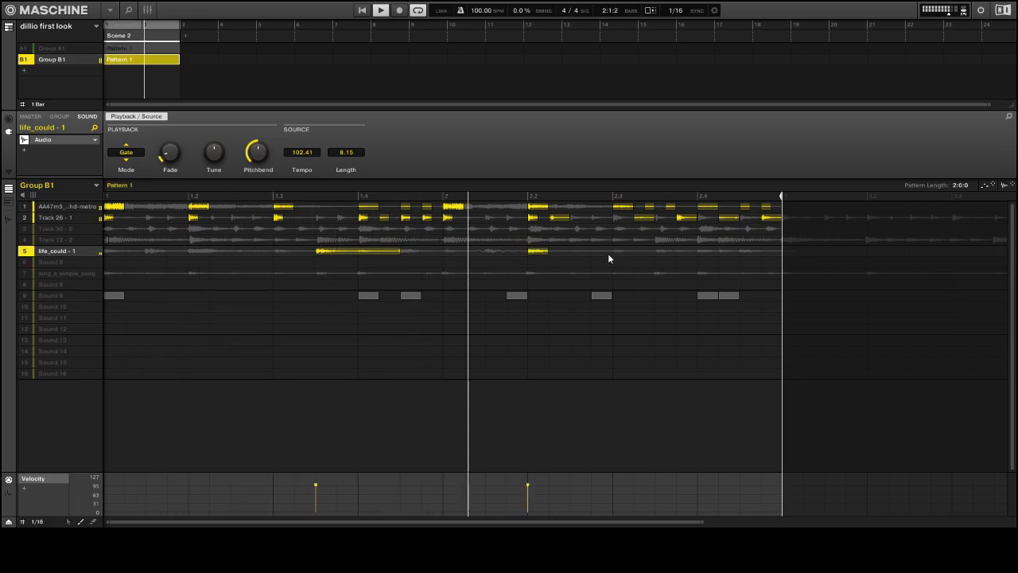
{"action": "left_click", "coordinate": [630, 252]}
{"action": "left_click", "coordinate": [731, 251]}
{"action": "left_click", "coordinate": [750, 251]}
{"action": "left_click", "coordinate": [686, 252]}
{"action": "left_click", "coordinate": [111, 251]}
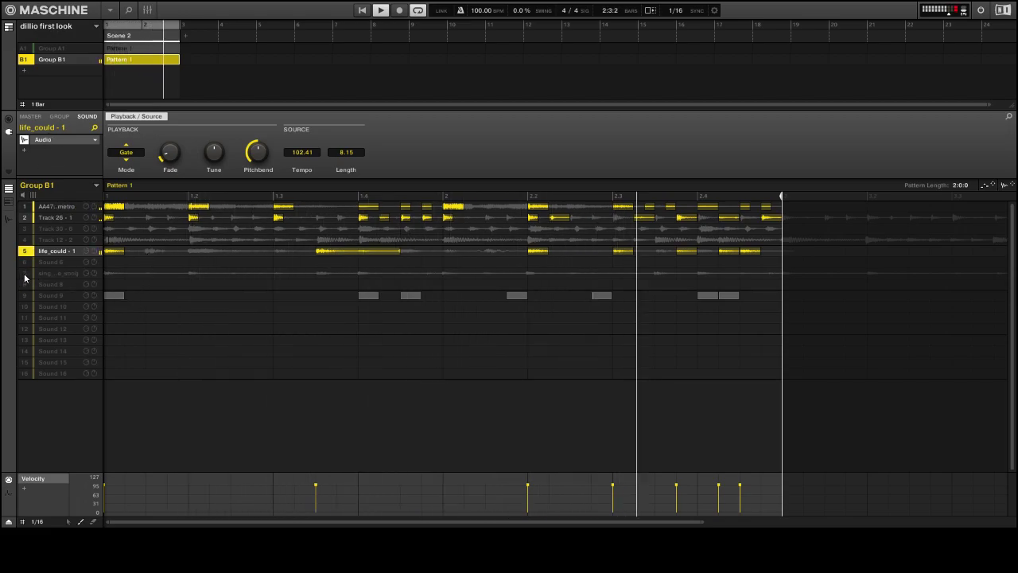
Step: Unmute sing_a_simple_song and set its playback mode to Gate
{"action": "left_click", "coordinate": [70, 273]}
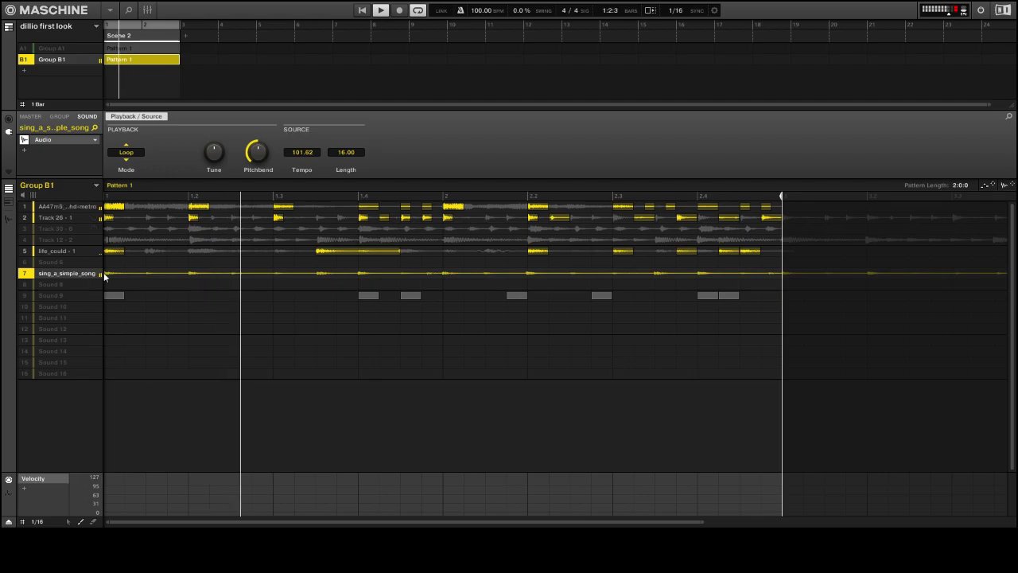
{"action": "left_click", "coordinate": [126, 152]}
{"action": "left_click", "coordinate": [125, 174]}
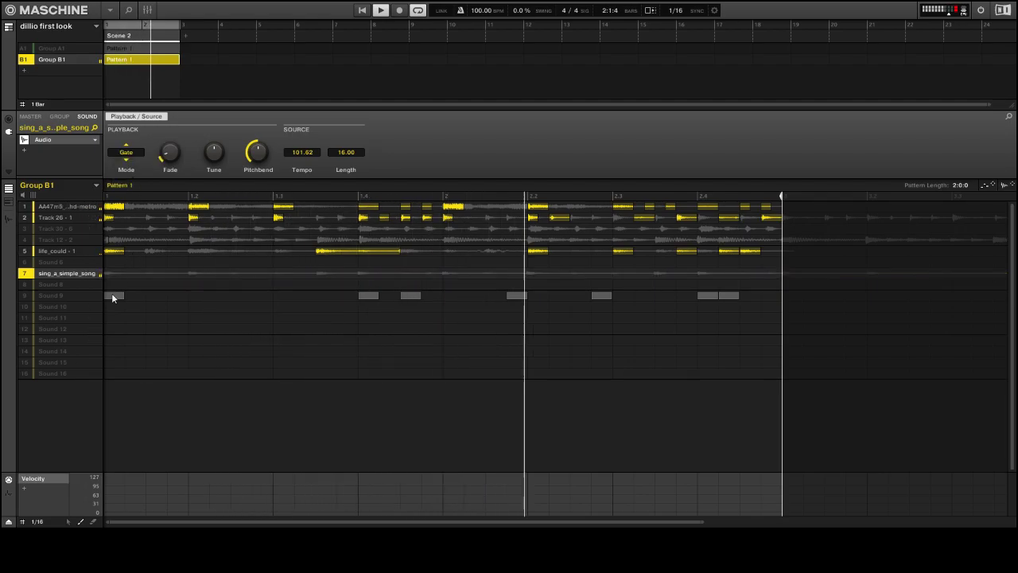
Step: Draw one-beat sing_a_simple_song notes at 1, 1.3 and 1.4, plus 1/16 notes at 2.3, mid-beat 2.3 and within 2.4
{"action": "left_click", "coordinate": [40, 521]}
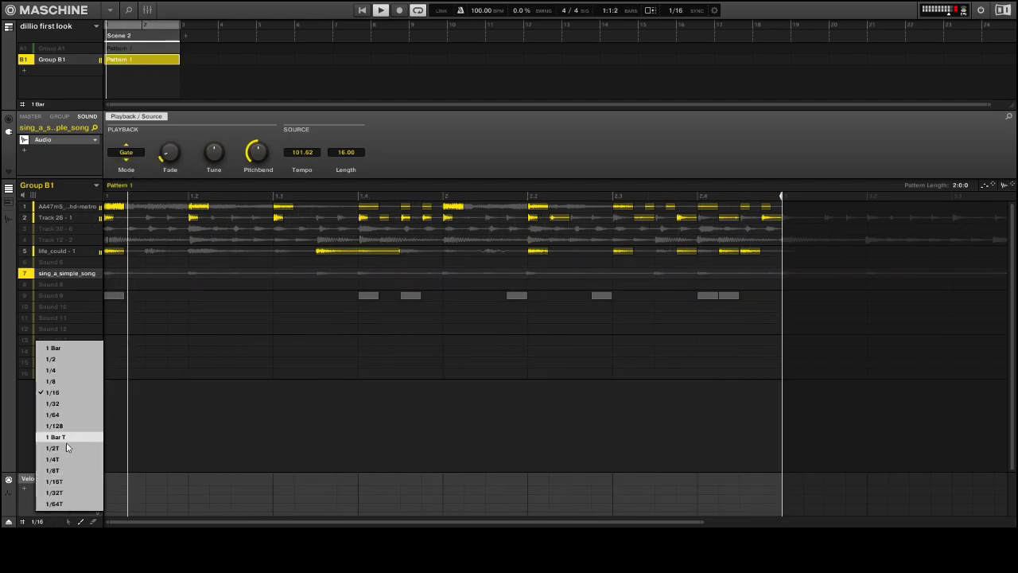
{"action": "left_click", "coordinate": [110, 272]}
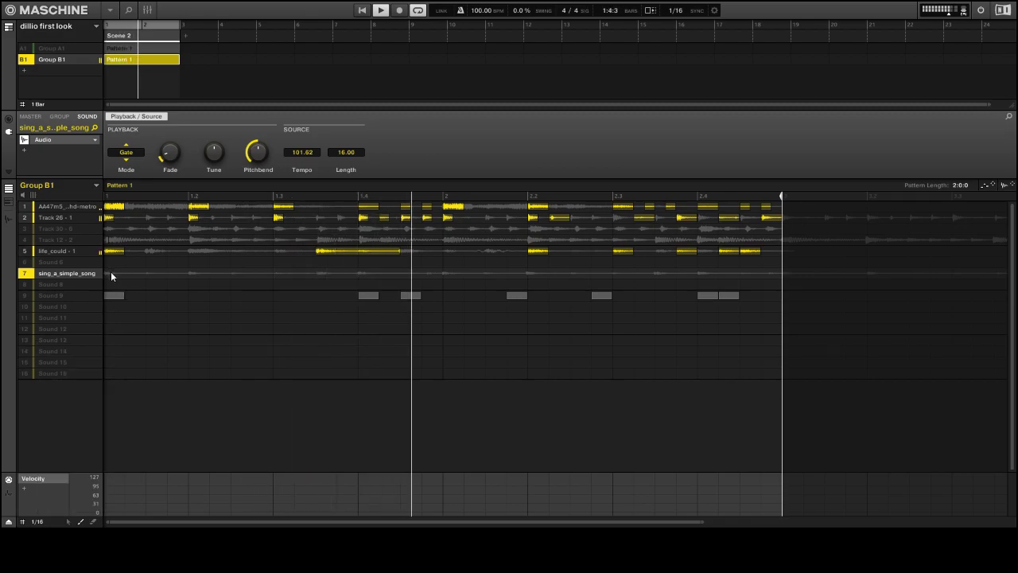
{"action": "left_click_drag", "start_coordinate": [110, 275], "coordinate": [188, 278]}
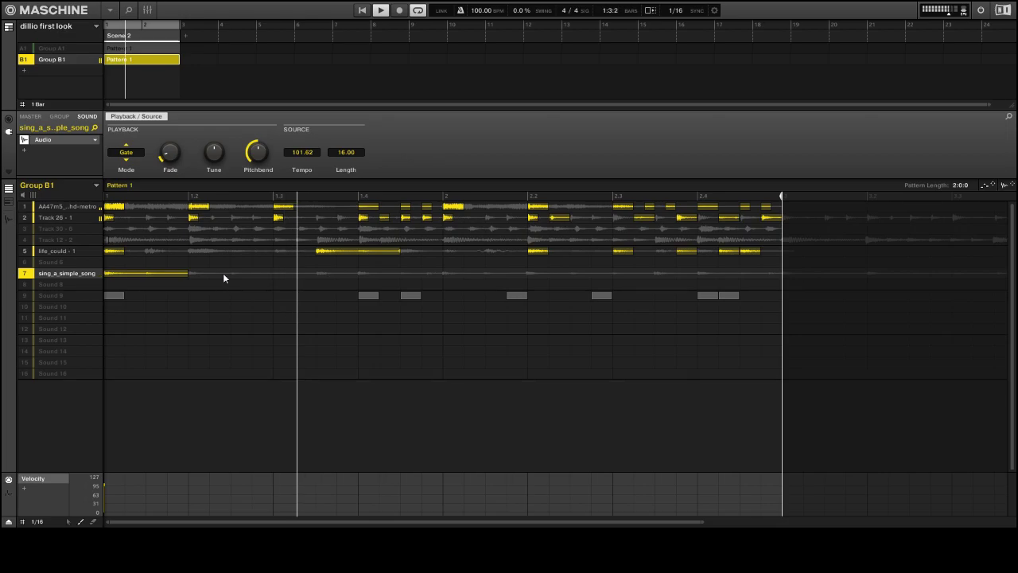
{"action": "left_click", "coordinate": [280, 275]}
{"action": "left_click_drag", "start_coordinate": [280, 278], "coordinate": [446, 279]}
{"action": "left_click", "coordinate": [374, 275]}
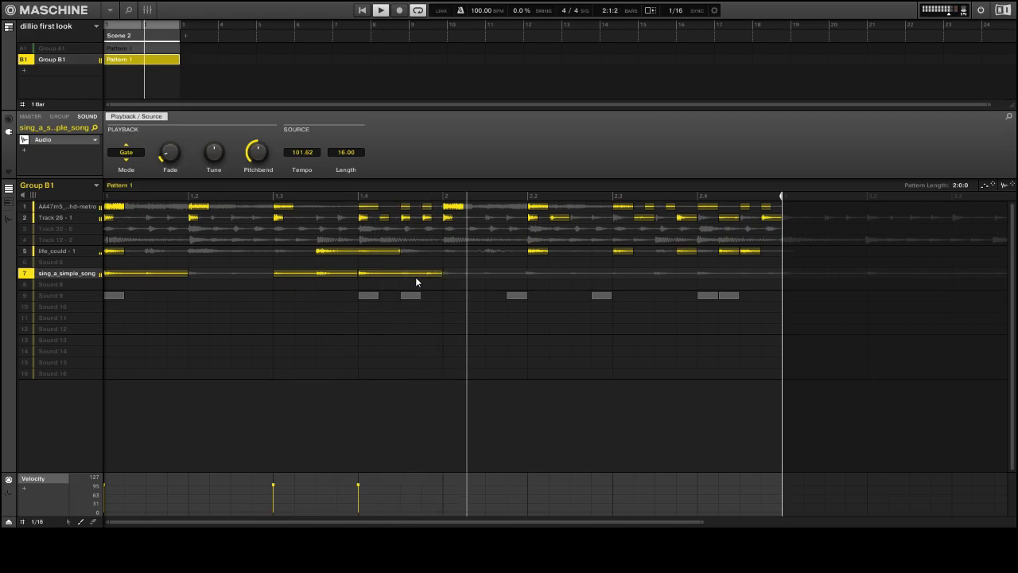
{"action": "left_click", "coordinate": [617, 274]}
{"action": "left_click", "coordinate": [735, 274]}
Step: In the piano roll, replace the one-beat sing_a_simple_song note at 1.3 with four consecutive 1/16 notes at different pitches
{"action": "left_click", "coordinate": [8, 201]}
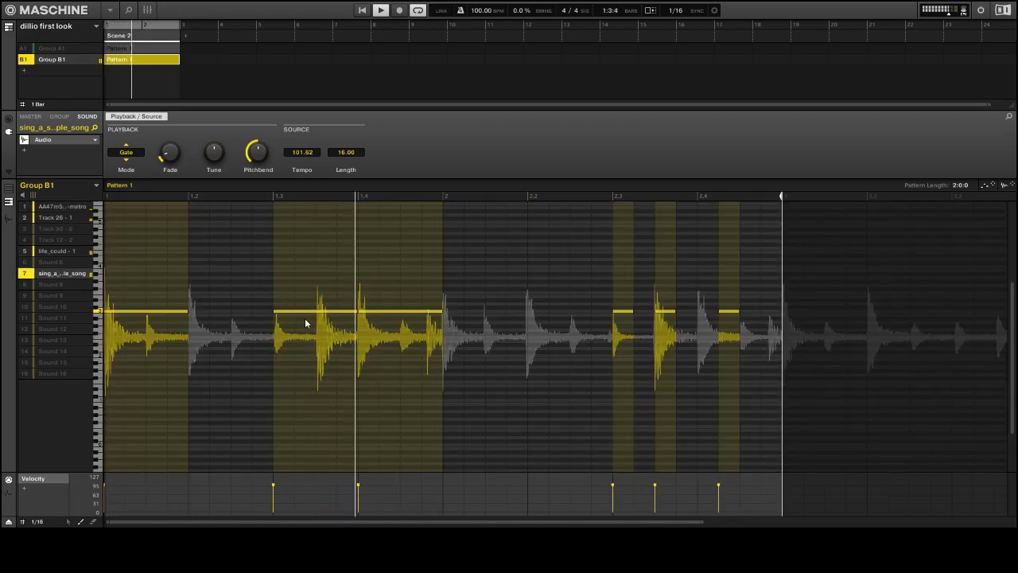
{"action": "left_click", "coordinate": [305, 309]}
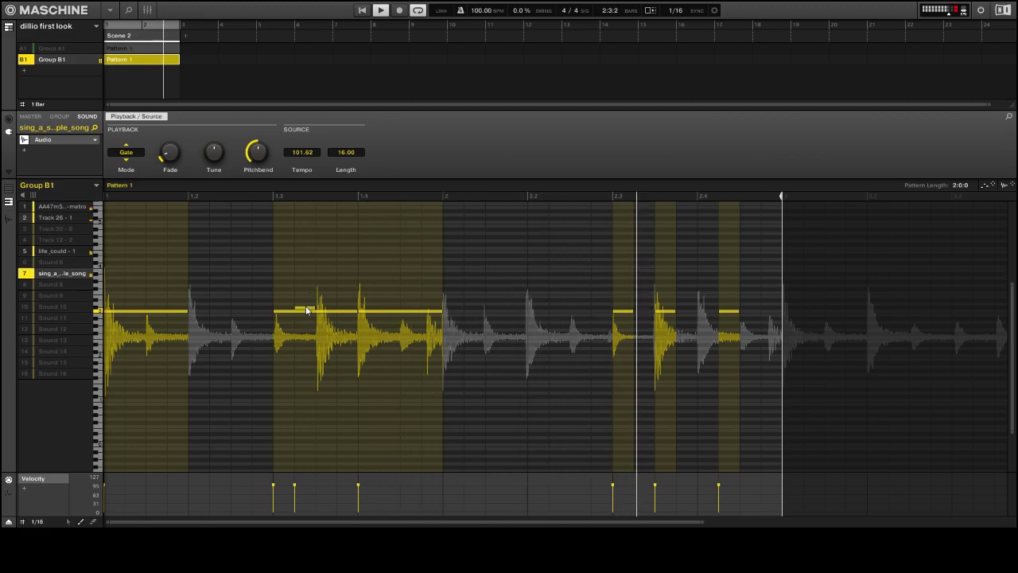
{"action": "right_click", "coordinate": [306, 310]}
{"action": "left_click", "coordinate": [303, 310]}
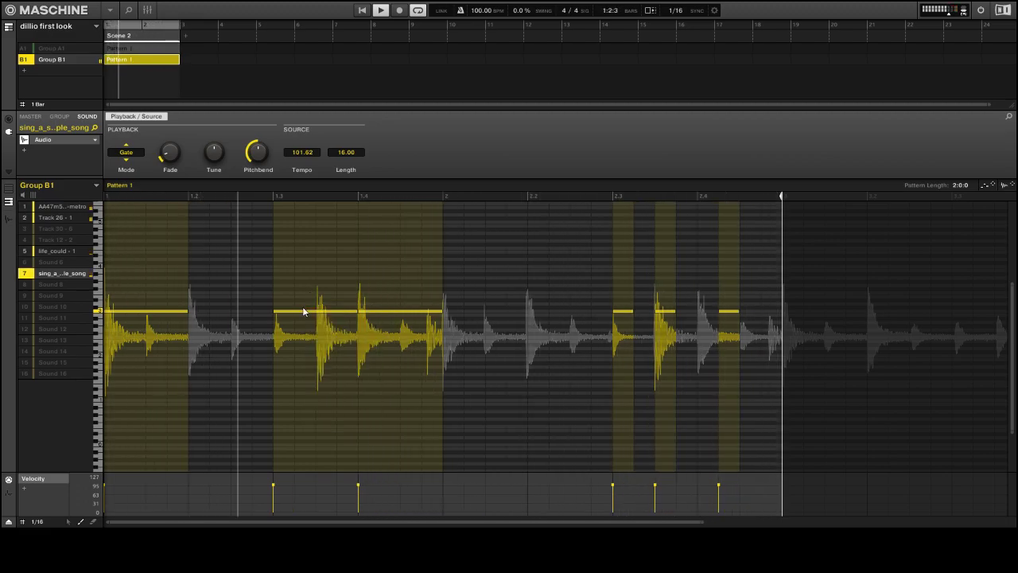
{"action": "left_click", "coordinate": [299, 309]}
{"action": "left_click", "coordinate": [283, 256]}
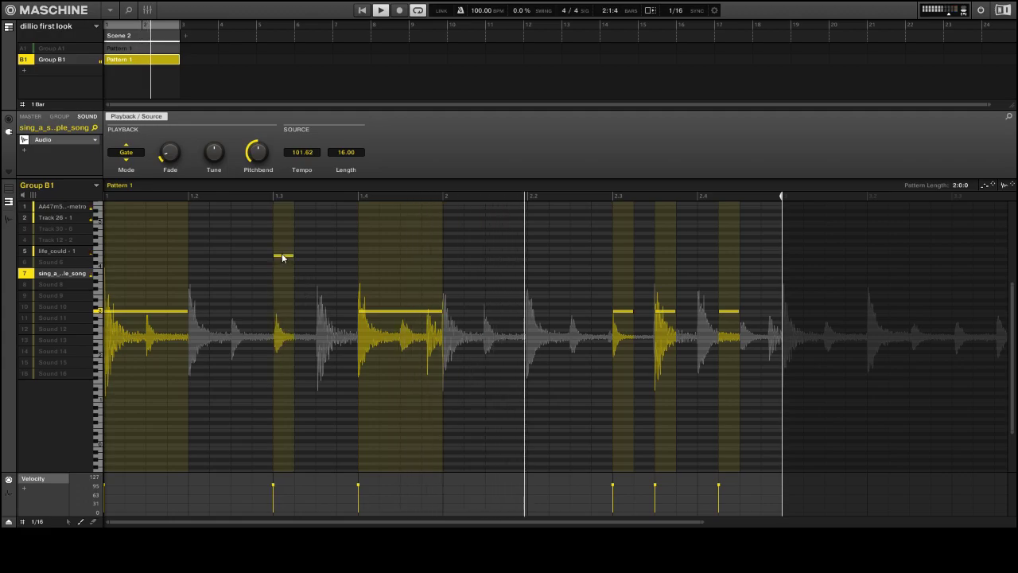
{"action": "left_click", "coordinate": [325, 234]}
{"action": "left_click", "coordinate": [305, 300]}
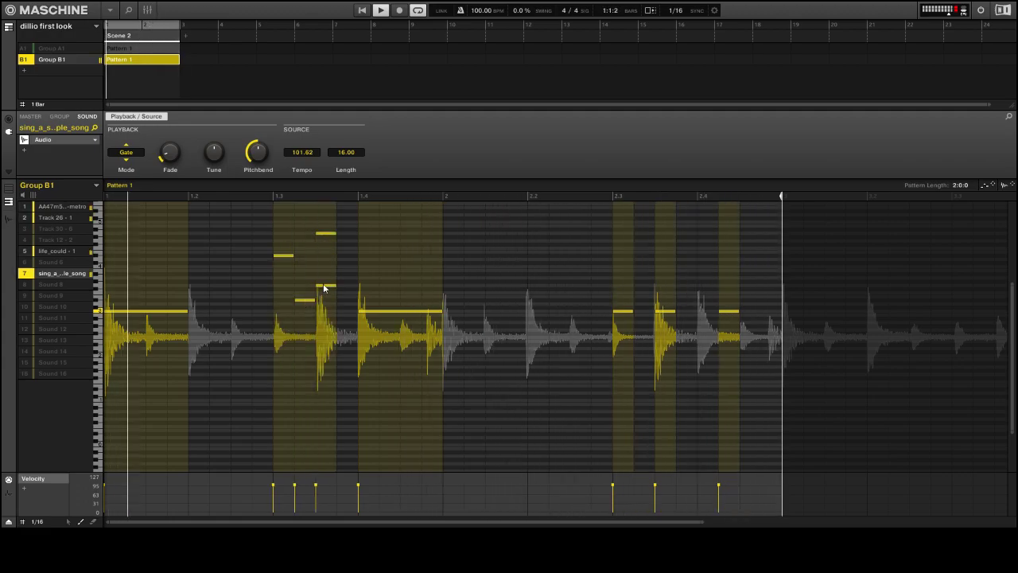
{"action": "left_click", "coordinate": [345, 285]}
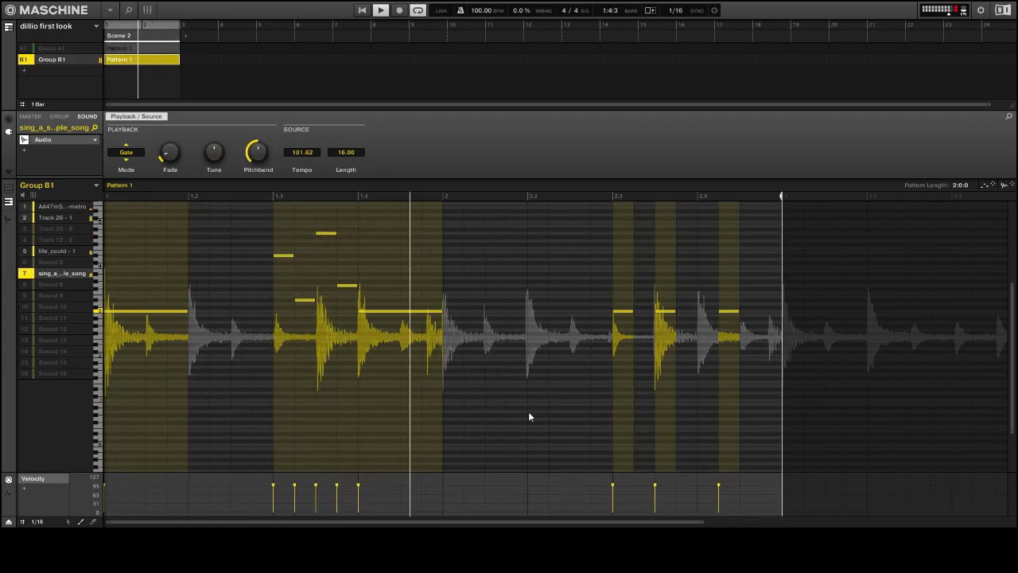
Step: Add 1/16 notes at varied pitches mid-beat 2.1, in the middle of 2.2, at the pattern's end and mid-beat 1.1
{"action": "left_click", "coordinate": [559, 411]}
{"action": "left_click", "coordinate": [495, 460]}
{"action": "left_click", "coordinate": [580, 382]}
{"action": "left_click", "coordinate": [580, 266]}
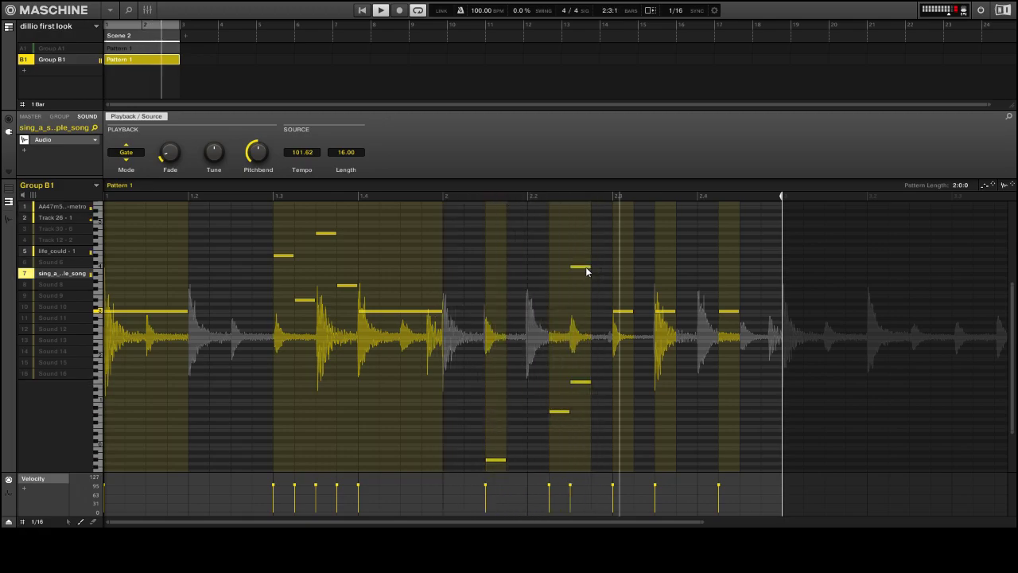
{"action": "left_click", "coordinate": [770, 374]}
{"action": "left_click", "coordinate": [157, 437]}
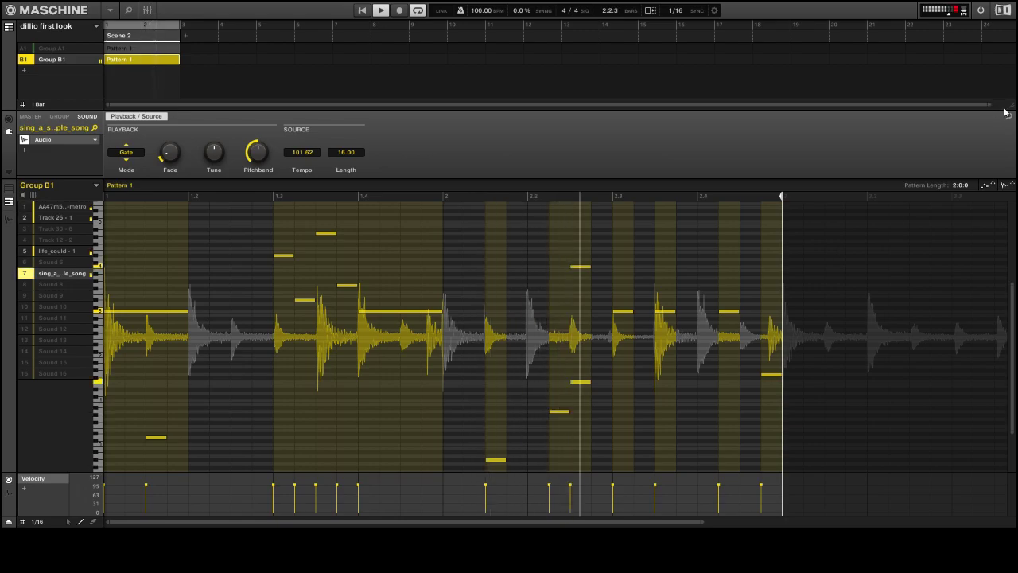
{"action": "left_click", "coordinate": [8, 189]}
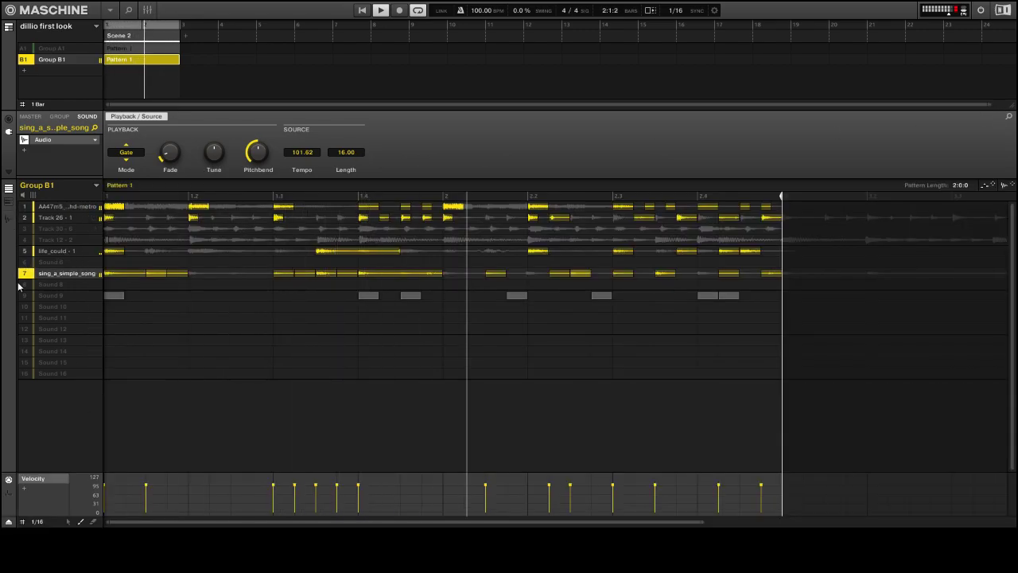
Step: Unmute Track 12 - 2 and set its playback mode to Gate
{"action": "left_click", "coordinate": [21, 239]}
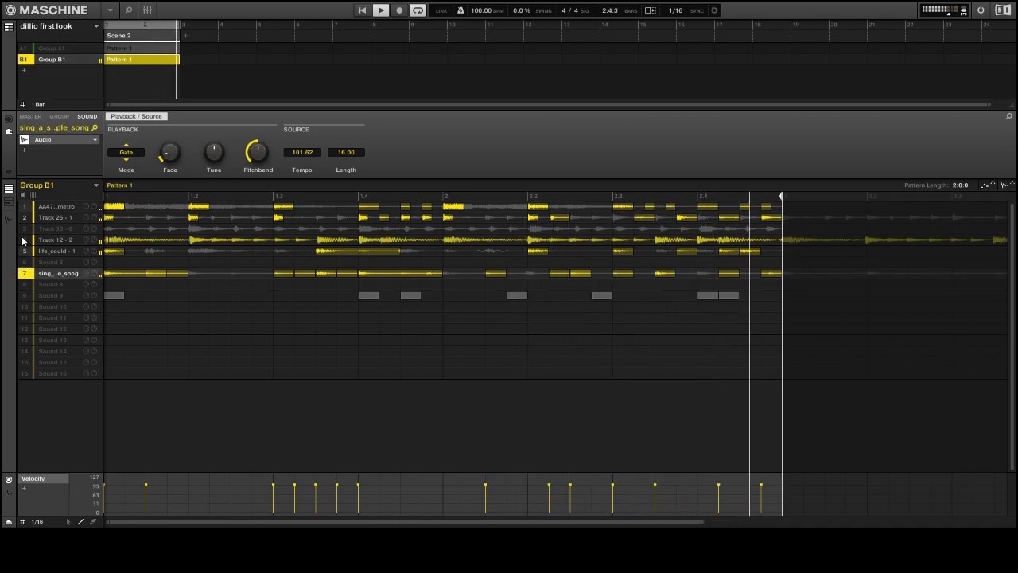
{"action": "left_click", "coordinate": [32, 239]}
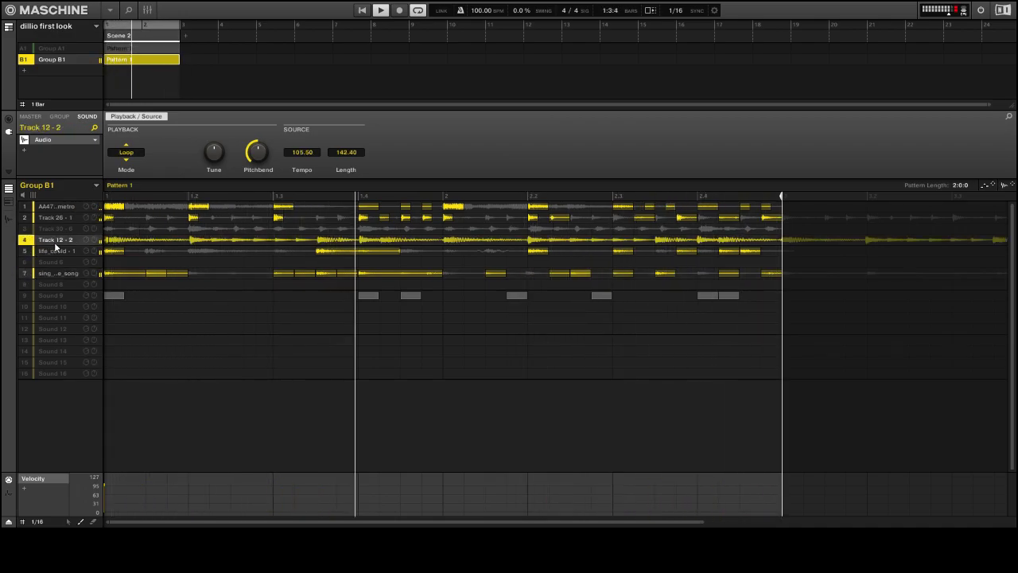
{"action": "left_click", "coordinate": [126, 152]}
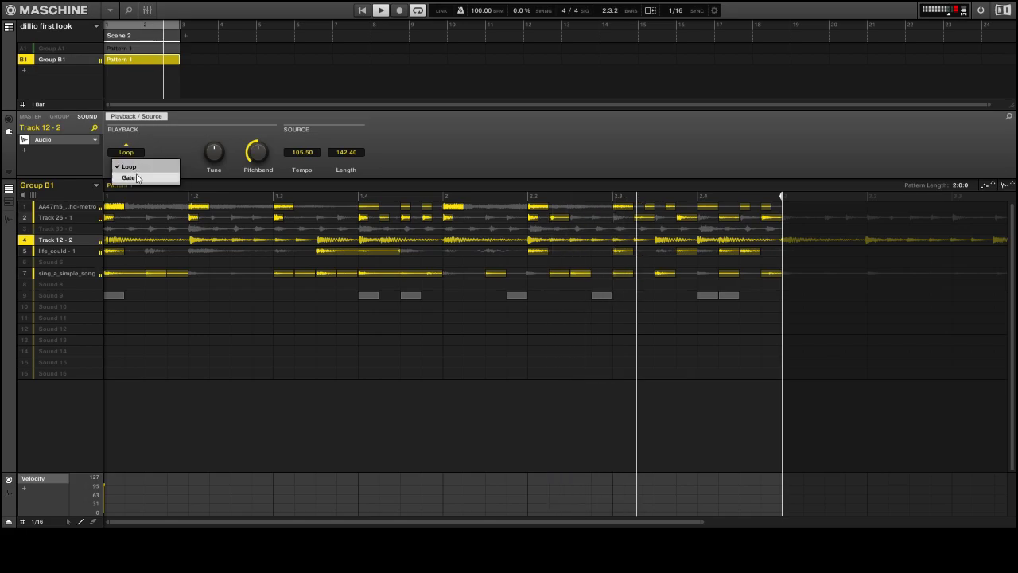
{"action": "left_click", "coordinate": [128, 175]}
Step: Draw a one-beat Track 12 - 2 note at 1.2, plus 1/16 notes at 1.4 and mid-beat 2.2, 2.3 and 2.4
{"action": "left_click", "coordinate": [192, 240]}
{"action": "left_click_drag", "start_coordinate": [192, 240], "coordinate": [273, 241]}
{"action": "left_click", "coordinate": [577, 241]}
{"action": "left_click", "coordinate": [665, 241]}
{"action": "left_click", "coordinate": [751, 242]}
{"action": "left_click", "coordinate": [362, 241]}
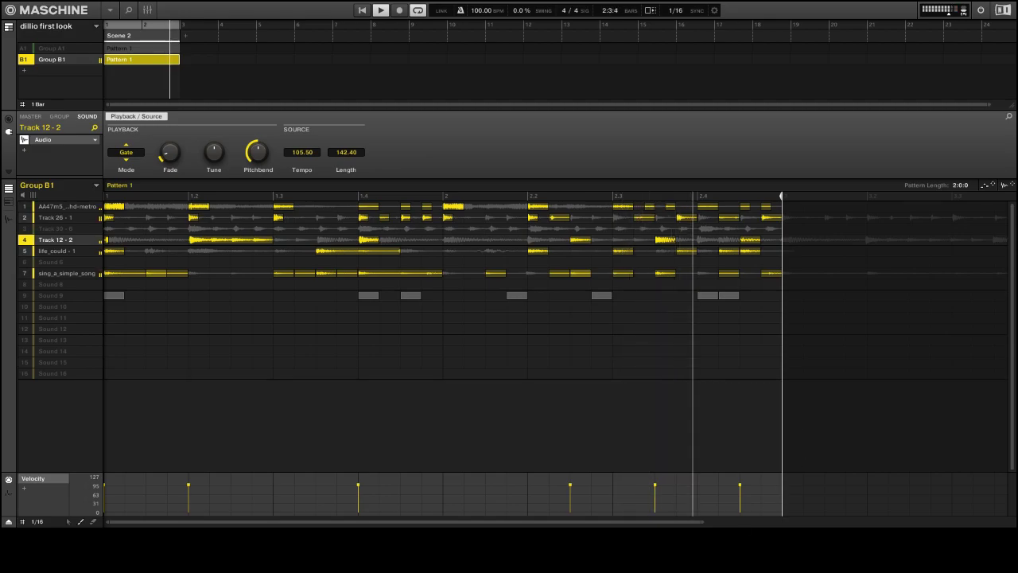
Step: Set the step grid to 1/64 and add four short Track 12 - 2 notes through the second half of beat 1.3
{"action": "left_click_drag", "start_coordinate": [704, 521], "coordinate": [377, 496]}
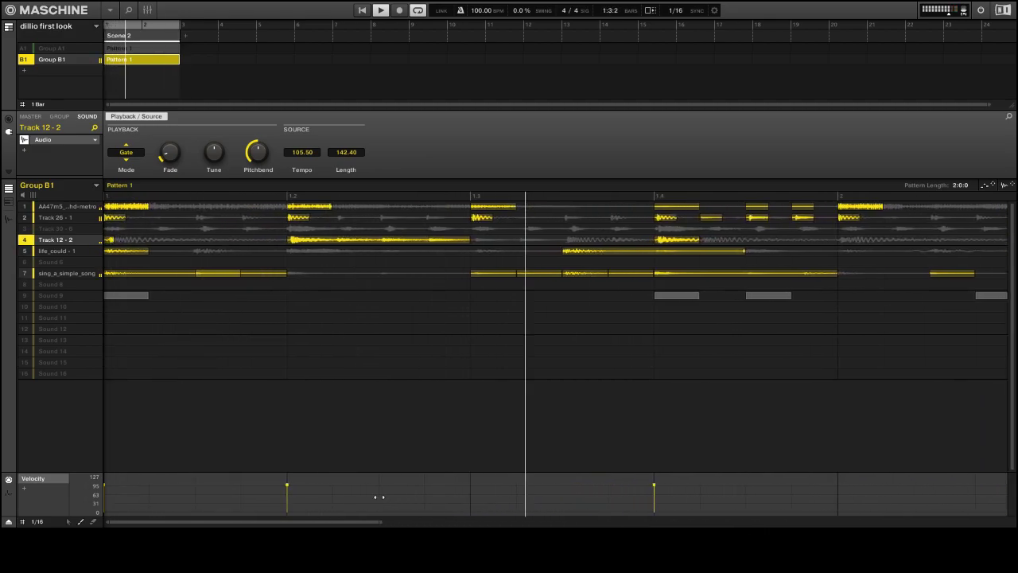
{"action": "left_click", "coordinate": [38, 521]}
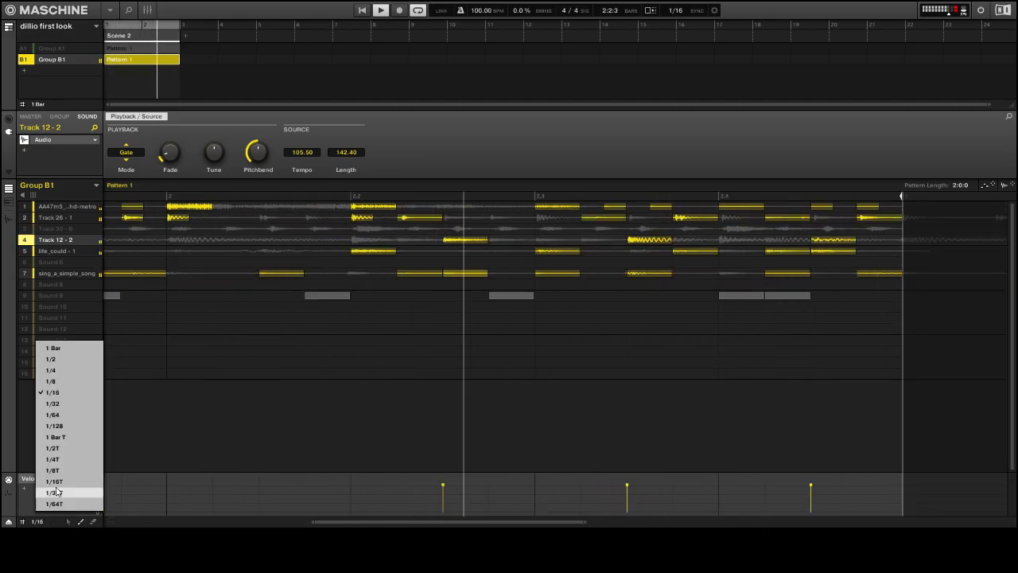
{"action": "left_click", "coordinate": [68, 414]}
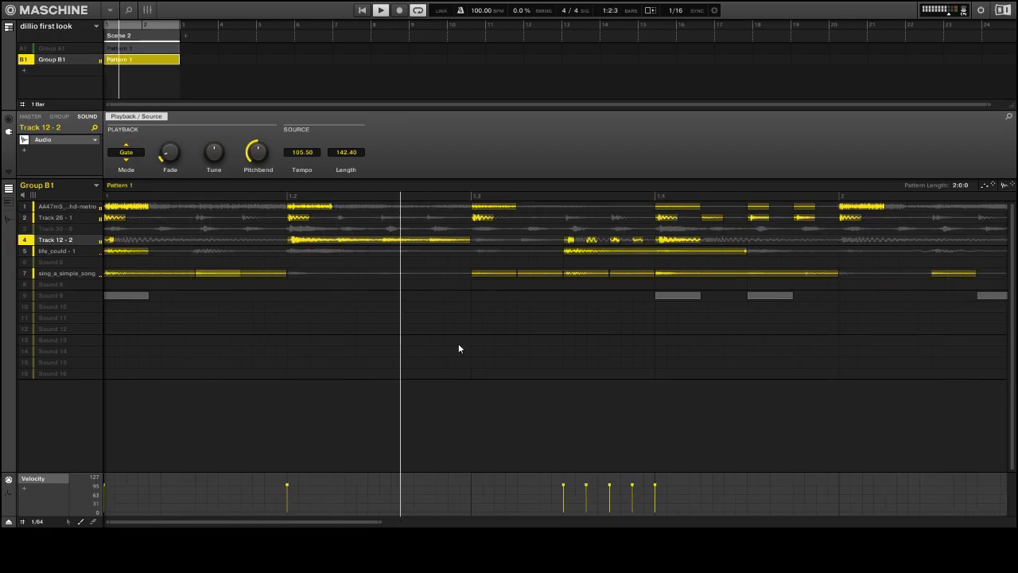
Step: Unmute Track 30 - 6, set its playback mode to Gate and scatter short notes across its pattern
{"action": "left_click", "coordinate": [608, 228]}
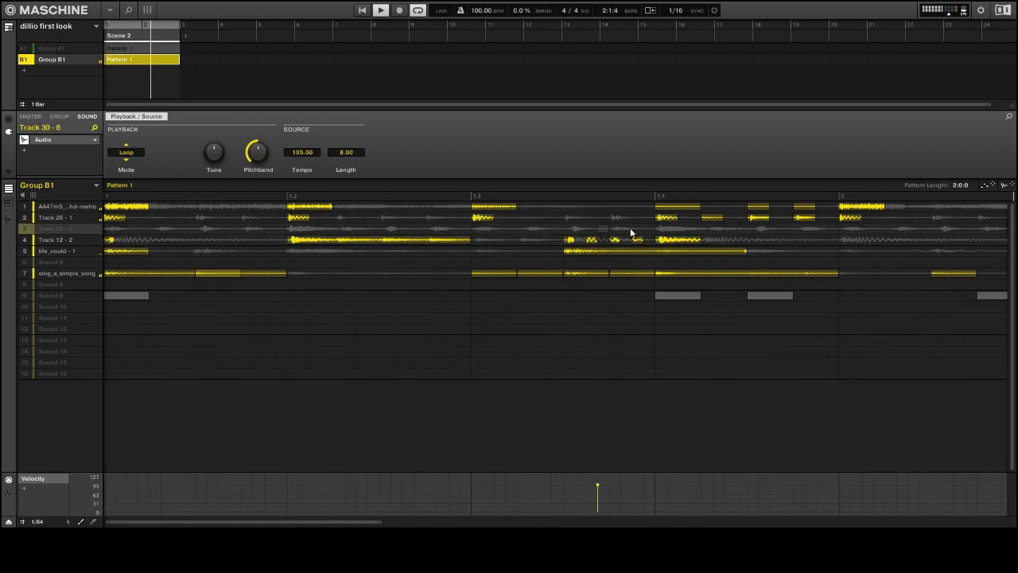
{"action": "left_click", "coordinate": [21, 229]}
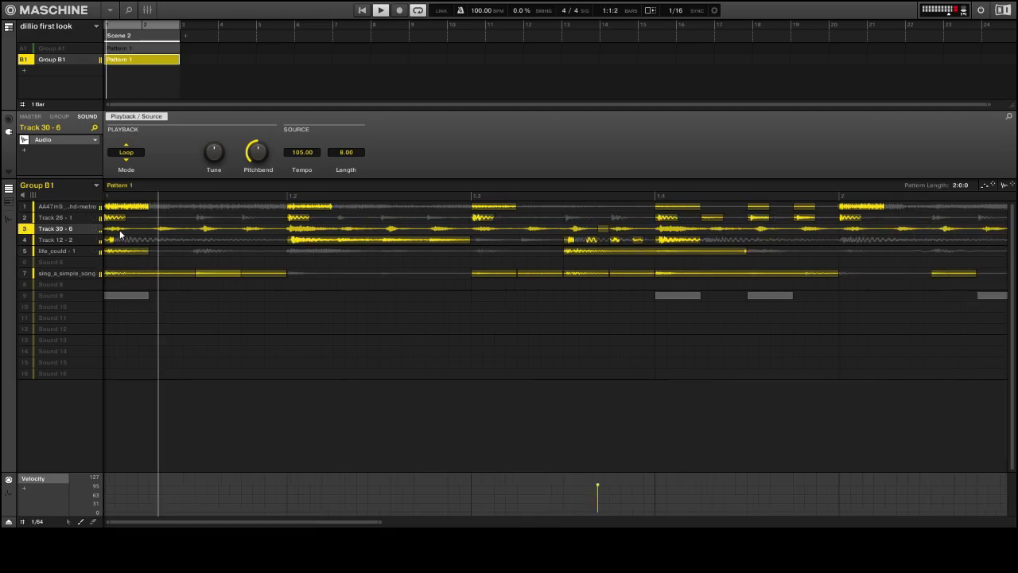
{"action": "left_click", "coordinate": [139, 155]}
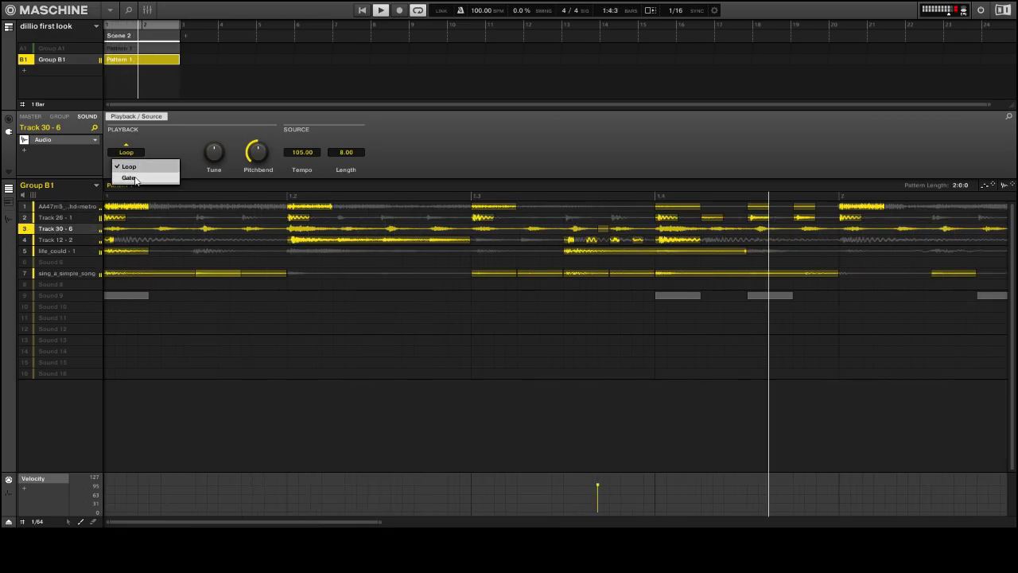
{"action": "left_click", "coordinate": [128, 177]}
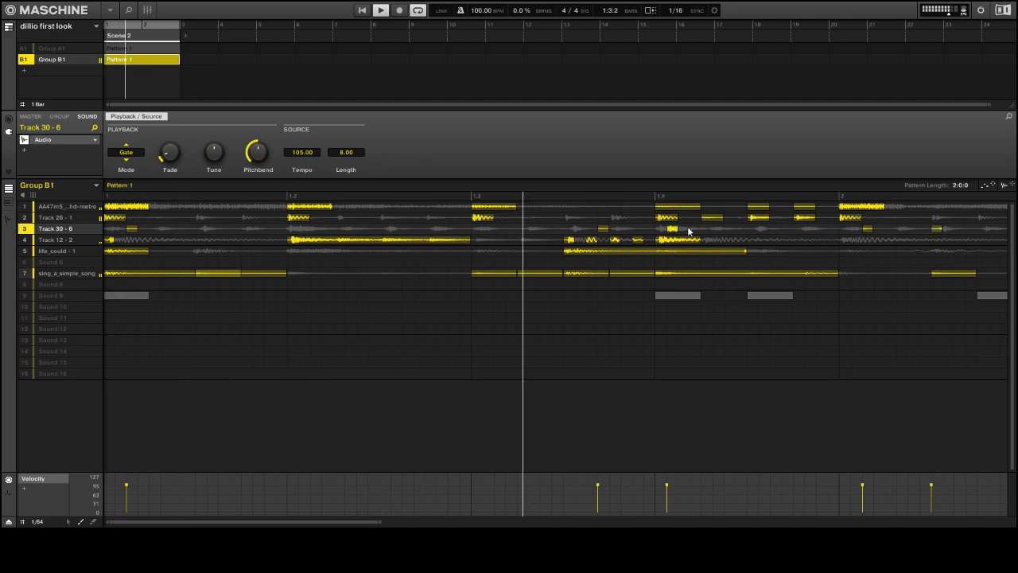
Step: Browse the ARK 3 Samples files to the Trap drum kit's Kicks folder and load Kick (10) onto Sound 10
{"action": "left_click", "coordinate": [127, 11]}
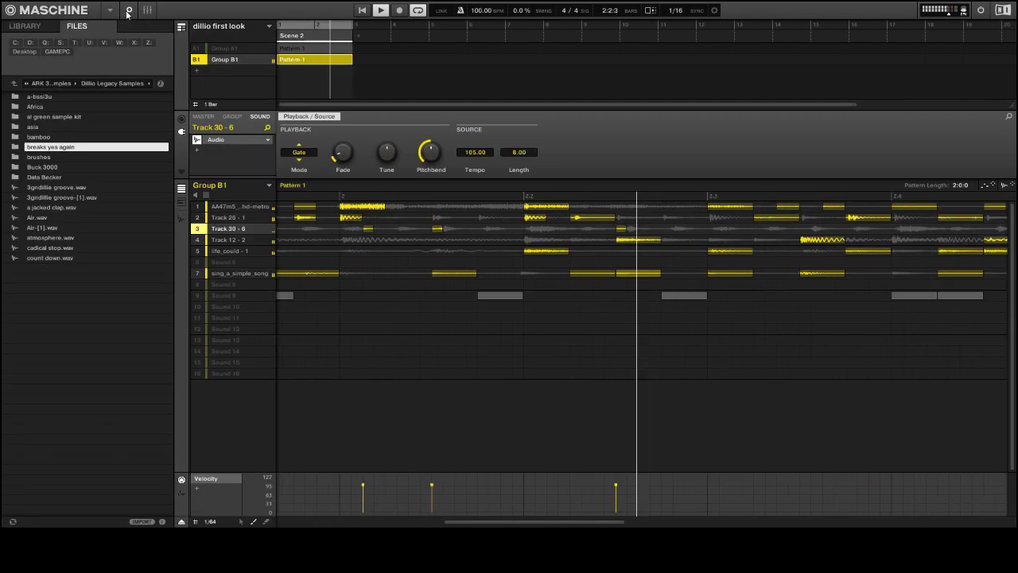
{"action": "left_click", "coordinate": [11, 86]}
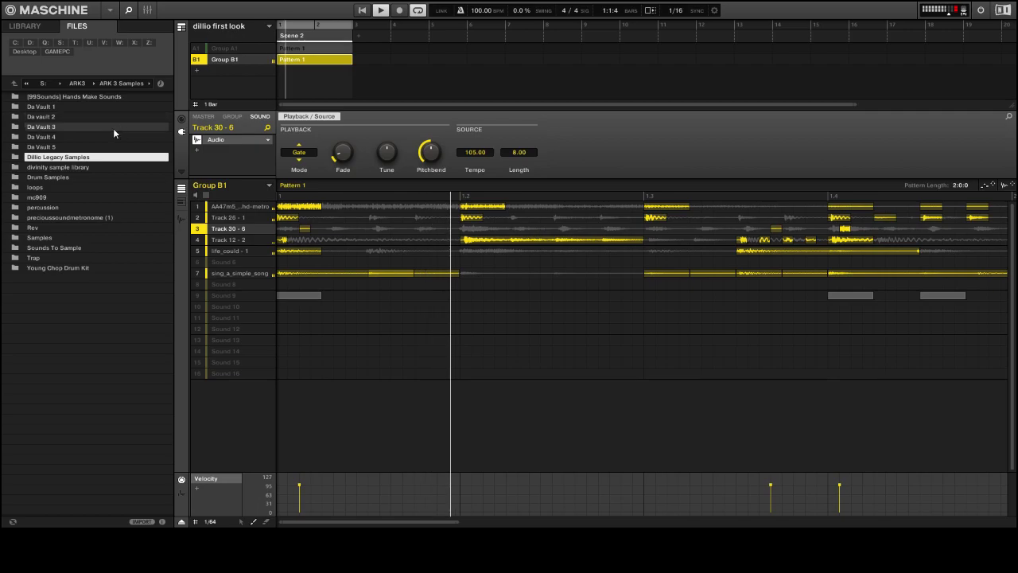
{"action": "double_click", "coordinate": [89, 257]}
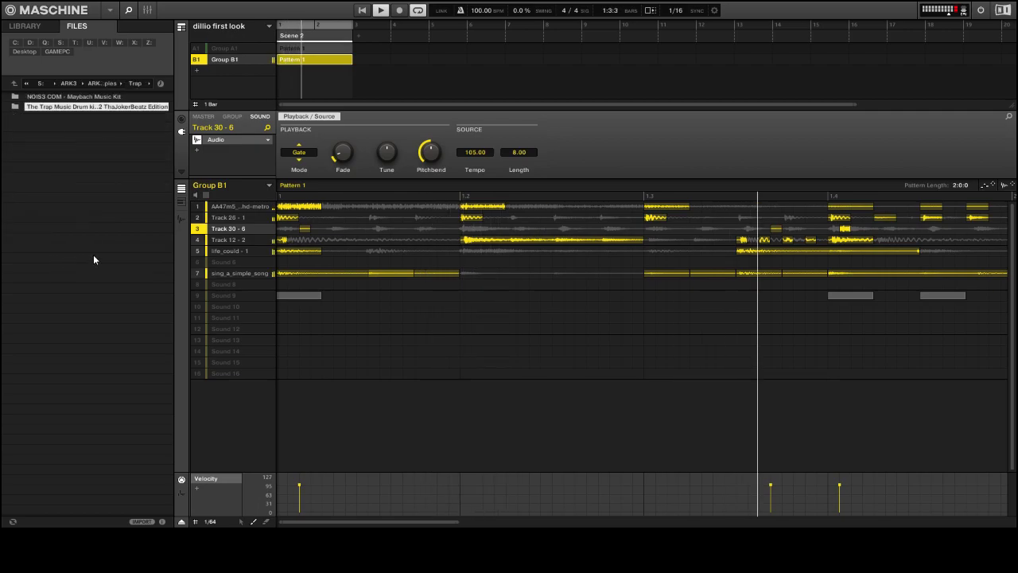
{"action": "double_click", "coordinate": [57, 106]}
{"action": "double_click", "coordinate": [68, 169]}
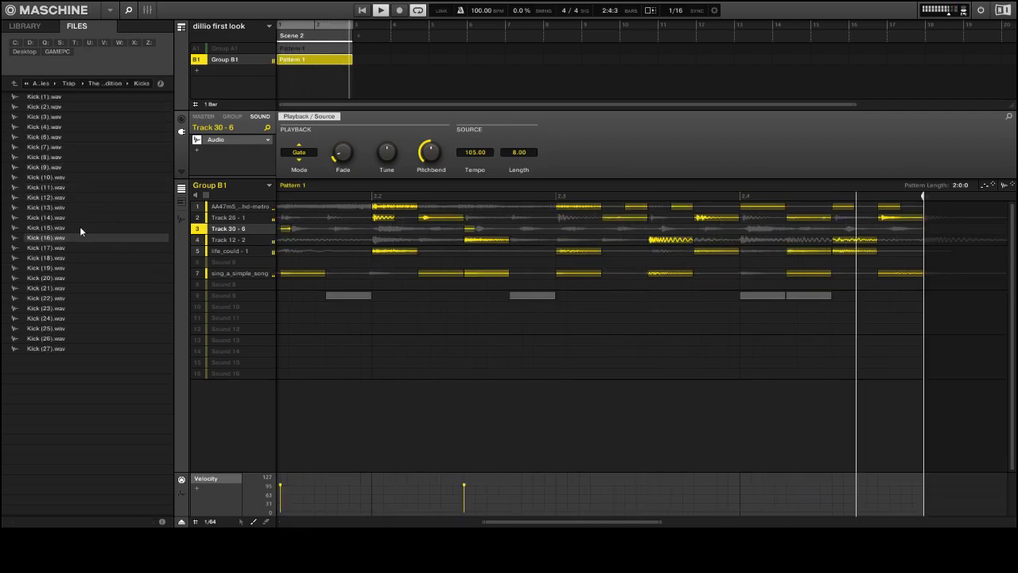
{"action": "left_click_drag", "start_coordinate": [245, 306], "coordinate": [238, 308]}
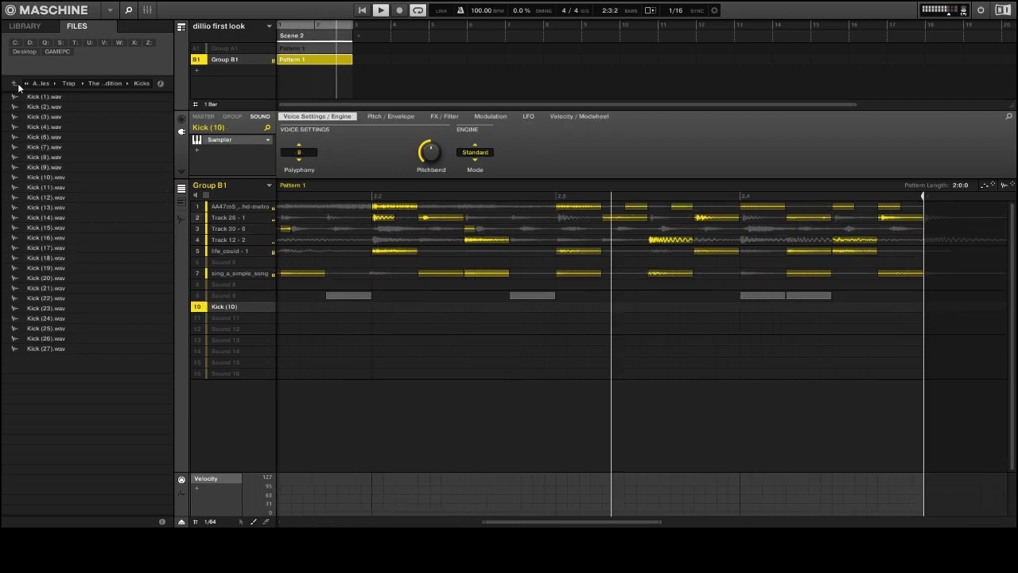
Step: Open the Snares folder of the same Trap drum kit in the file browser
{"action": "key", "text": "BackSpace"}
{"action": "left_click", "coordinate": [45, 187]}
{"action": "double_click", "coordinate": [39, 198]}
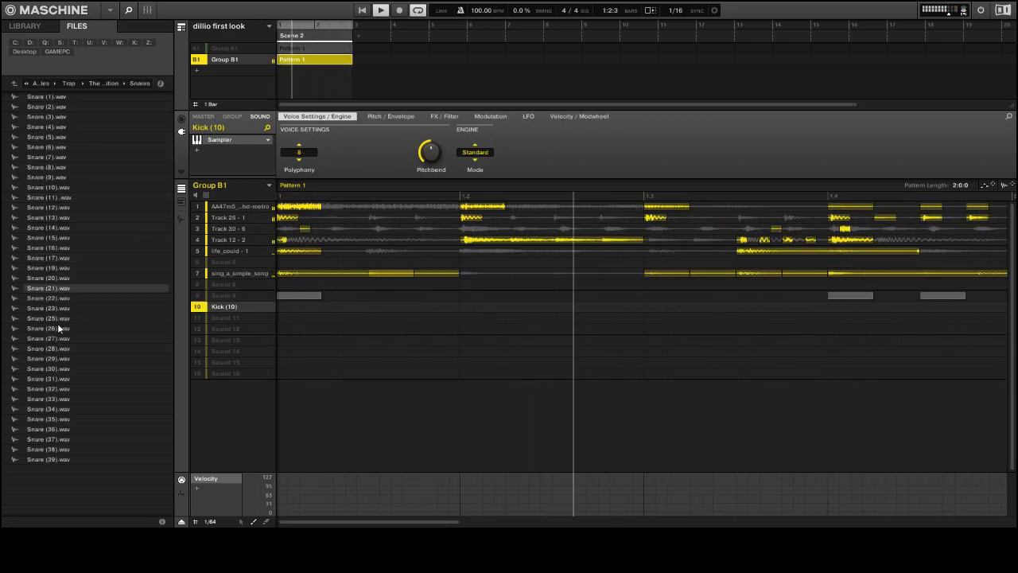
Step: Audition the snare samples one after another from Snare (31) back to Snare (15)
{"action": "left_click", "coordinate": [47, 379]}
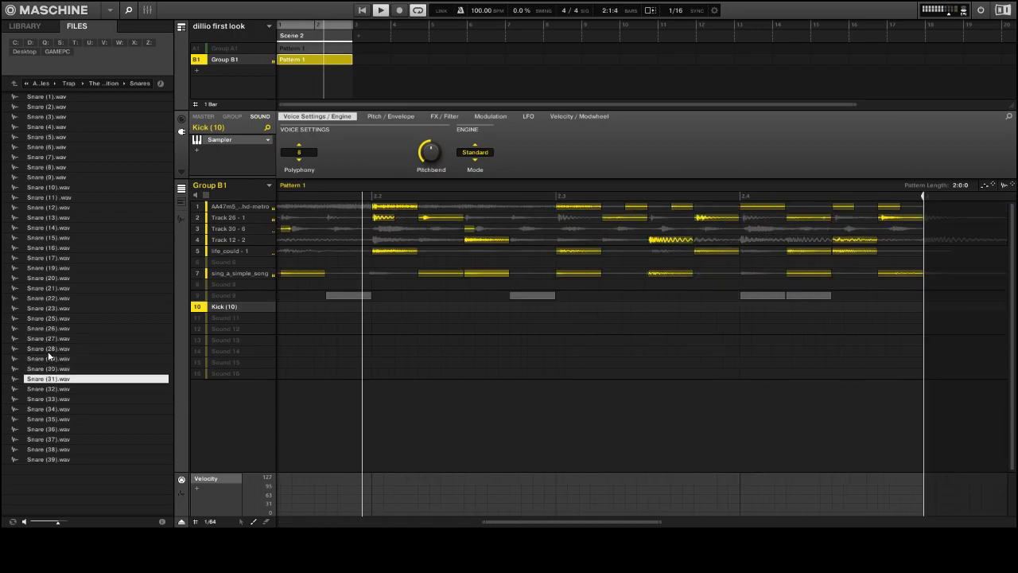
{"action": "left_click", "coordinate": [48, 348]}
{"action": "left_click", "coordinate": [48, 338]}
{"action": "left_click", "coordinate": [48, 328]}
{"action": "key", "text": "Up"}
{"action": "key", "text": "Up"}
{"action": "key", "text": "Up"}
{"action": "key", "text": "Up"}
{"action": "key", "text": "Up"}
{"action": "key", "text": "Up"}
{"action": "key", "text": "Up"}
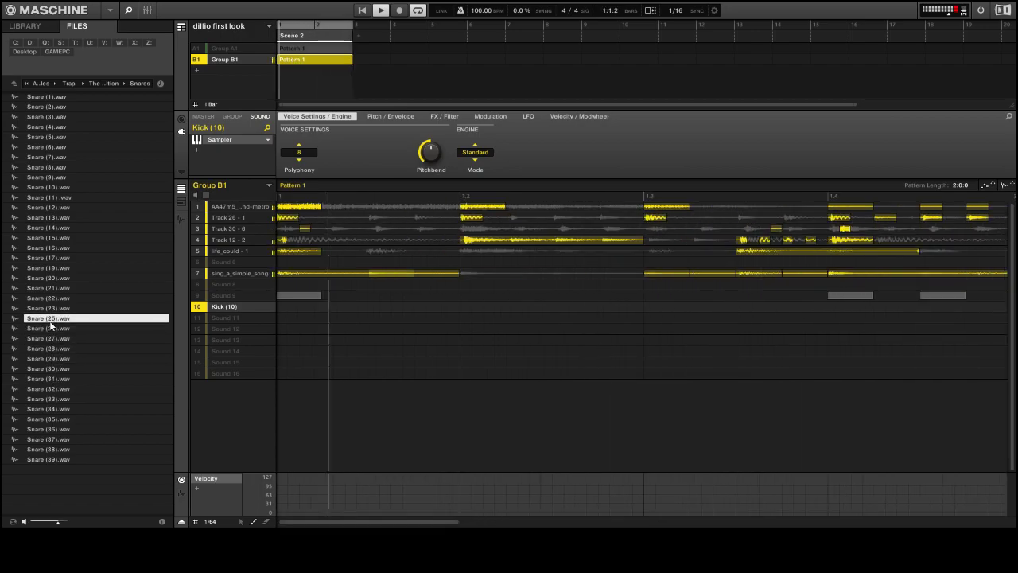
{"action": "key", "text": "Up"}
{"action": "key", "text": "Up"}
{"action": "key", "text": "Up"}
{"action": "key", "text": "Up"}
{"action": "key", "text": "Up"}
{"action": "key", "text": "Up"}
{"action": "key", "text": "Up"}
{"action": "key", "text": "Up"}
{"action": "key", "text": "Up"}
{"action": "key", "text": "Up"}
{"action": "key", "text": "Up"}
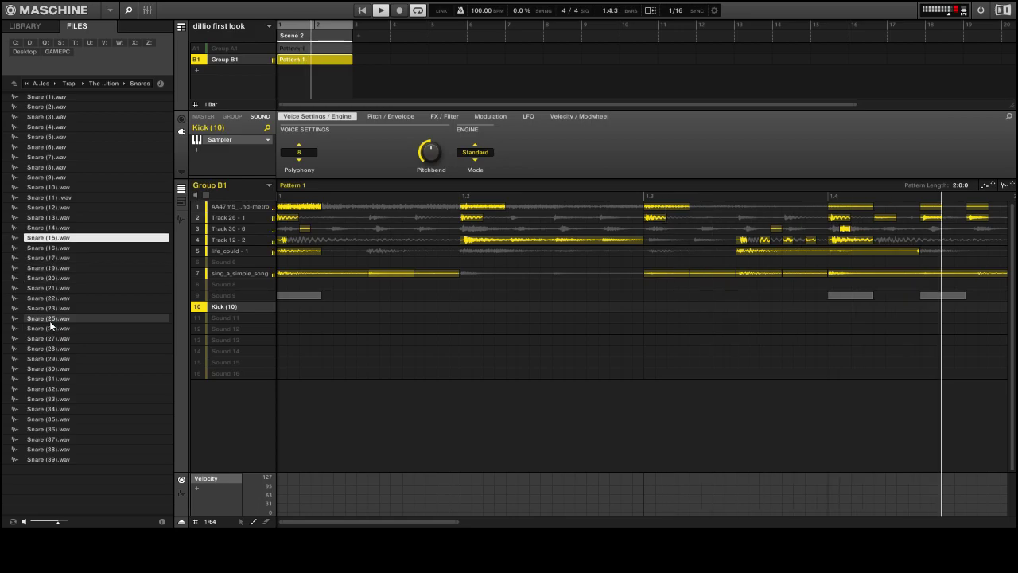
Step: Audition the samples around Snare (31) again and load Snare (32) onto Sound 11
{"action": "left_click", "coordinate": [67, 381]}
{"action": "key", "text": "Down"}
{"action": "key", "text": "Down"}
{"action": "key", "text": "Up"}
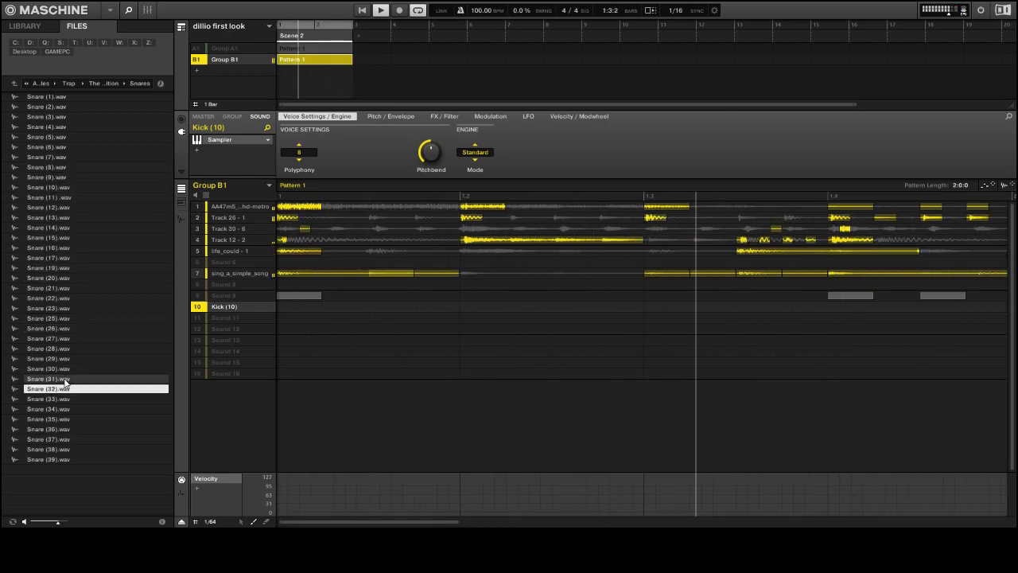
{"action": "left_click", "coordinate": [248, 317]}
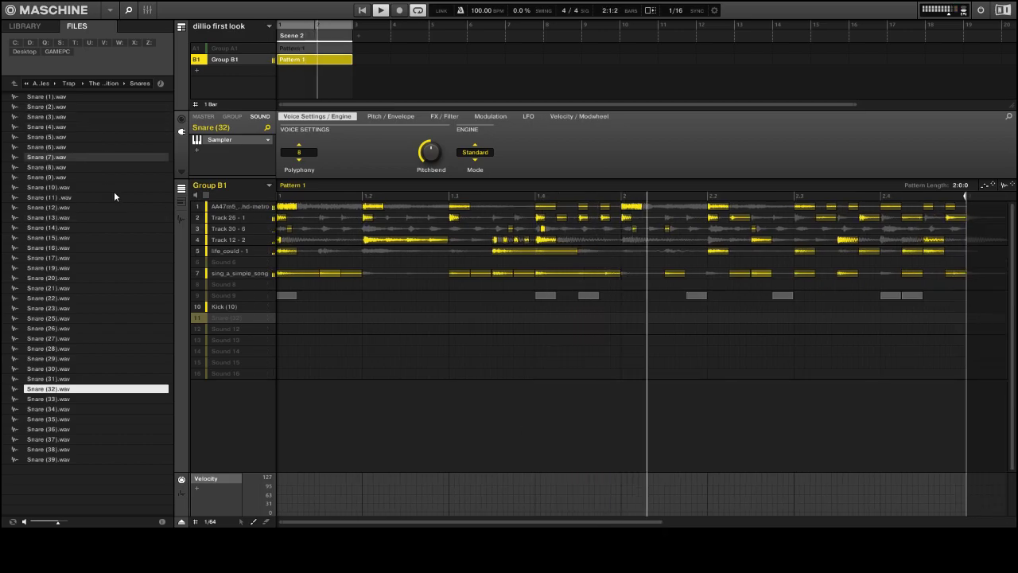
Step: Draw a Kick (10) note at the start of Group B1's pattern and set the step grid to 1/16
{"action": "left_click", "coordinate": [280, 306]}
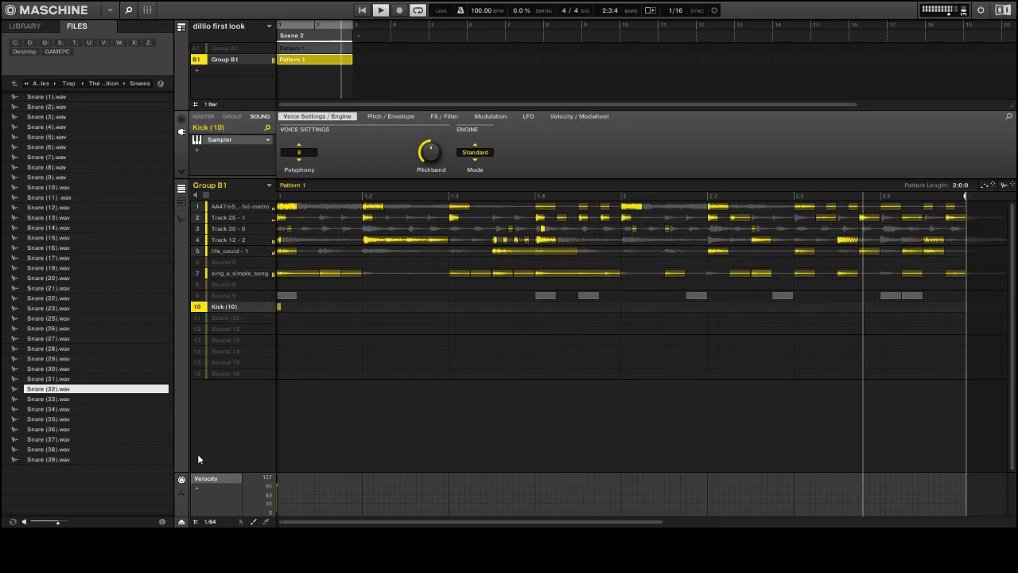
{"action": "left_click", "coordinate": [210, 521]}
{"action": "left_click", "coordinate": [238, 394]}
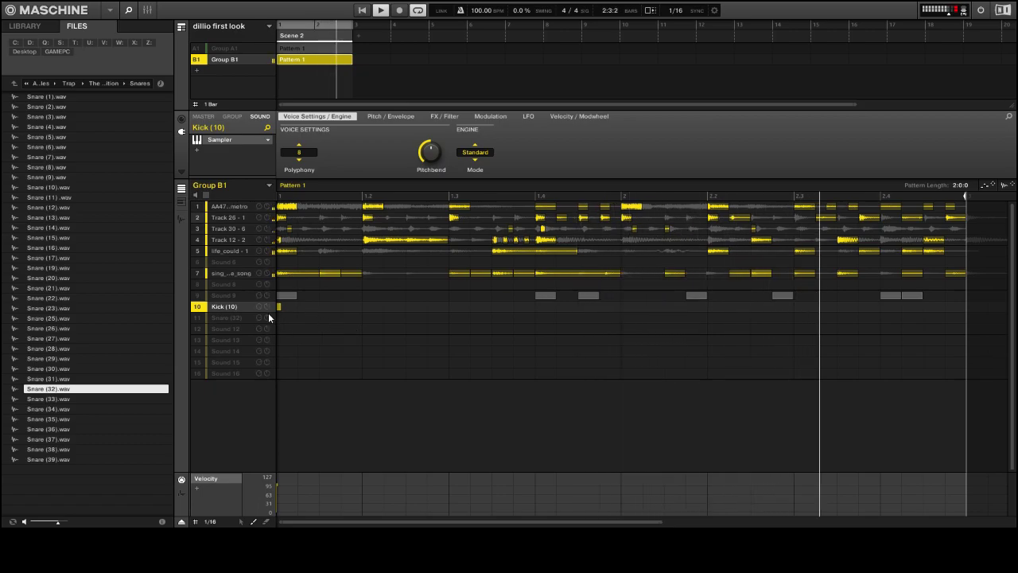
Step: Draw Snare (32) notes on beat 3 of both bars and Kick (10) notes at 1.4.3, 2.1.3, 2.4.2 and 2.4.4
{"action": "left_click", "coordinate": [452, 317]}
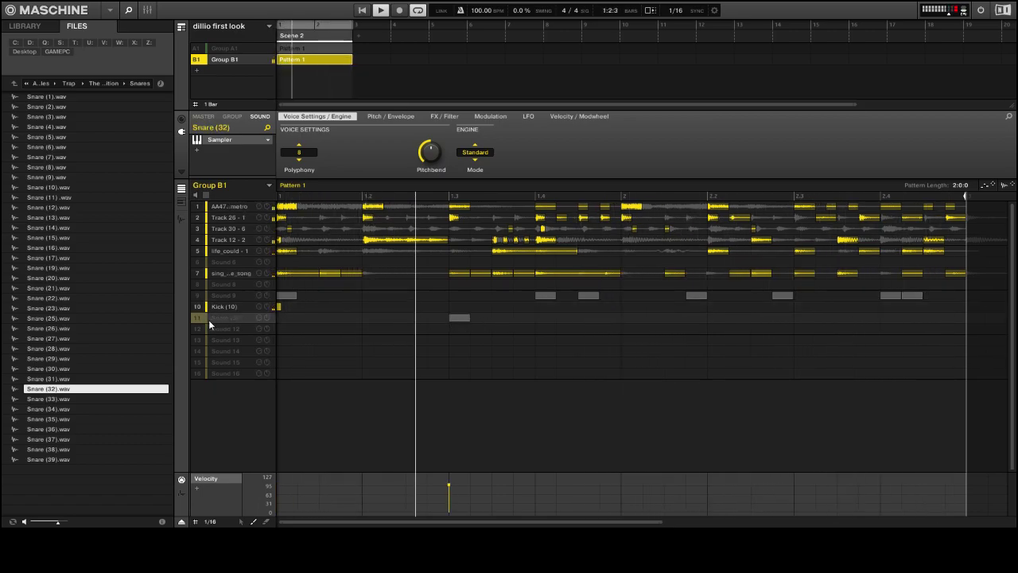
{"action": "left_click", "coordinate": [585, 305]}
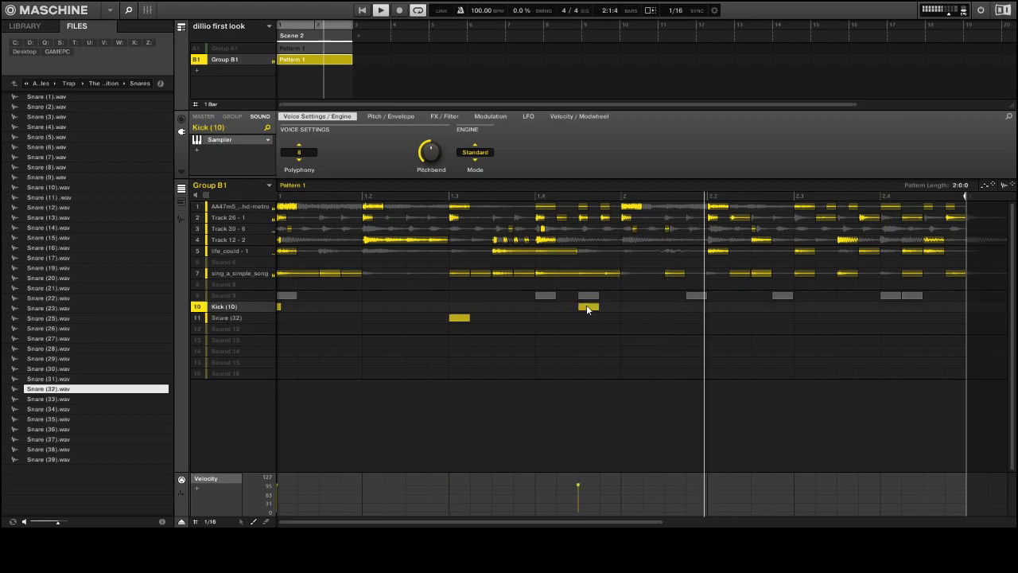
{"action": "left_click", "coordinate": [674, 305]}
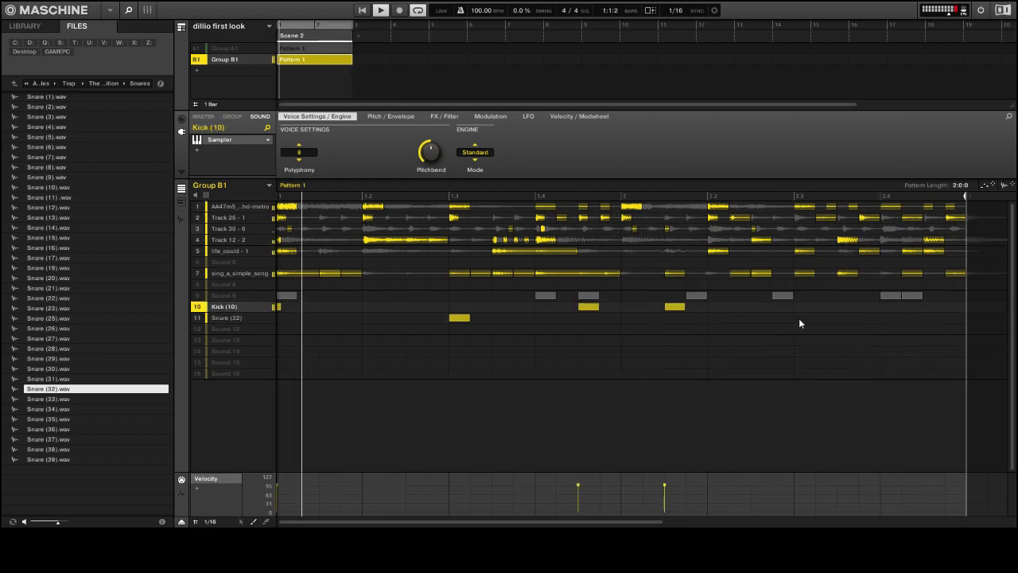
{"action": "left_click", "coordinate": [799, 318]}
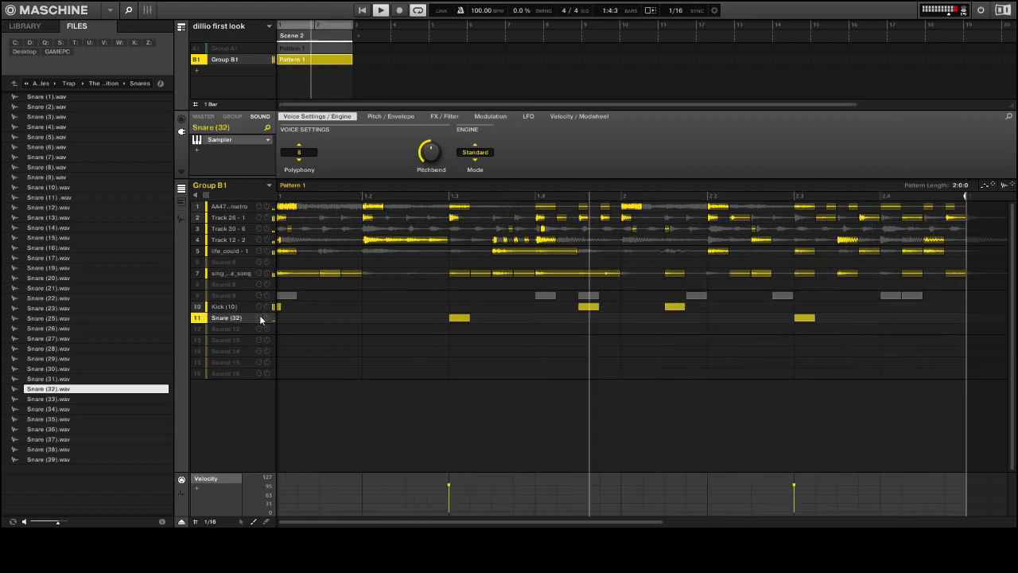
{"action": "left_click", "coordinate": [911, 307]}
{"action": "left_click", "coordinate": [953, 306]}
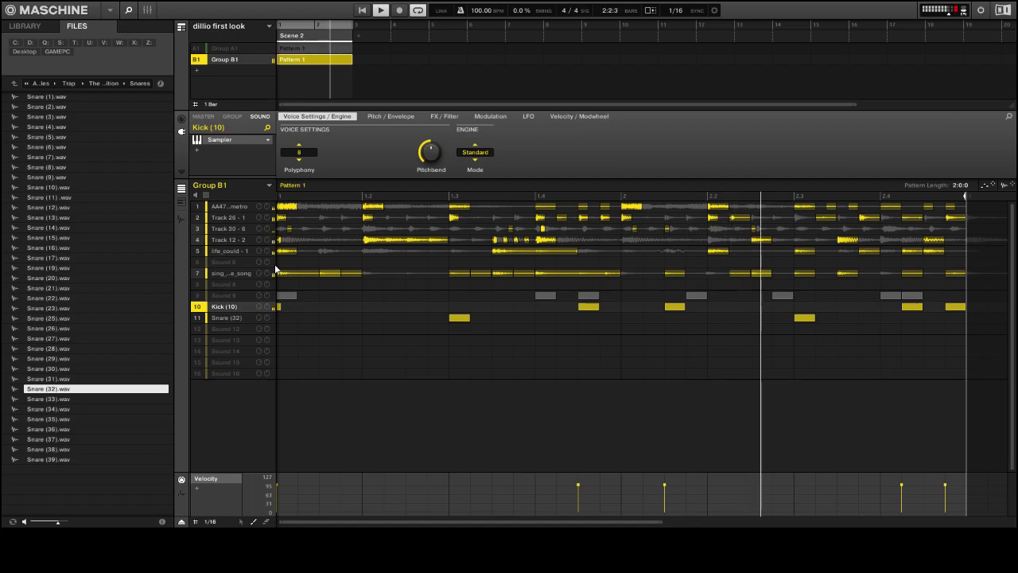
Step: In the piano roll of Sound 1, replace the 1.4 note with a lower-pitched one and add lower notes at 2.1.3 and 2.2.3
{"action": "left_click", "coordinate": [231, 206]}
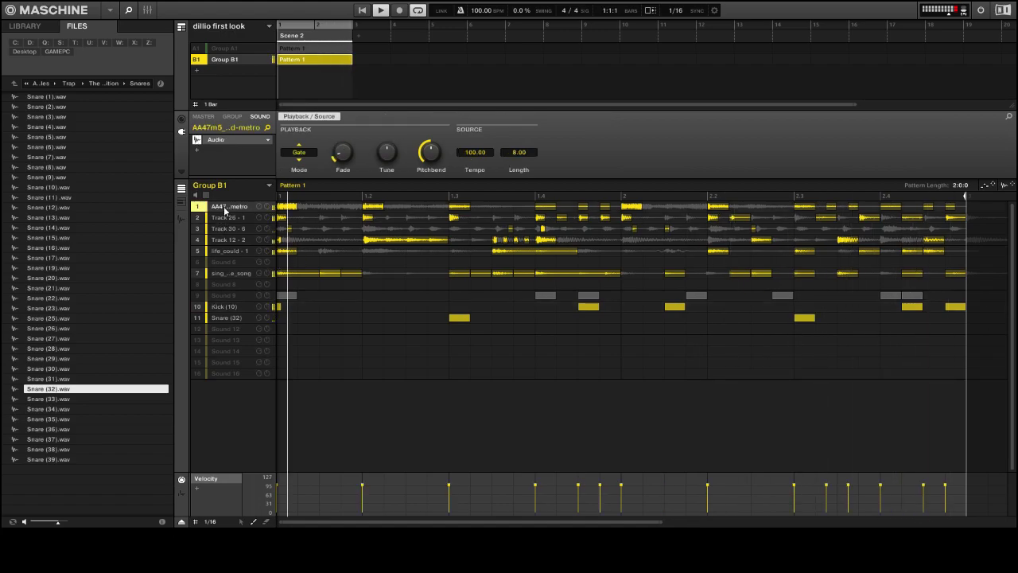
{"action": "left_click", "coordinate": [181, 201]}
{"action": "left_click", "coordinate": [546, 310]}
{"action": "left_click", "coordinate": [545, 396]}
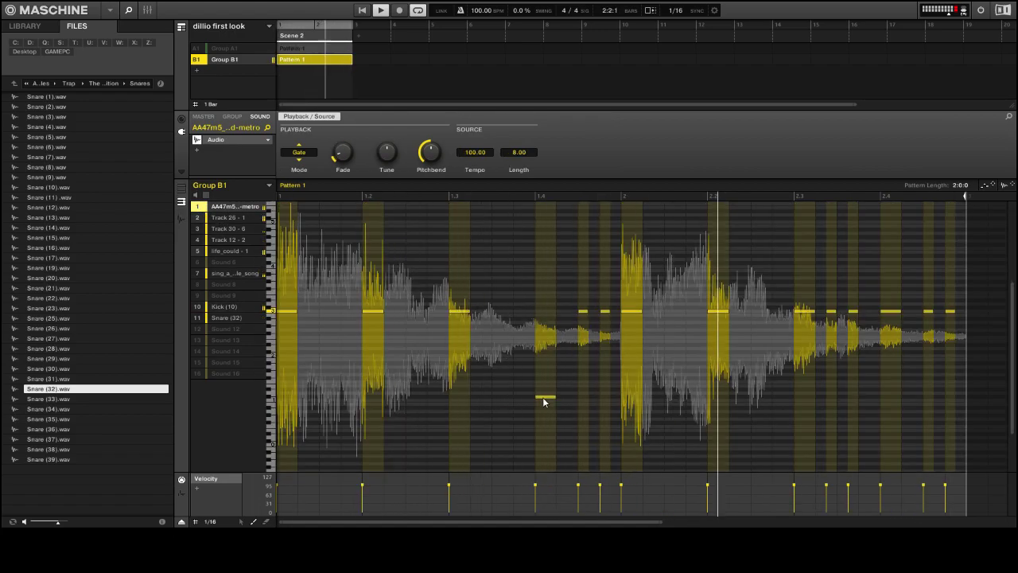
{"action": "left_click", "coordinate": [676, 347]}
{"action": "left_click", "coordinate": [758, 414]}
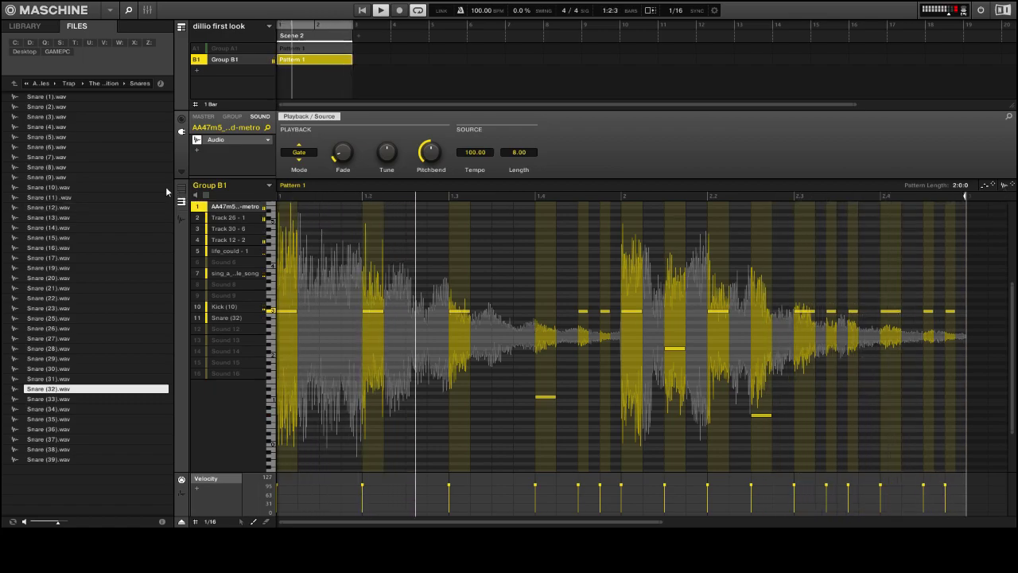
Step: Go up from the Snares folder to the kit's main folder and briefly unmute Group A1 alongside Group B1
{"action": "left_click", "coordinate": [11, 85]}
{"action": "left_click", "coordinate": [198, 49]}
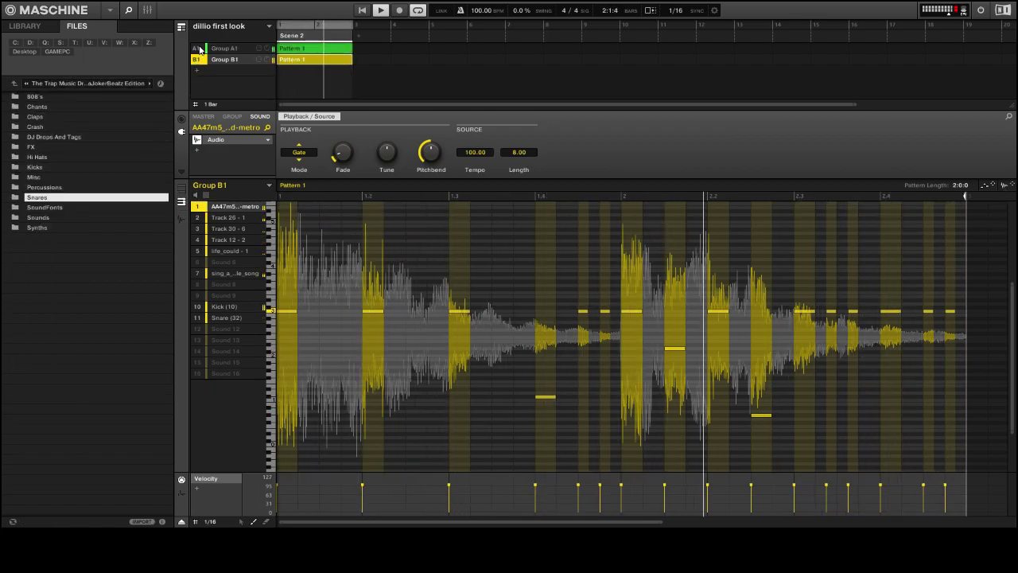
{"action": "left_click", "coordinate": [197, 60]}
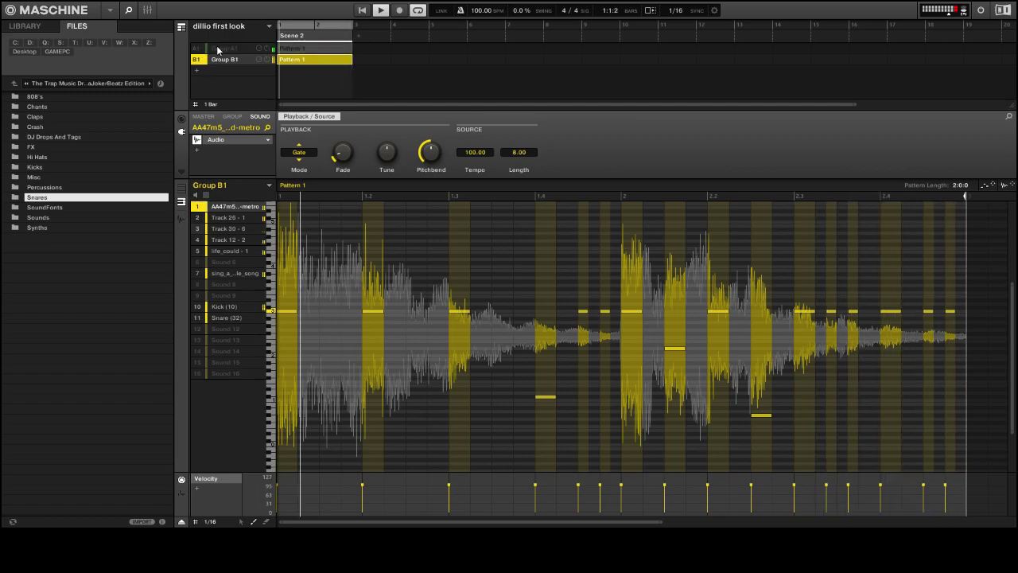
Step: In Group A1's overview of all sounds, solo Sound 1, the ALX drum loop, and unmute the group
{"action": "left_click", "coordinate": [221, 50]}
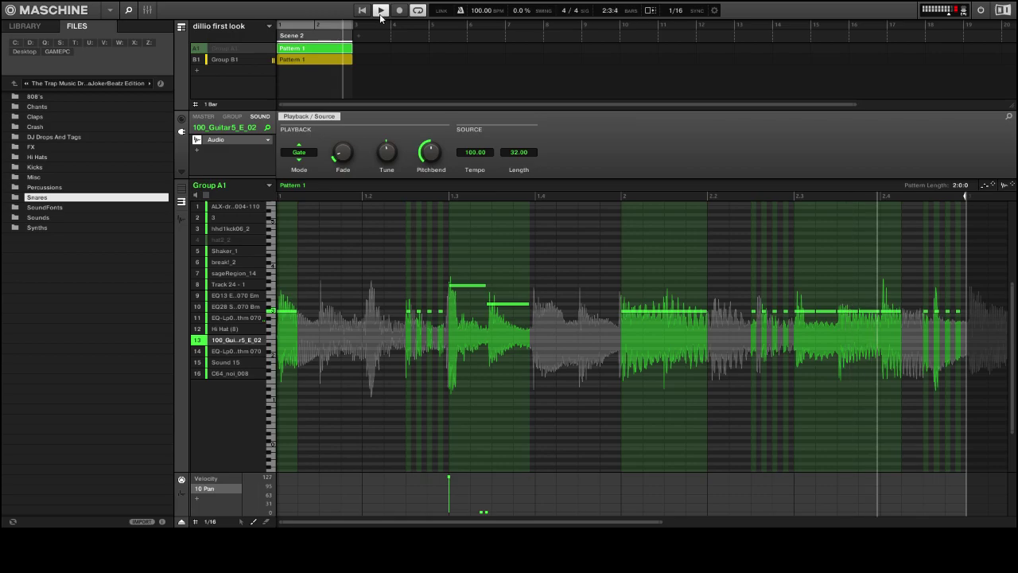
{"action": "left_click", "coordinate": [180, 190]}
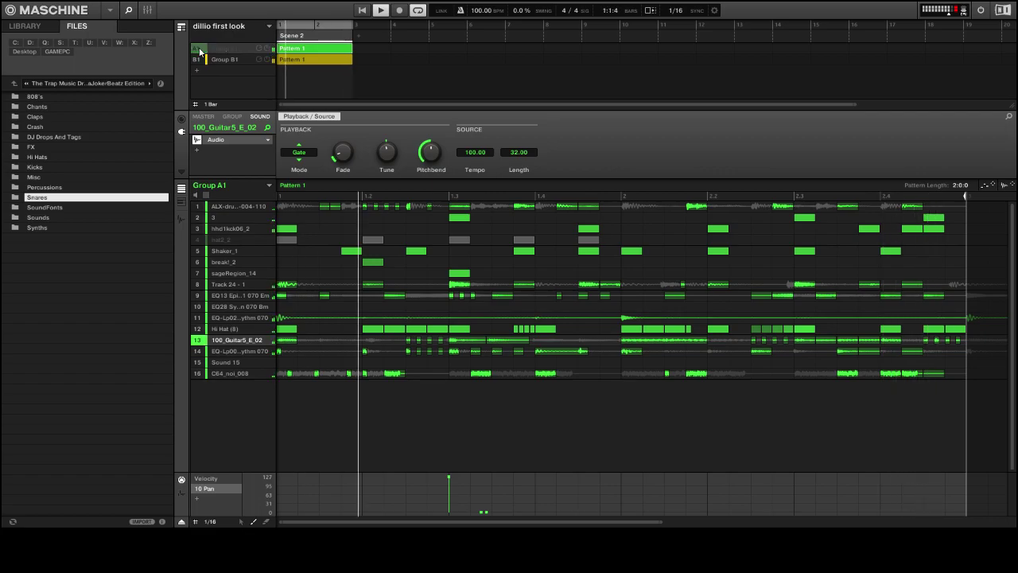
{"action": "left_click", "coordinate": [191, 204]}
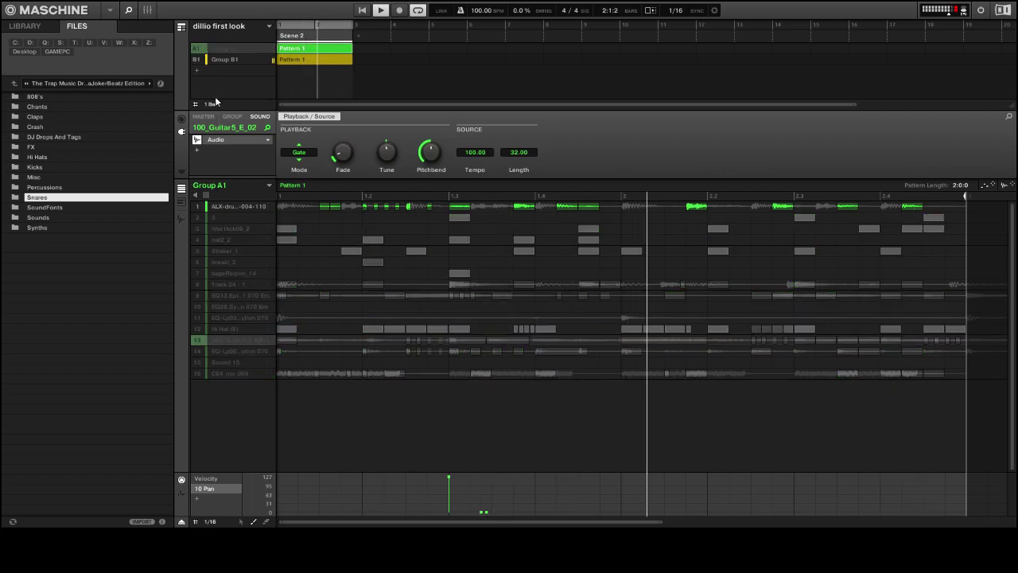
{"action": "left_click", "coordinate": [195, 49]}
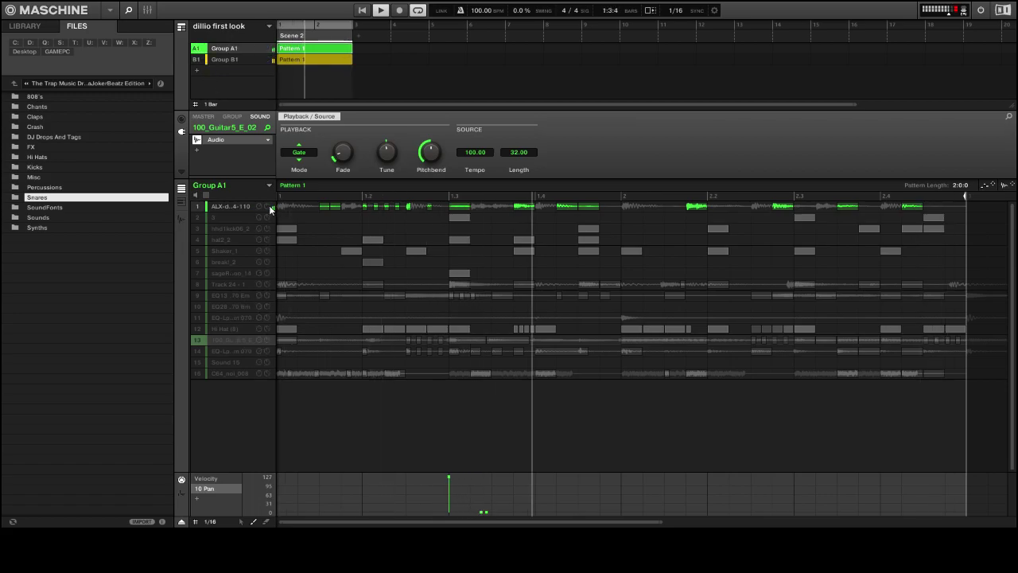
Step: Rearrange the Kick (10) notes in Group B1 to fall on 1.1.1, 1.3.4, 1.4.1, 2.1.1, 2.3.4 and 2.4.1
{"action": "left_click", "coordinate": [232, 62]}
{"action": "left_click", "coordinate": [181, 225]}
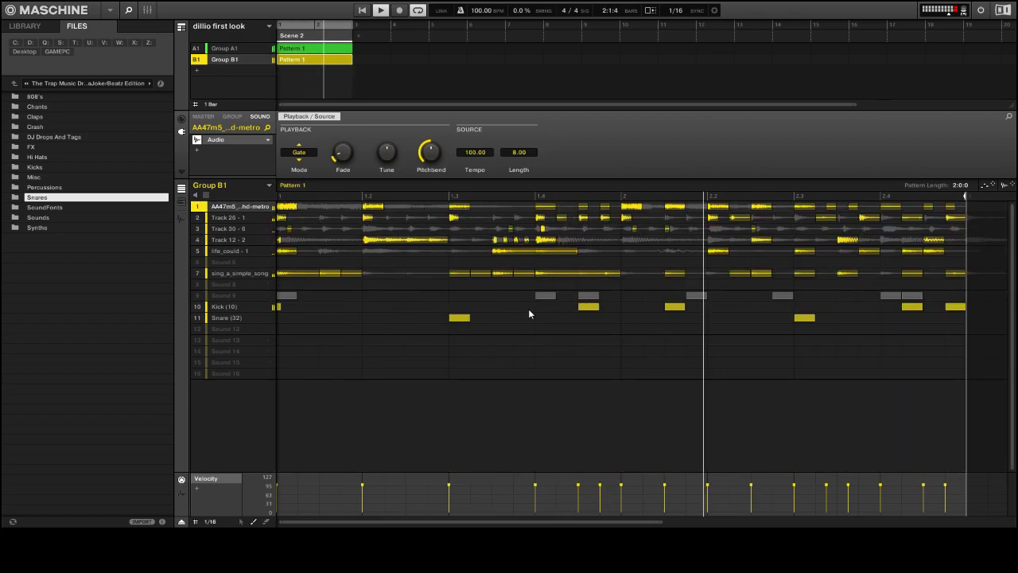
{"action": "left_click", "coordinate": [629, 307]}
{"action": "left_click", "coordinate": [674, 311]}
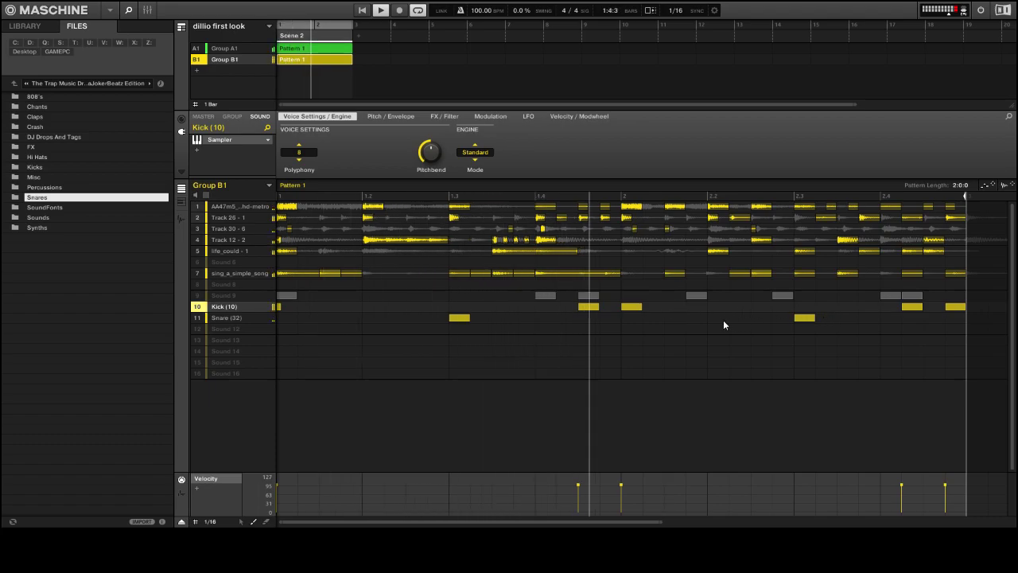
{"action": "left_click", "coordinate": [843, 308]}
{"action": "left_click", "coordinate": [885, 308]}
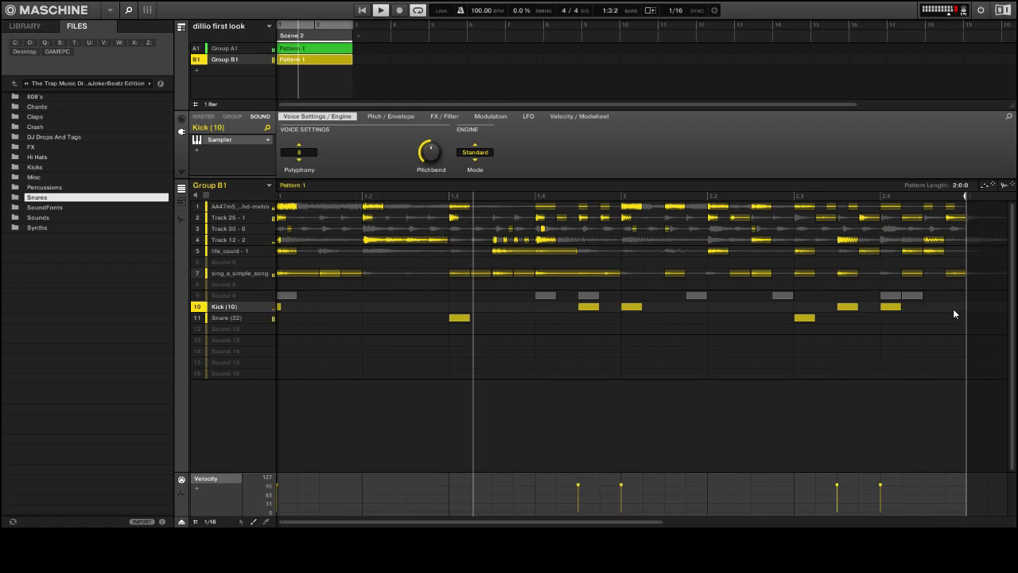
{"action": "left_click", "coordinate": [588, 309]}
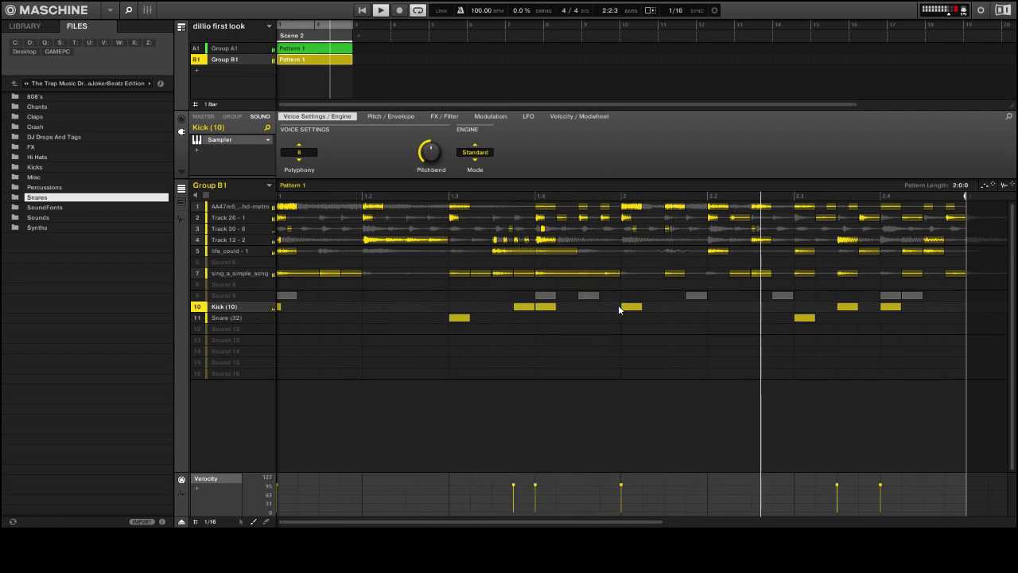
{"action": "left_click", "coordinate": [869, 309]}
{"action": "left_click", "coordinate": [847, 309]}
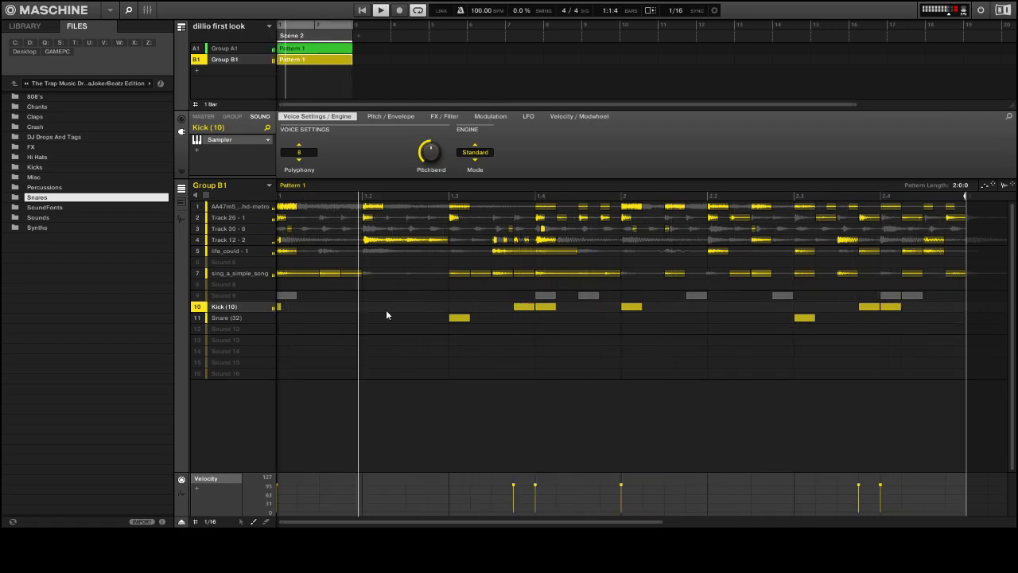
Step: Mute Sounds 1, 2 and 4 in Group B1 and switch Group A1 off and on to compare the layers
{"action": "left_click", "coordinate": [198, 207]}
{"action": "left_click", "coordinate": [198, 217]}
{"action": "left_click", "coordinate": [198, 239]}
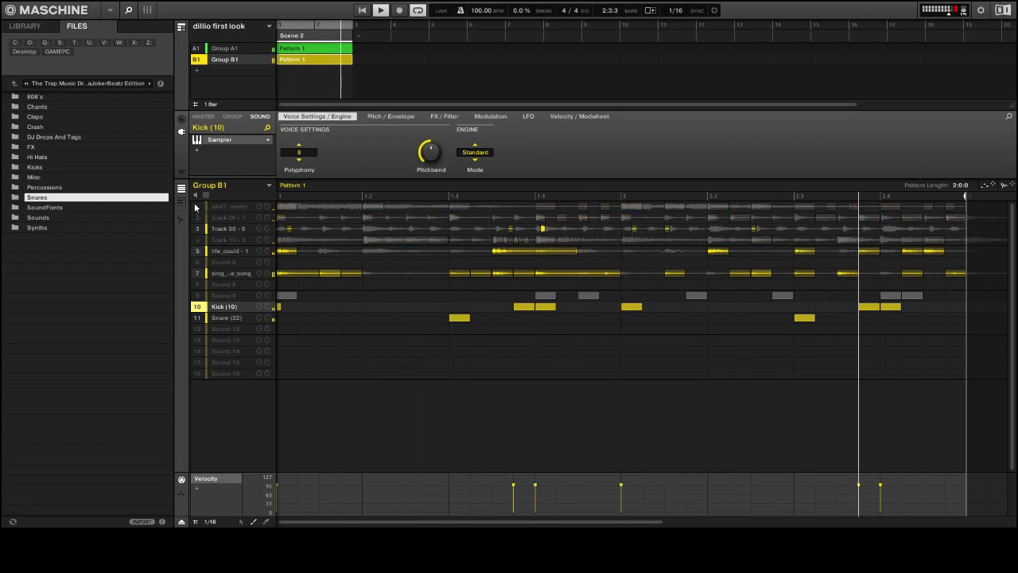
{"action": "left_click", "coordinate": [197, 48]}
{"action": "left_click", "coordinate": [196, 48]}
Step: Unmute Sound 9, the EQ13 loop, in Group A1 and adjust its Tune
{"action": "left_click", "coordinate": [225, 48]}
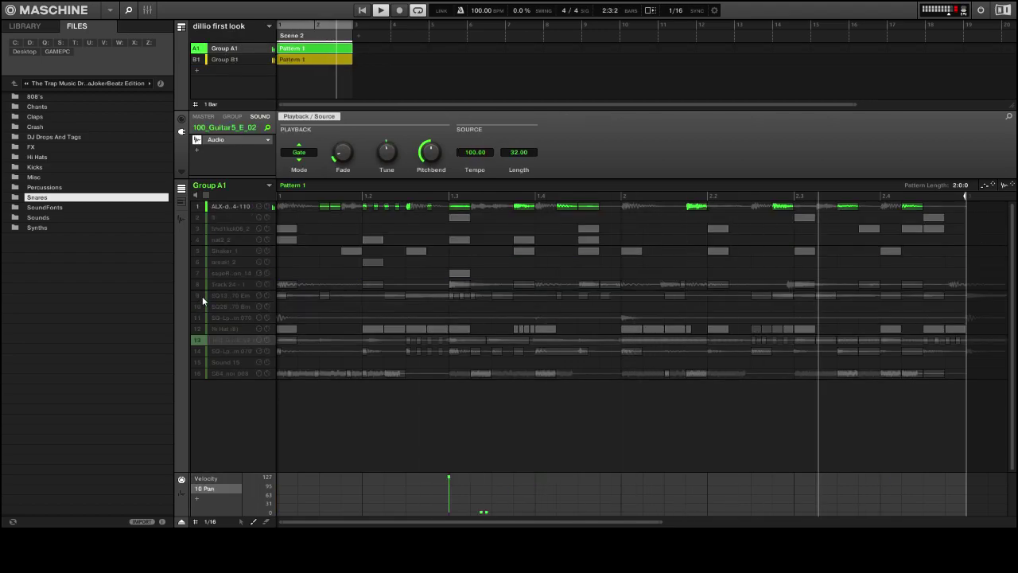
{"action": "left_click", "coordinate": [238, 296]}
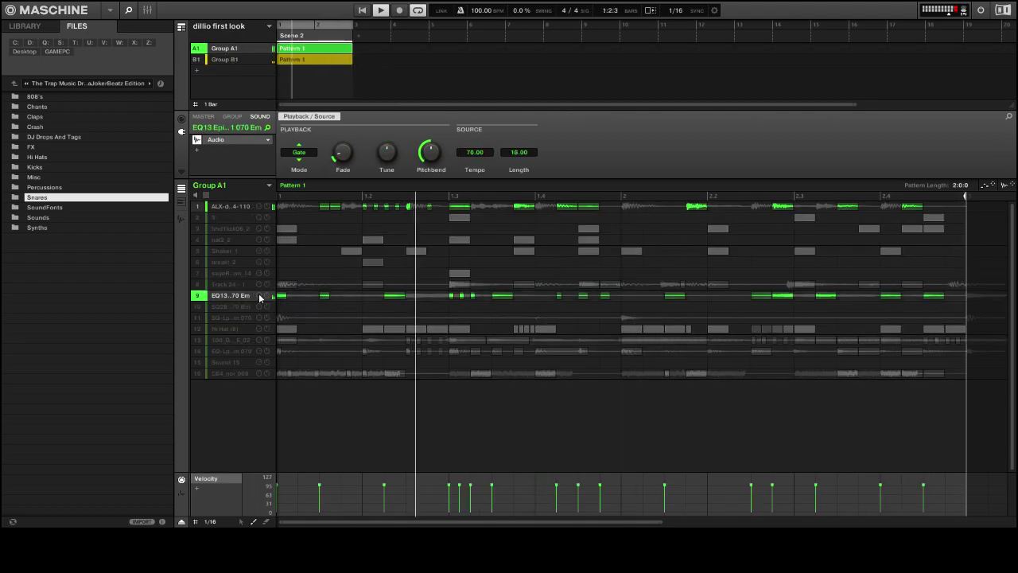
{"action": "mouse_move", "coordinate": [387, 161]}
{"action": "mouse_move", "coordinate": [386, 159]}
{"action": "left_mouse_down"}
{"action": "mouse_move", "coordinate": [387, 148]}
{"action": "mouse_move", "coordinate": [387, 157]}
{"action": "left_mouse_up"}
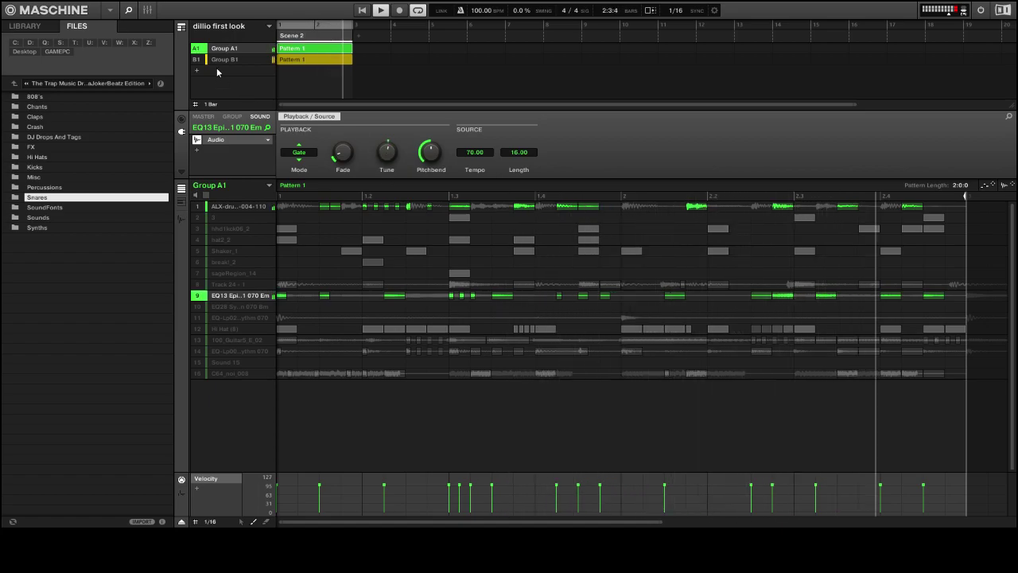
Step: Unmute Hi Hat (8) and the 100_Guitar5_E_02 loop in Group A1 and select the guitar loop
{"action": "left_click", "coordinate": [203, 331]}
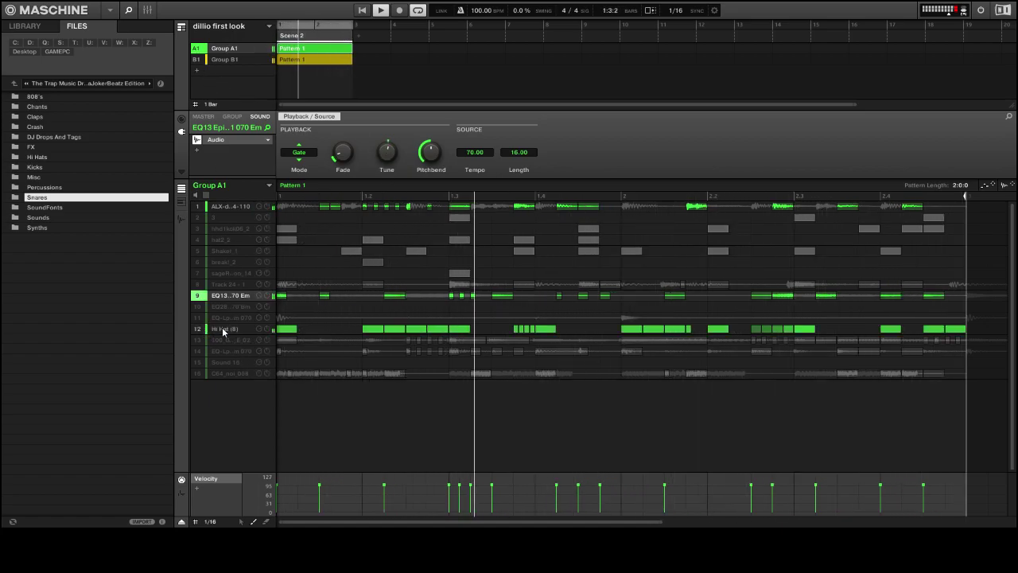
{"action": "left_click", "coordinate": [199, 341]}
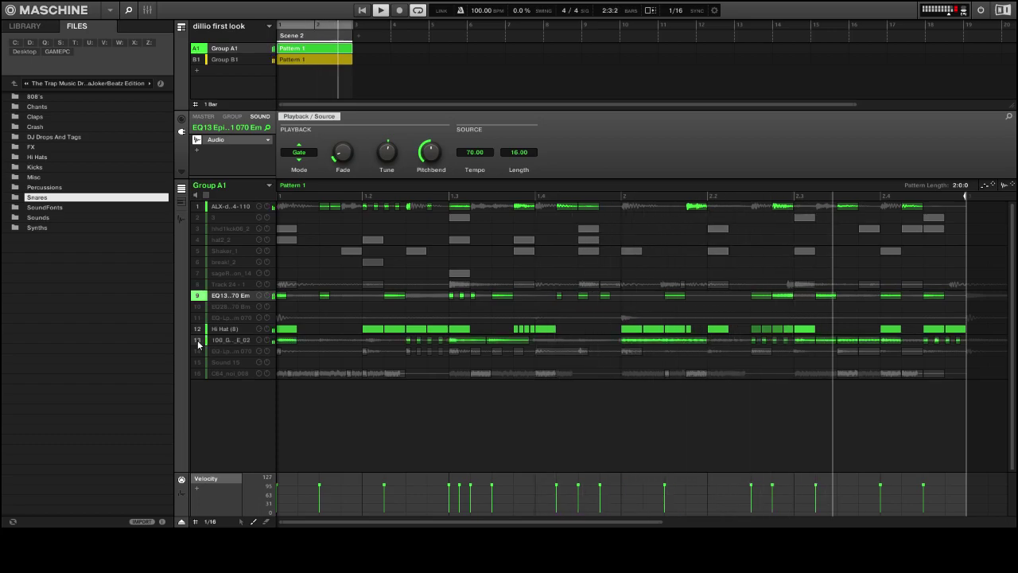
{"action": "left_click", "coordinate": [245, 341]}
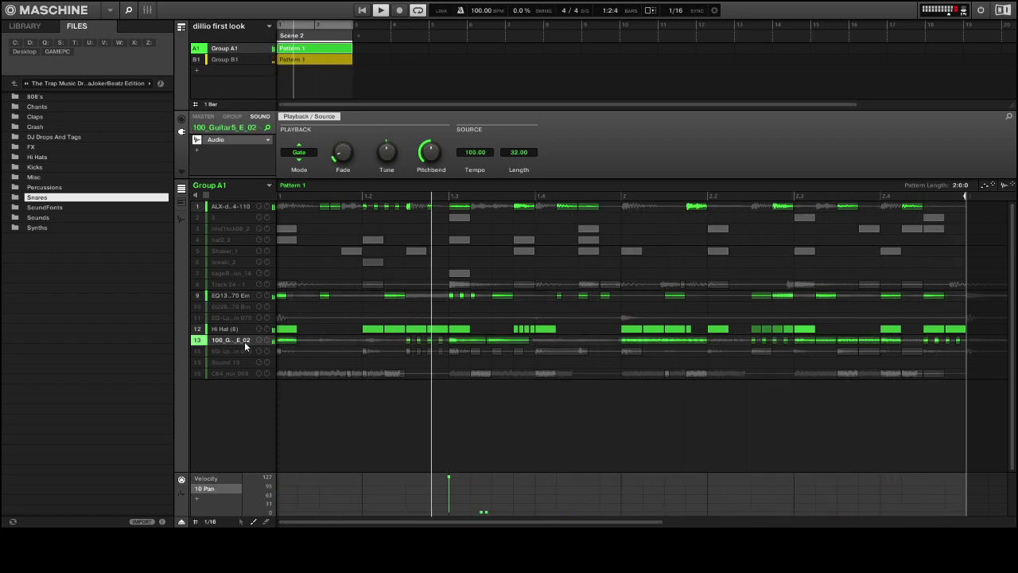
Step: Solo the 100_Guitar5_E_02 loop in Group A1 and replay it from the start with Group B1, with Sound 1 of that group unmuted
{"action": "left_click", "coordinate": [208, 59]}
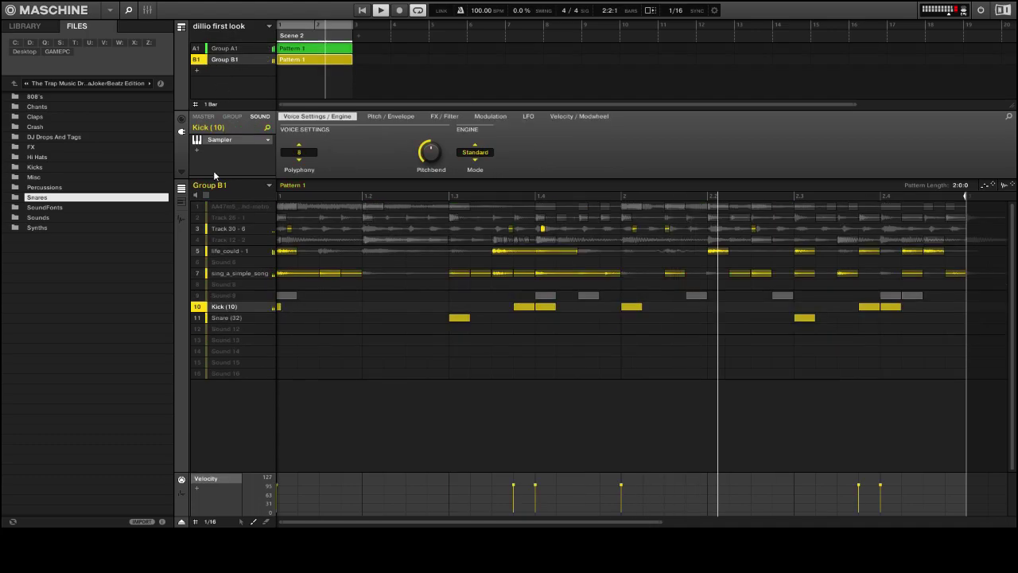
{"action": "left_click", "coordinate": [198, 48]}
{"action": "left_click", "coordinate": [199, 337]}
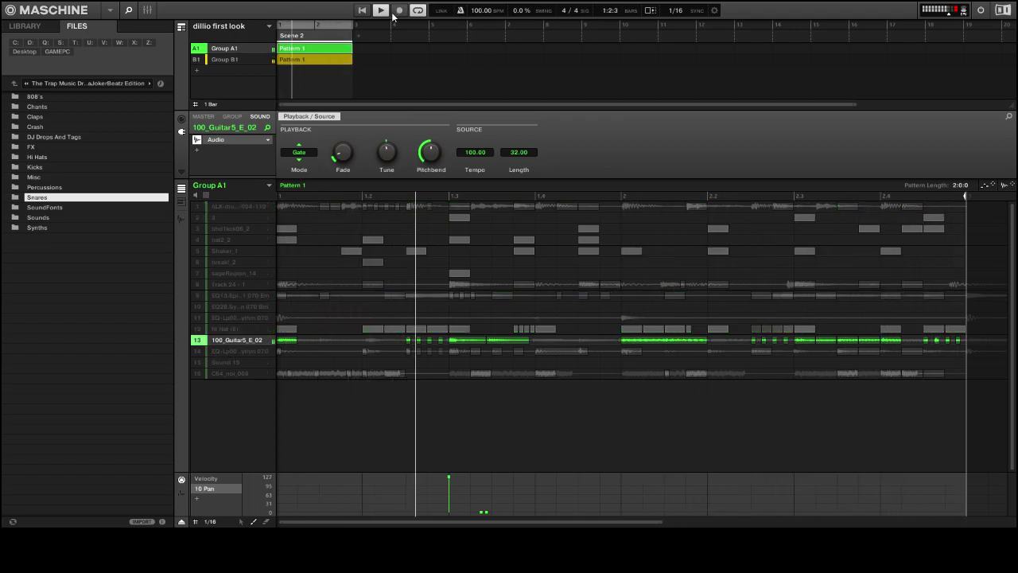
{"action": "left_click", "coordinate": [224, 61]}
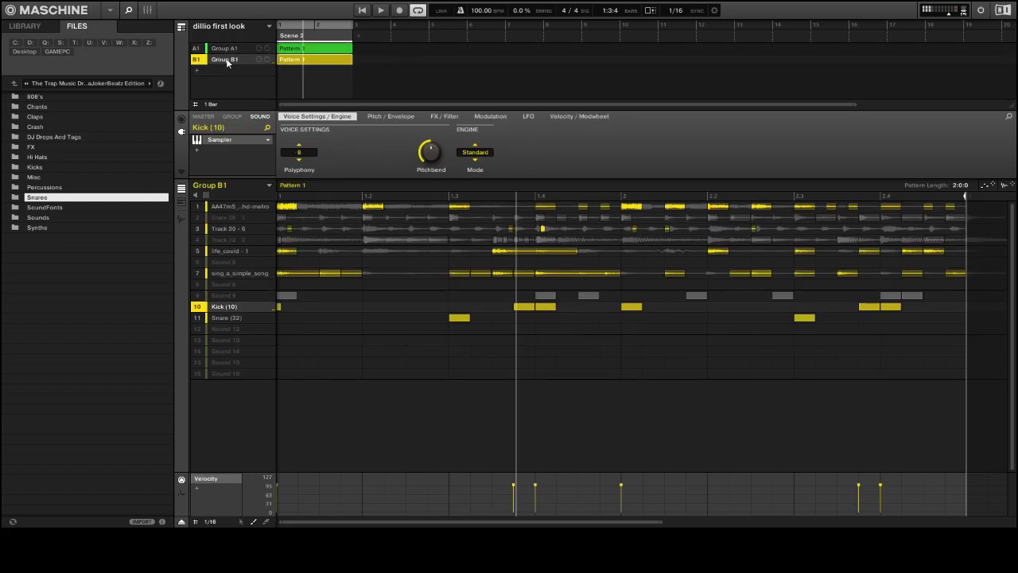
{"action": "left_click", "coordinate": [362, 10]}
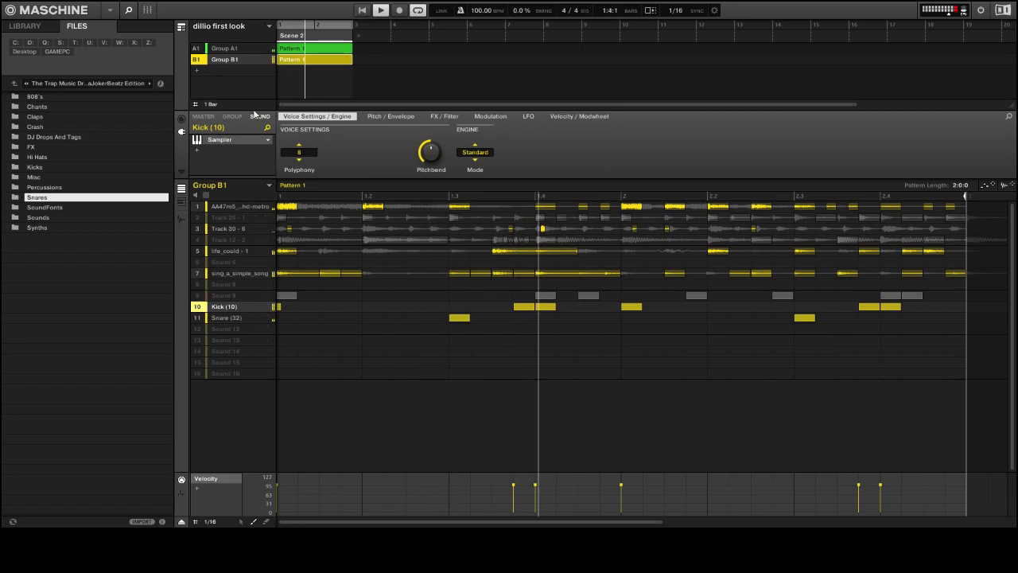
Step: Unmute Shaker_1, break!_2 and Track 24 - 1 in Group A1 to layer them with the guitar loop
{"action": "left_click", "coordinate": [224, 48]}
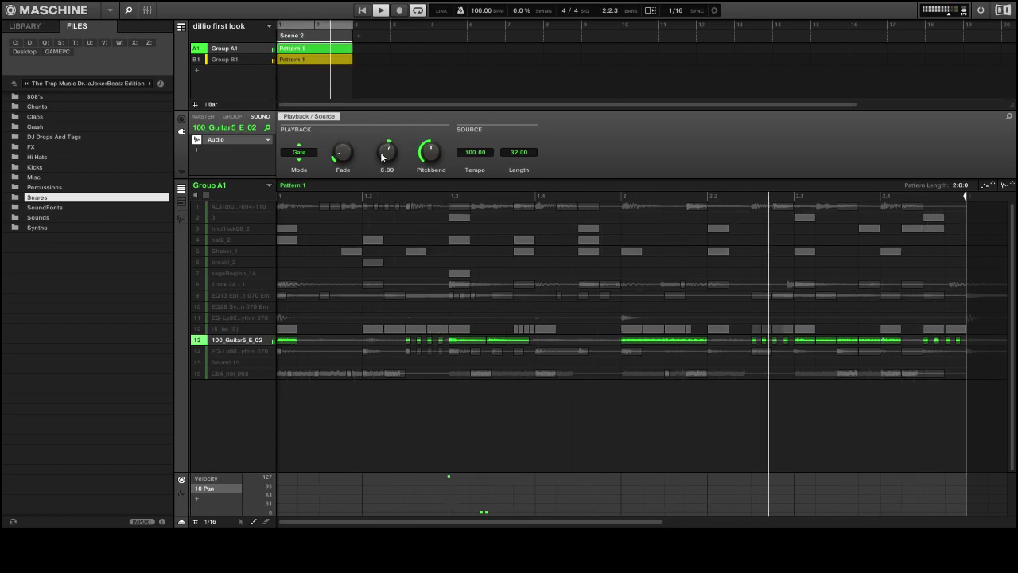
{"action": "left_click", "coordinate": [197, 230]}
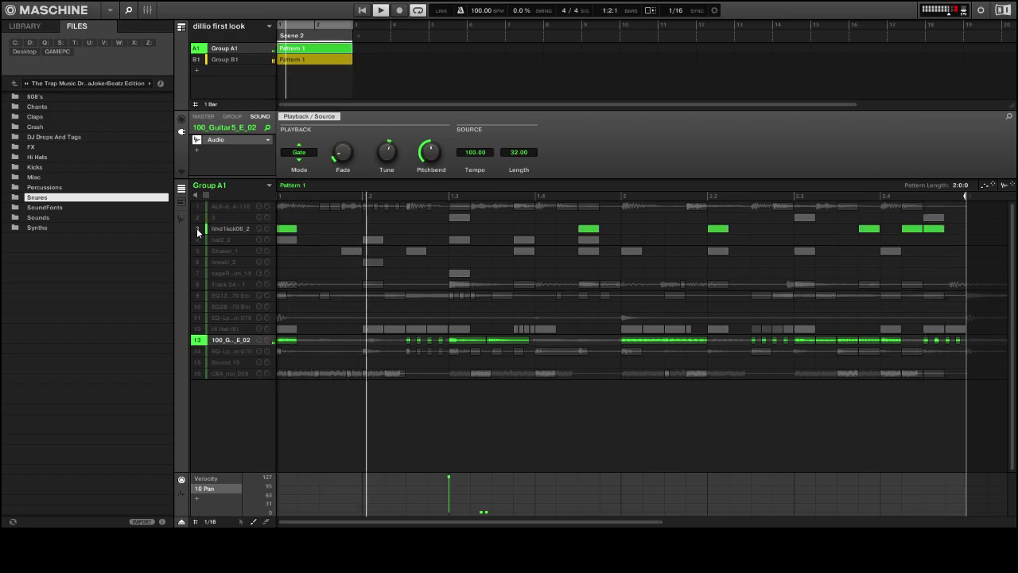
{"action": "left_click", "coordinate": [197, 251]}
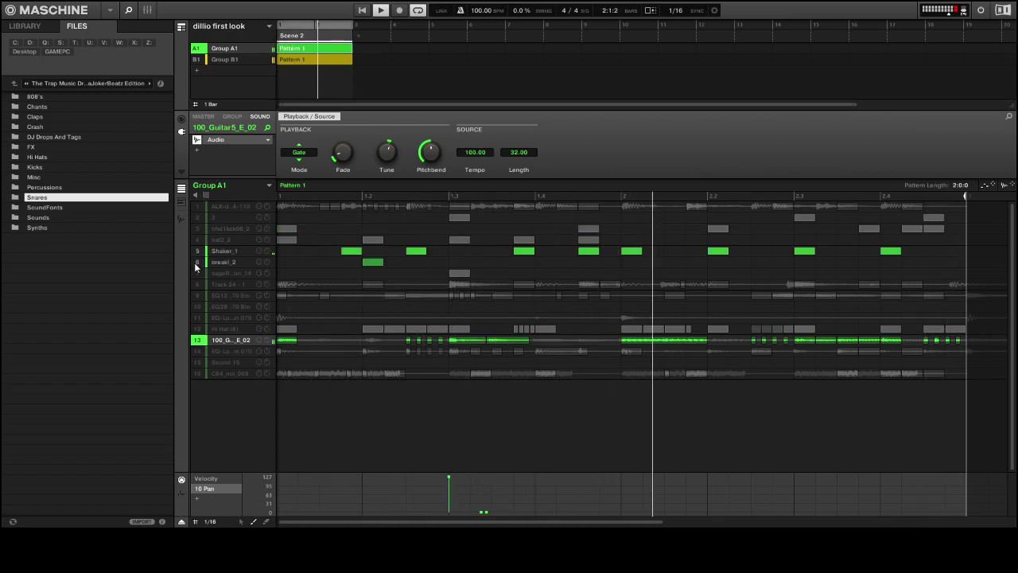
{"action": "left_click", "coordinate": [197, 285]}
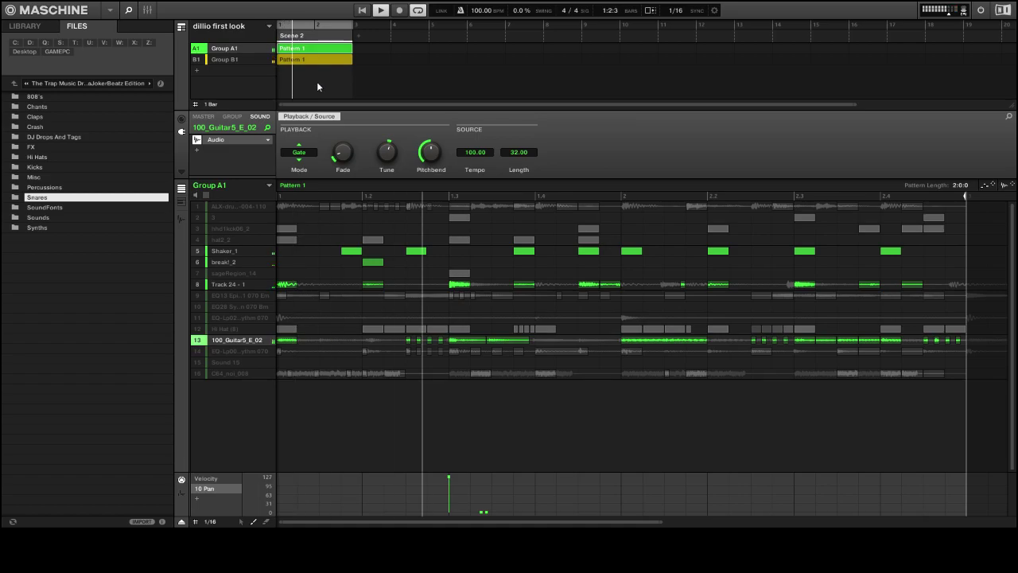
Step: Hide the browser and view the internal plug-in choices for the 100_Guitar5_E_02 sound, keeping Audio loaded
{"action": "left_click", "coordinate": [128, 10]}
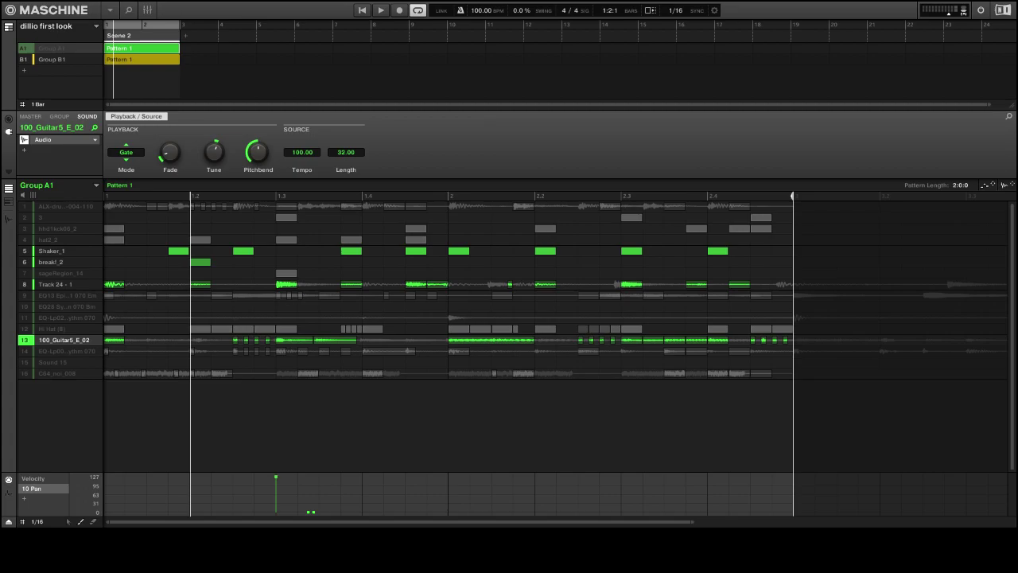
{"action": "left_click", "coordinate": [78, 143]}
{"action": "mouse_move", "coordinate": [96, 159]}
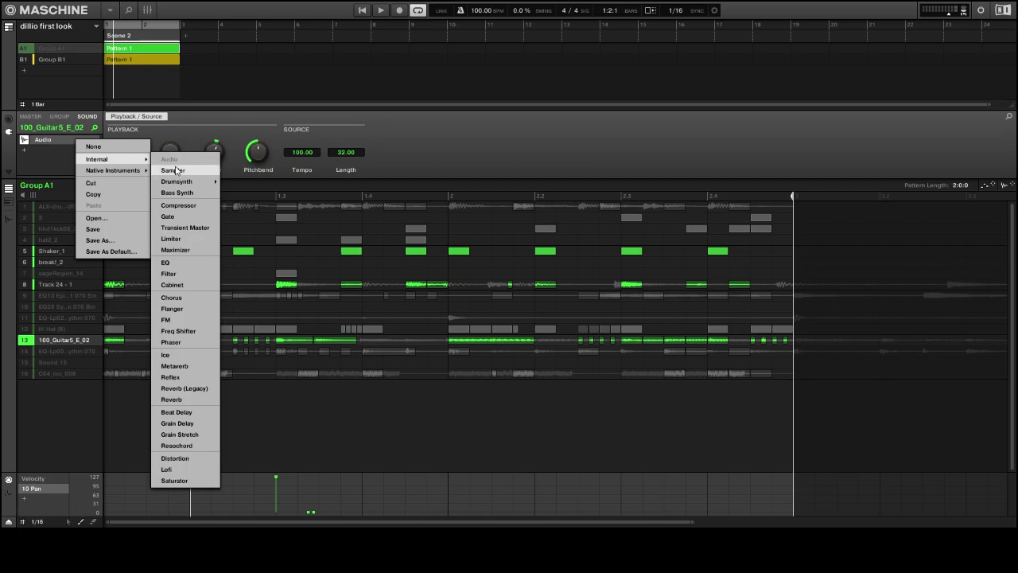
{"action": "left_click", "coordinate": [520, 139]}
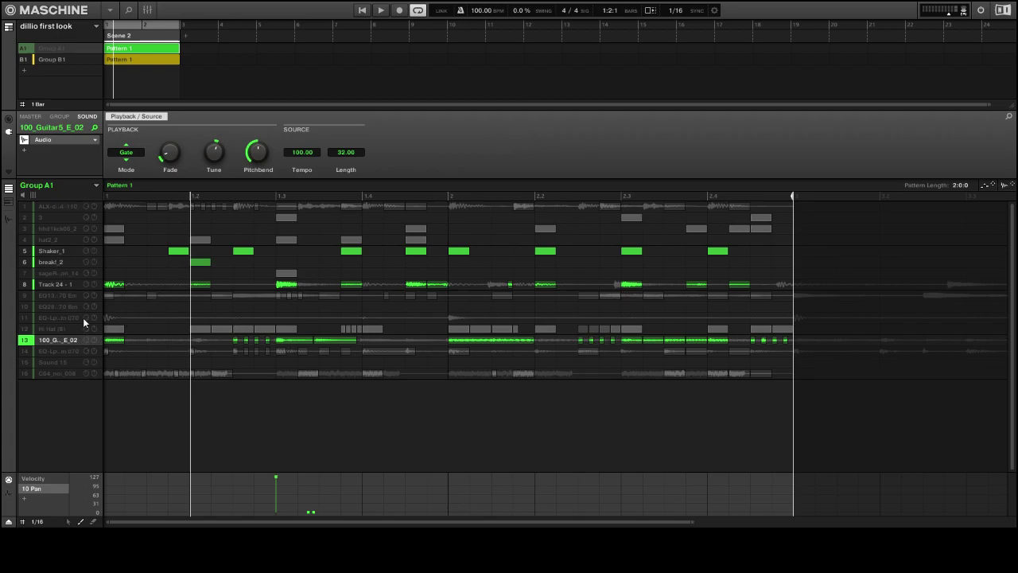
Step: Add a new empty group after Group B1 and browse the ARK 3 Samples folder and its Da Vault 1 subfolder
{"action": "left_click", "coordinate": [37, 72]}
{"action": "left_click", "coordinate": [128, 9]}
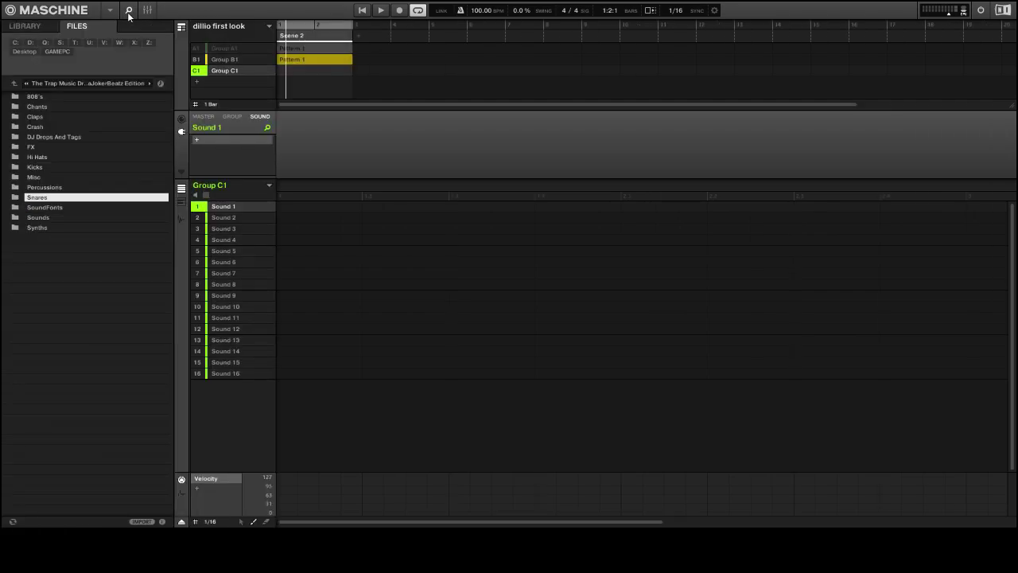
{"action": "left_click", "coordinate": [15, 84]}
{"action": "left_click", "coordinate": [15, 84]}
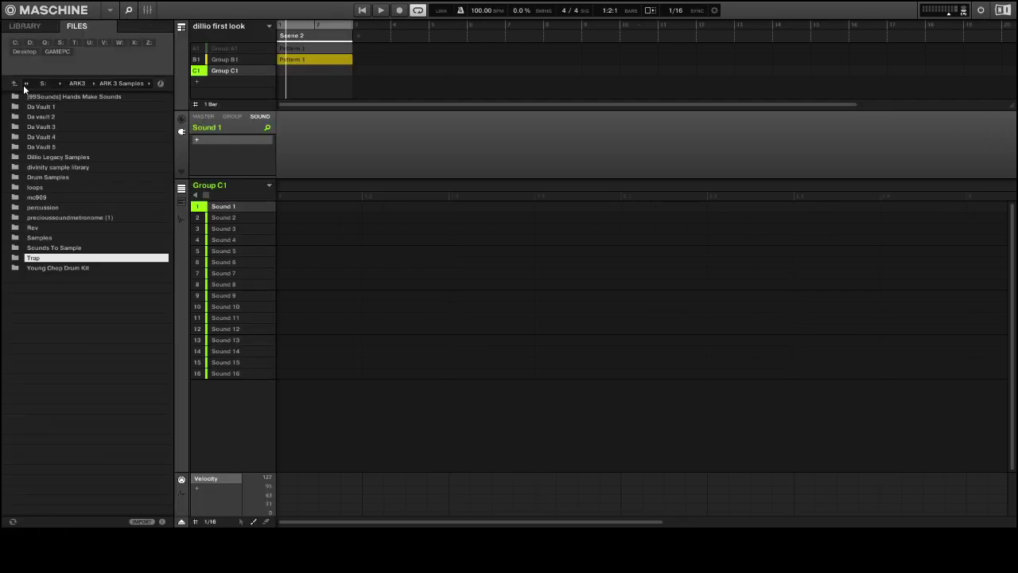
{"action": "left_click", "coordinate": [73, 106]}
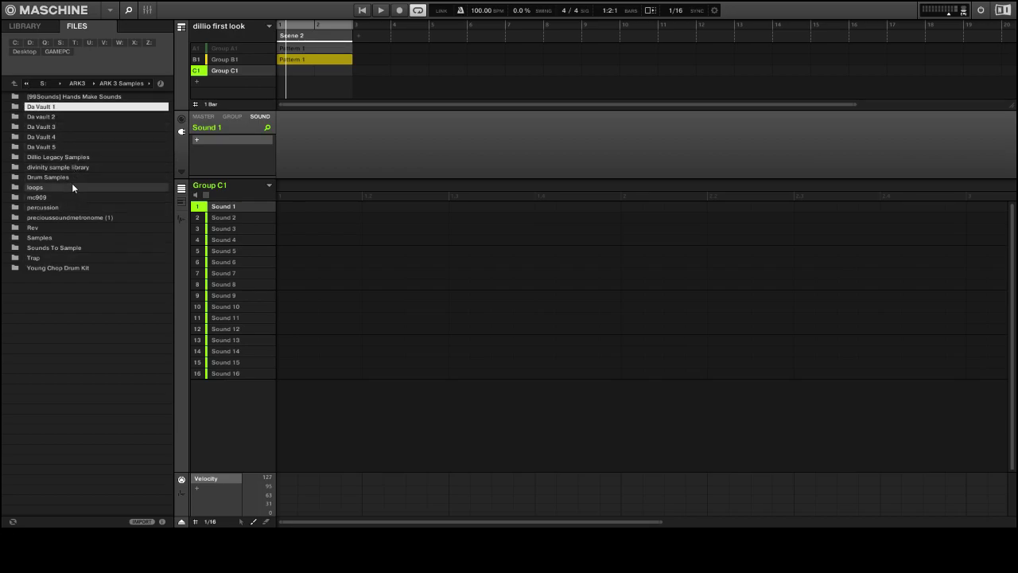
{"action": "double_click", "coordinate": [70, 107]}
{"action": "scroll", "coordinate": [108, 338], "scroll_direction": "down", "scroll_amount": 3}
{"action": "scroll", "coordinate": [63, 239], "scroll_direction": "up", "scroll_amount": 1}
{"action": "left_click", "coordinate": [13, 84]}
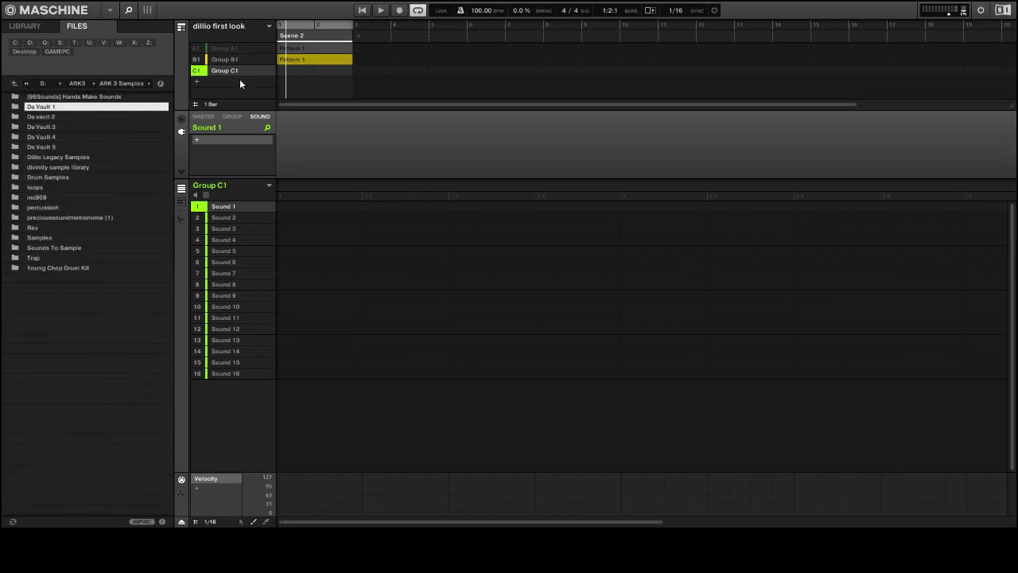
Step: Hide the browser, solo the life_could - 1 loop in Group B1 and play it from the start
{"action": "left_click", "coordinate": [221, 59]}
{"action": "left_click", "coordinate": [128, 9]}
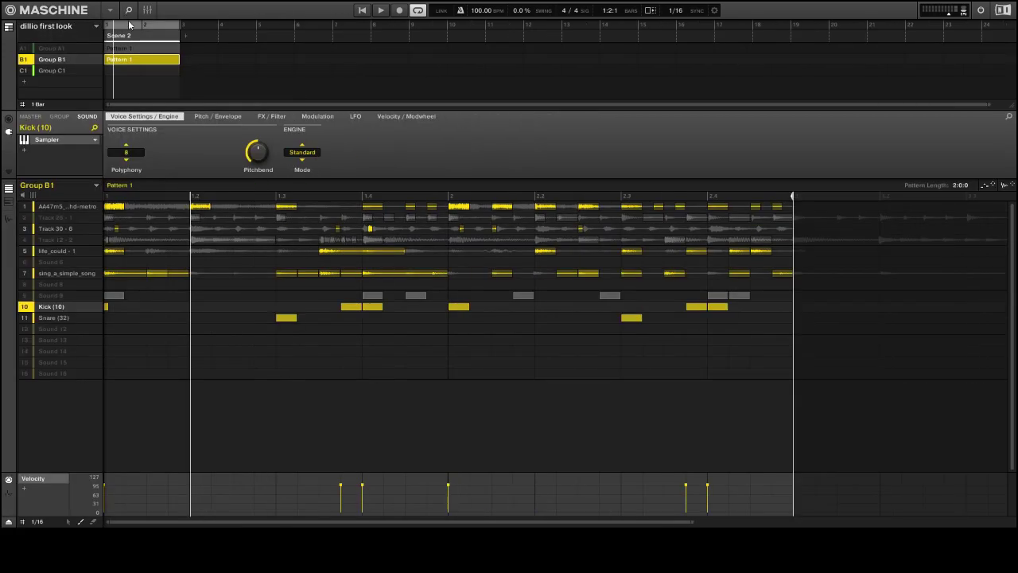
{"action": "left_click", "coordinate": [54, 253]}
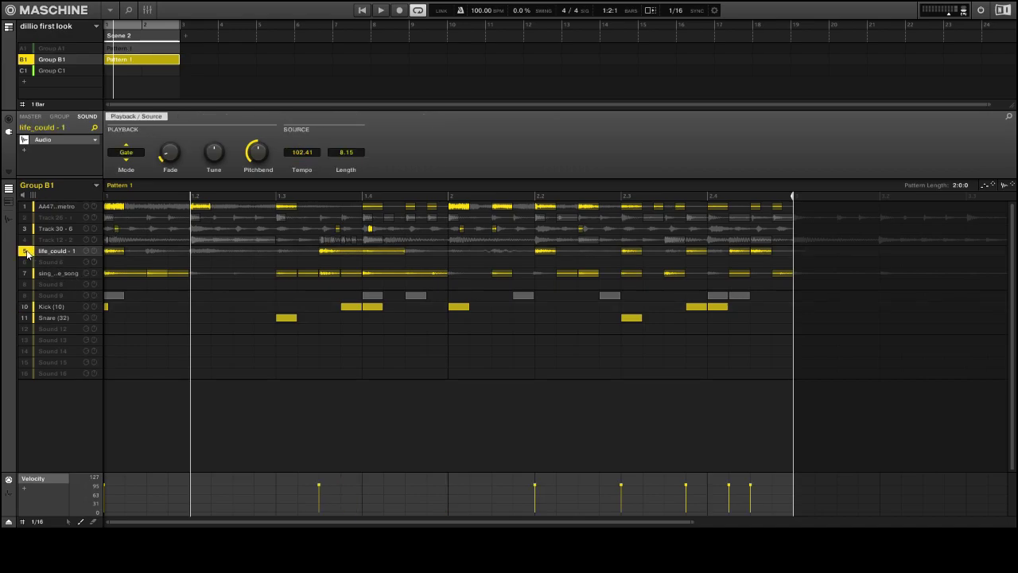
{"action": "right_click", "coordinate": [26, 252]}
{"action": "left_click", "coordinate": [362, 10]}
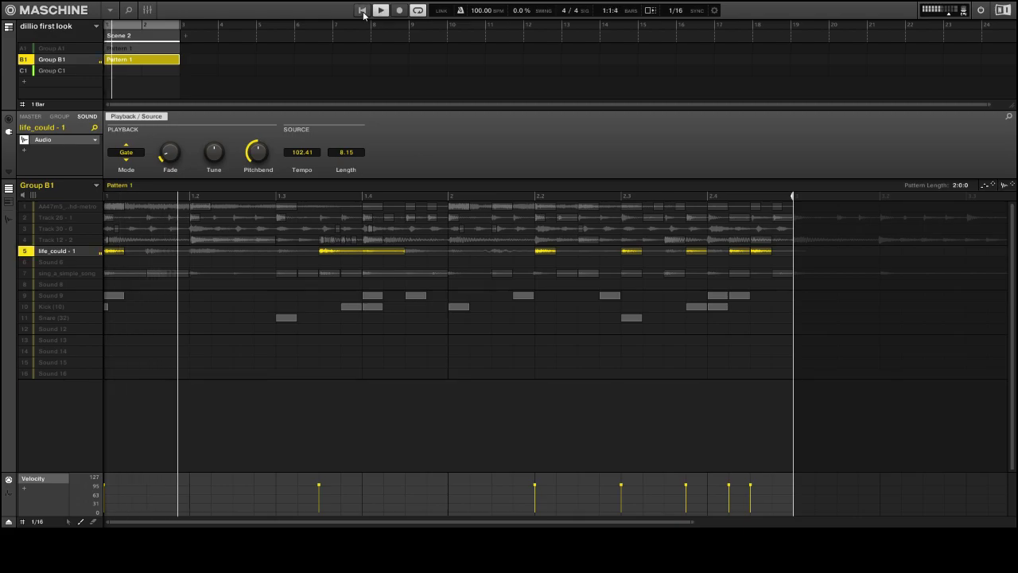
Step: Switch the life_could - 1 loop's playback mode to Loop, listen to it and stop playback
{"action": "left_click", "coordinate": [126, 152]}
{"action": "left_click", "coordinate": [134, 171]}
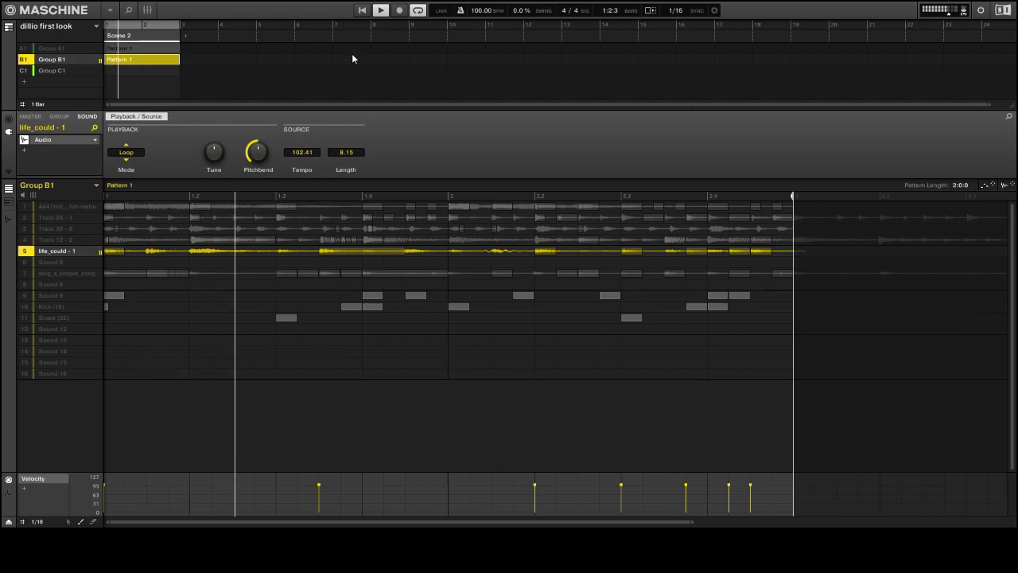
{"action": "left_click", "coordinate": [384, 6]}
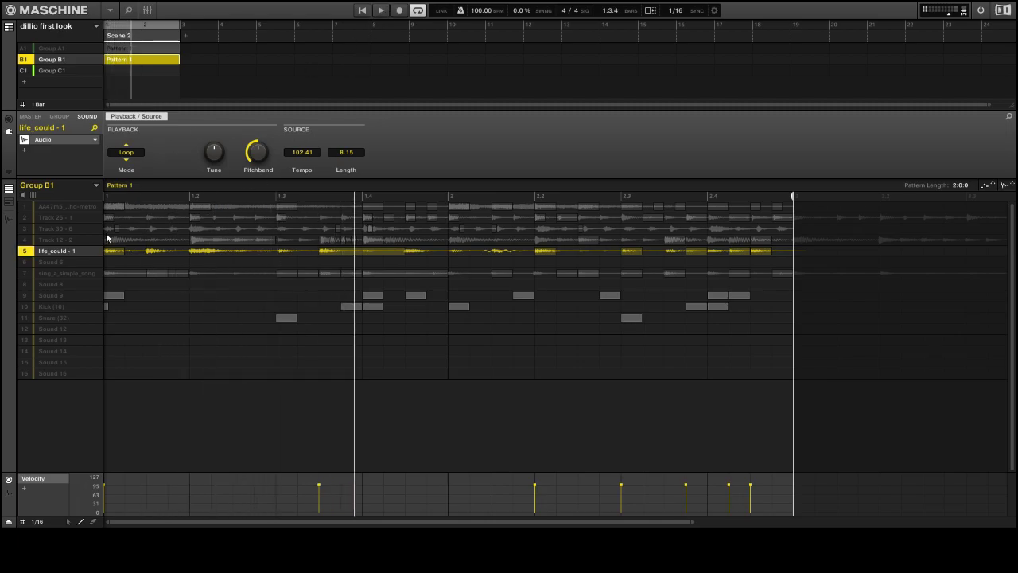